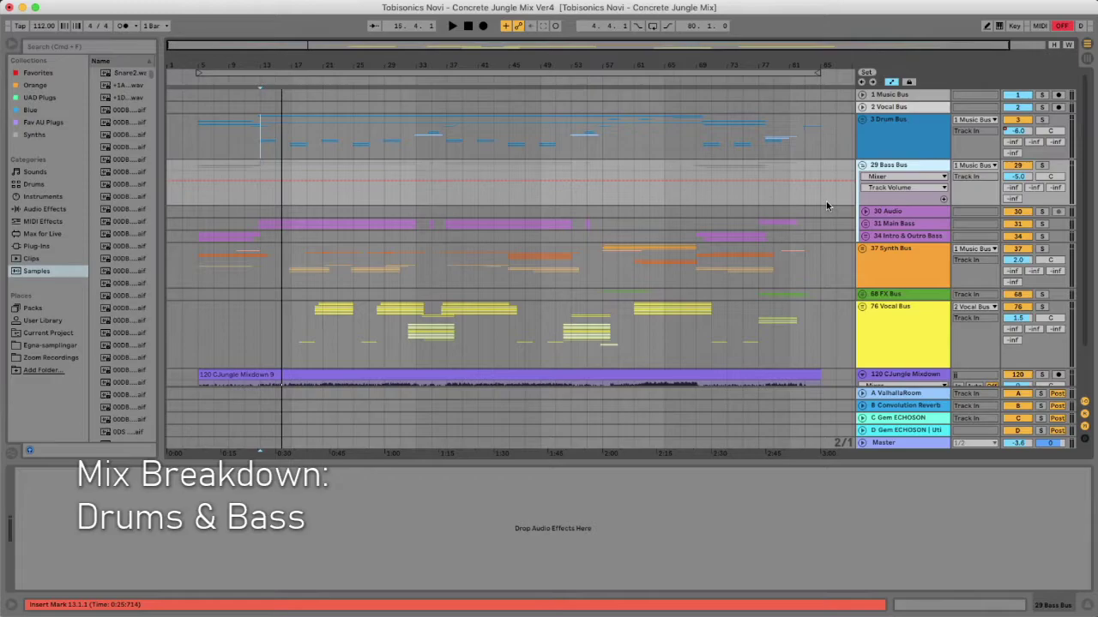
# Step: Select and unfold the Drum Bus group, and play the arrangement with the Drum Bus soloed
pyautogui.click(894, 143)
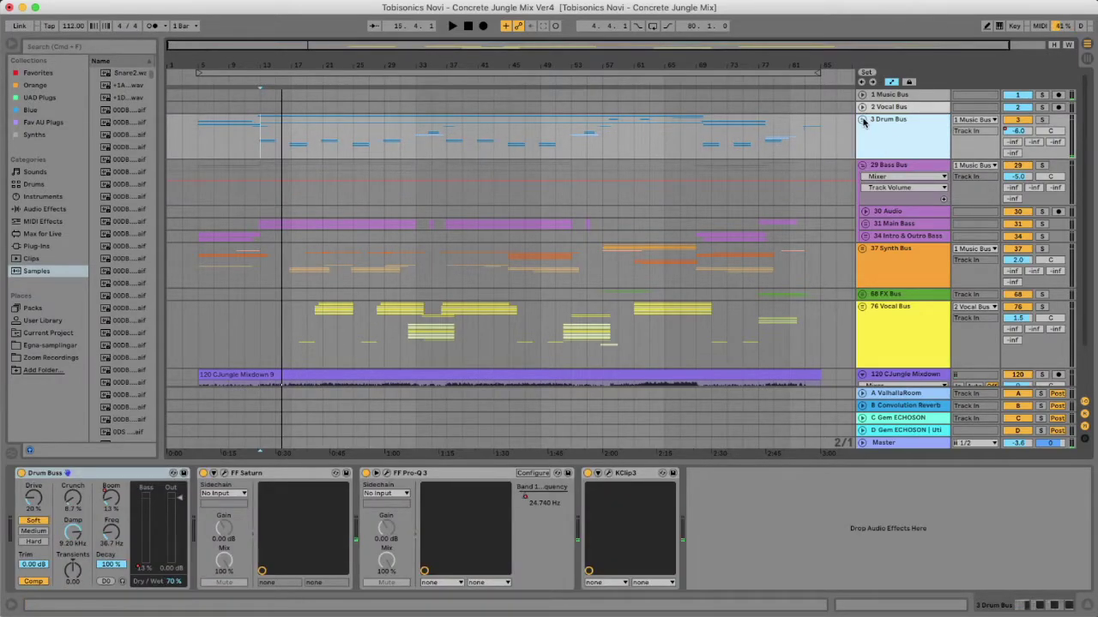
pyautogui.click(862, 120)
pyautogui.press('space')
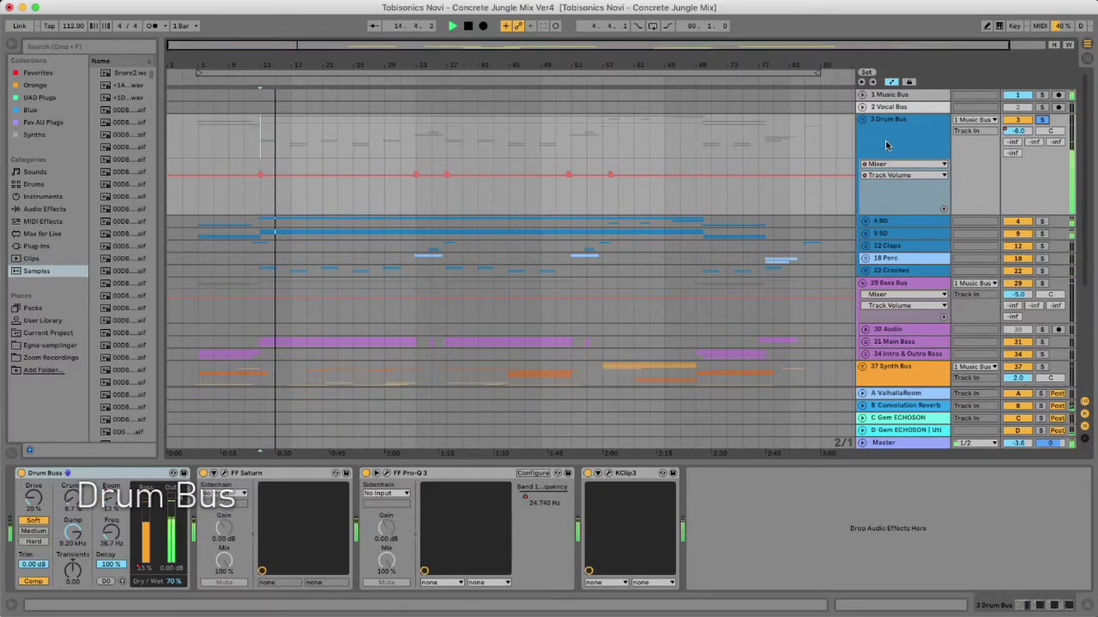
# Step: Unfold the BD group inside the Drum Bus and show the device chain of the Kick - PT1 track
pyautogui.click(883, 221)
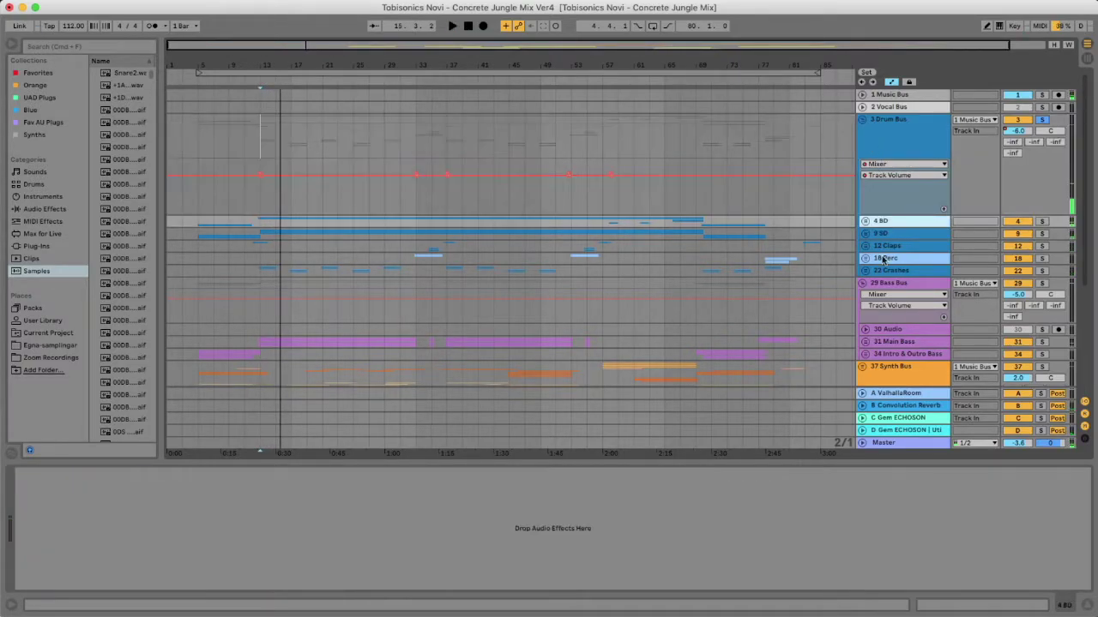
pyautogui.click(866, 222)
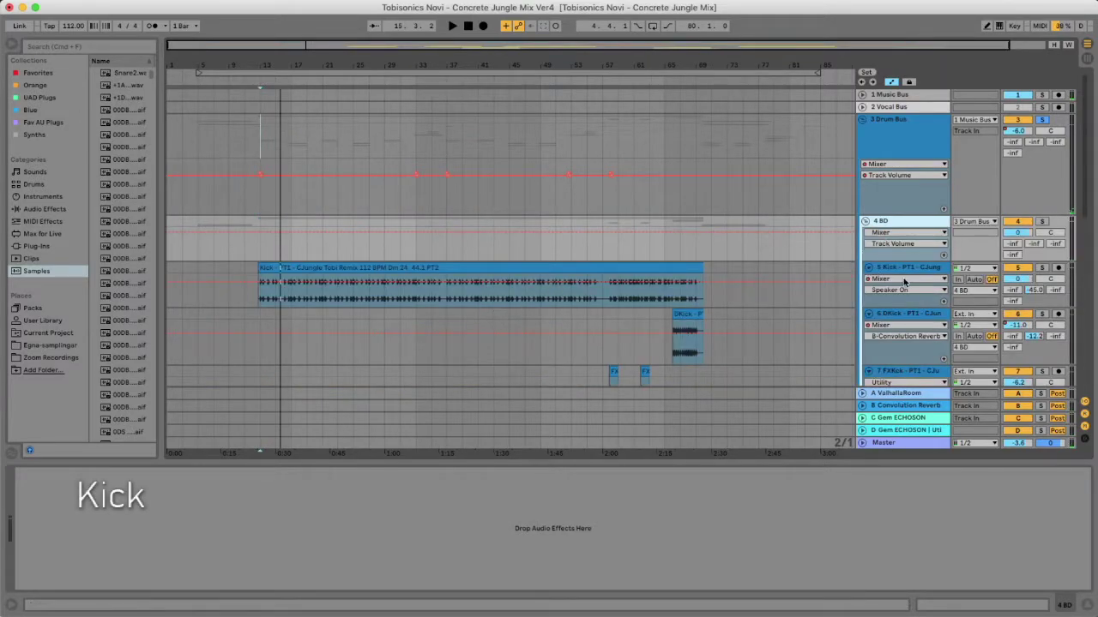
pyautogui.click(908, 271)
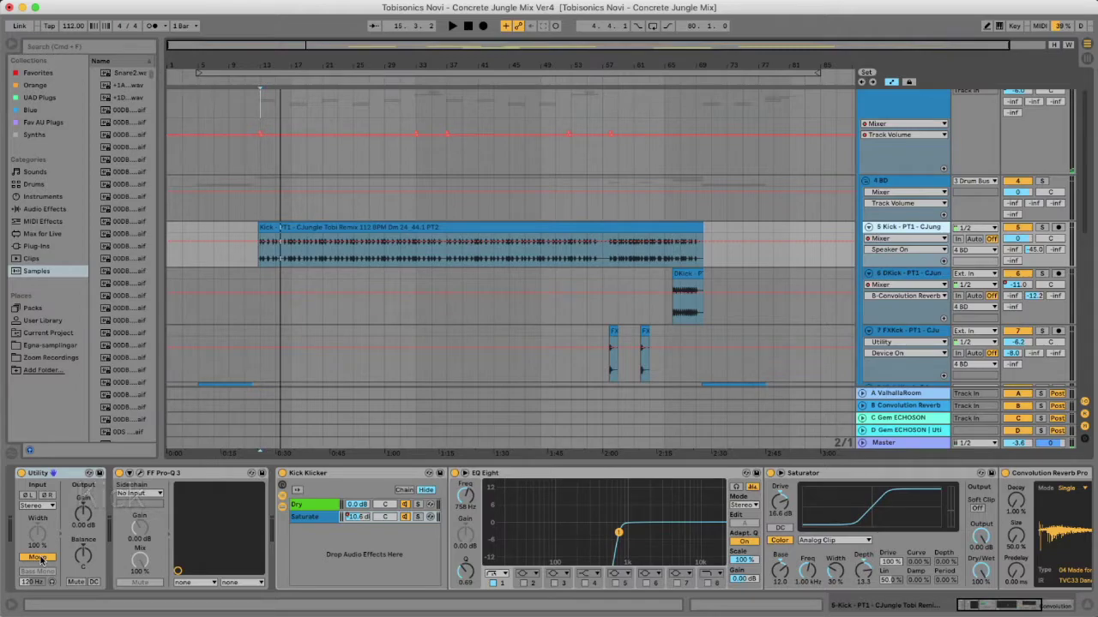
# Step: Open the FF Pro-Q 3 on the Kick track, examine its bell boost in the low mids, and close the plug-in window
pyautogui.click(141, 473)
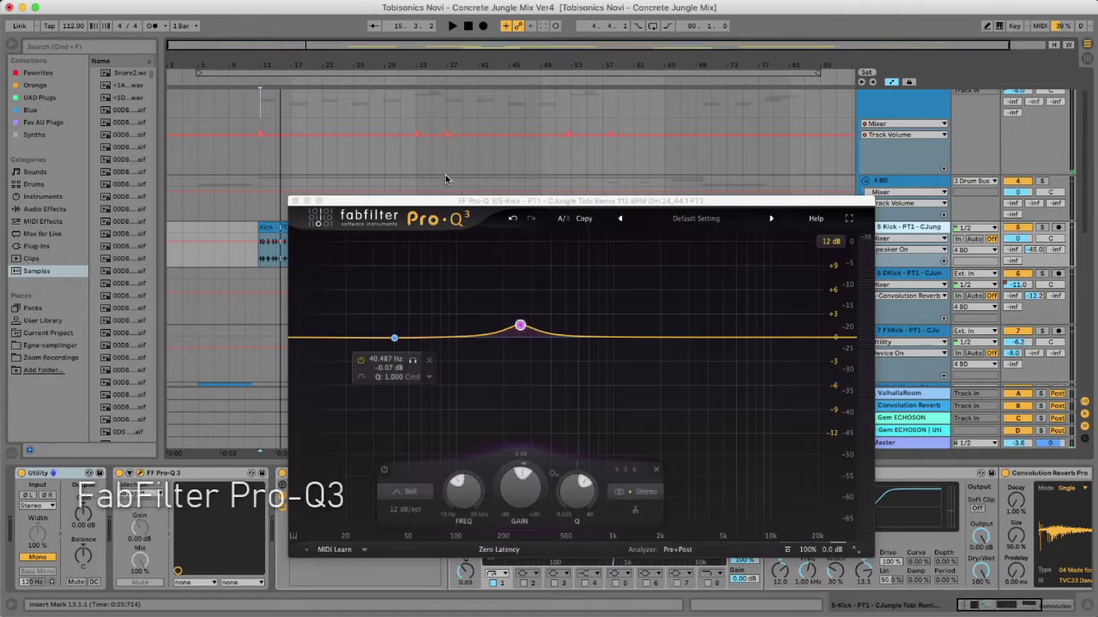
pyautogui.moveTo(439, 210); pyautogui.dragTo(416, 168)
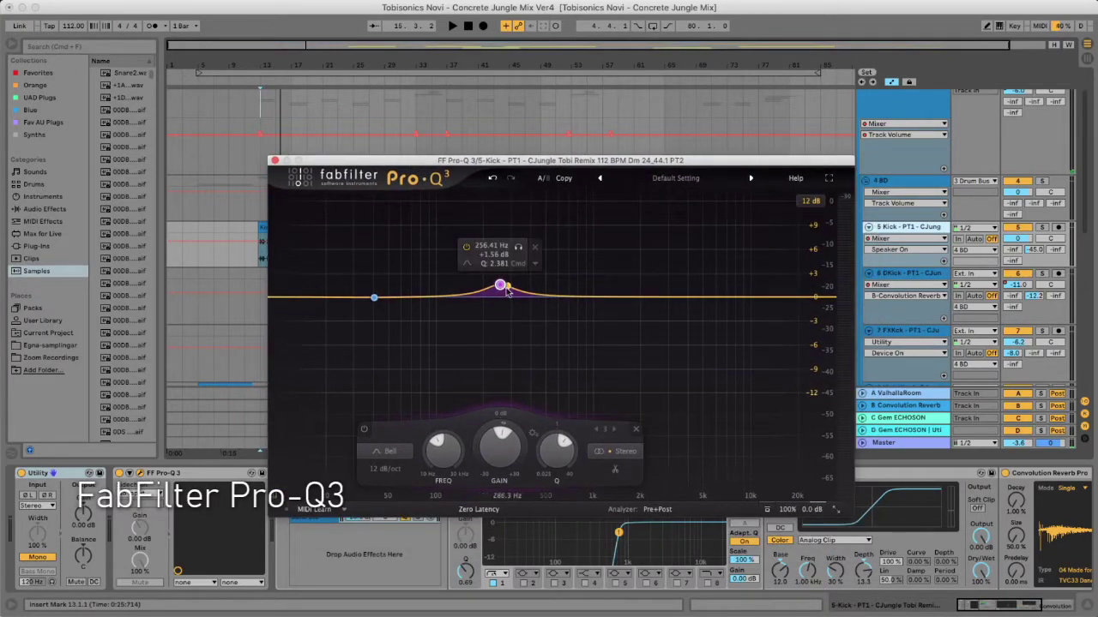
pyautogui.click(274, 161)
# Step: Solo the Saturate chain in the Kick Klicker rack and play it while examining its EQ Eight, Saturator and Convolution Reverb Pro
pyautogui.click(318, 504)
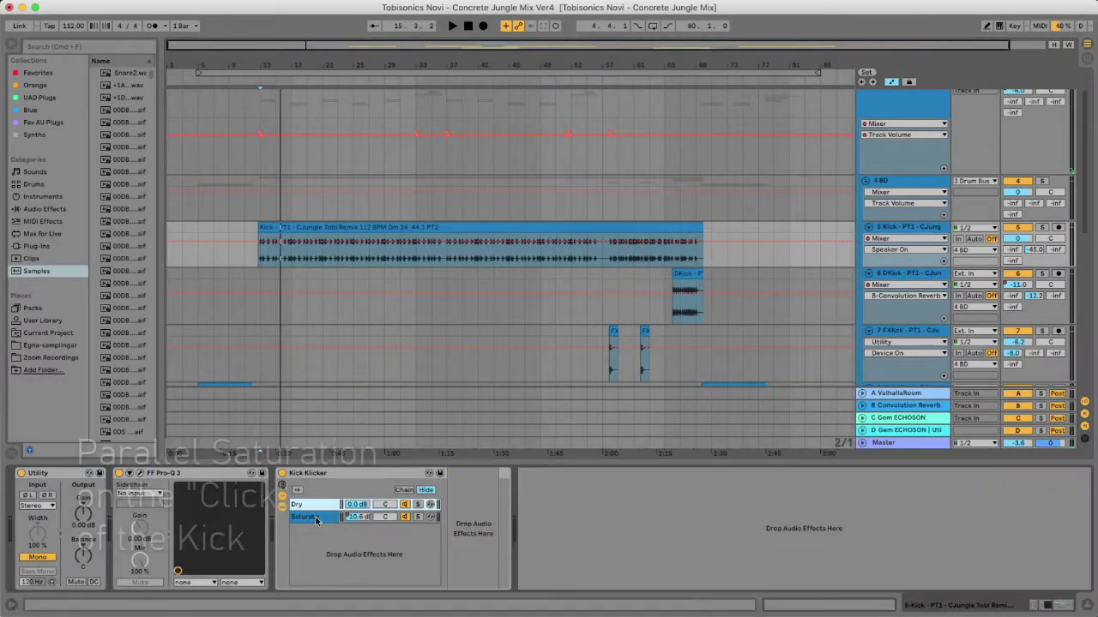
pyautogui.click(316, 517)
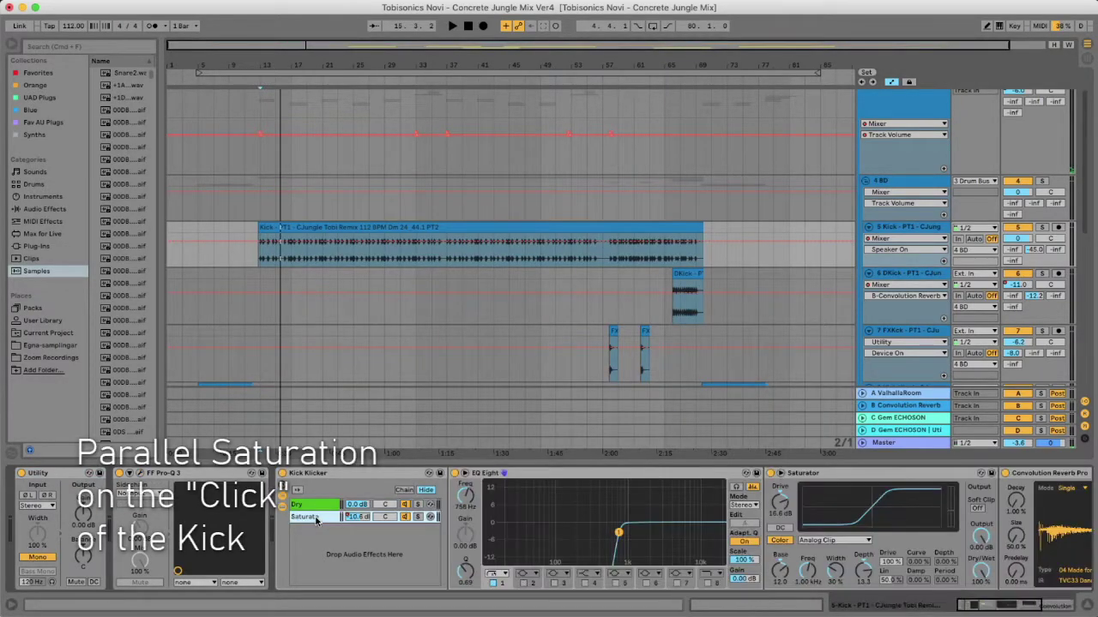
pyautogui.click(417, 518)
pyautogui.press('space')
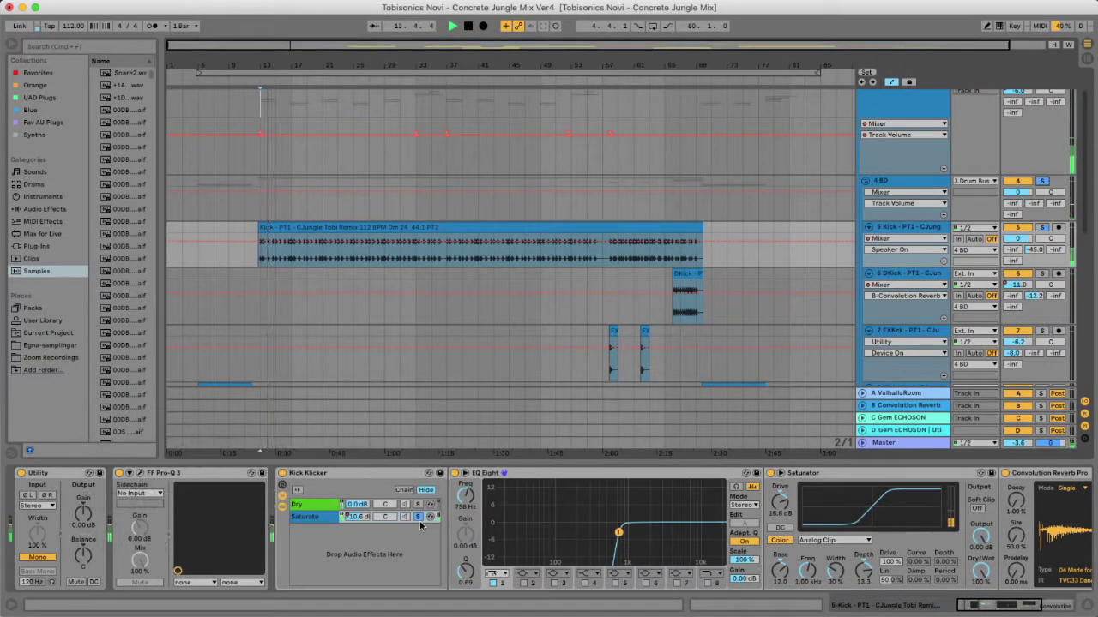
pyautogui.hscroll(5, 420, 526)
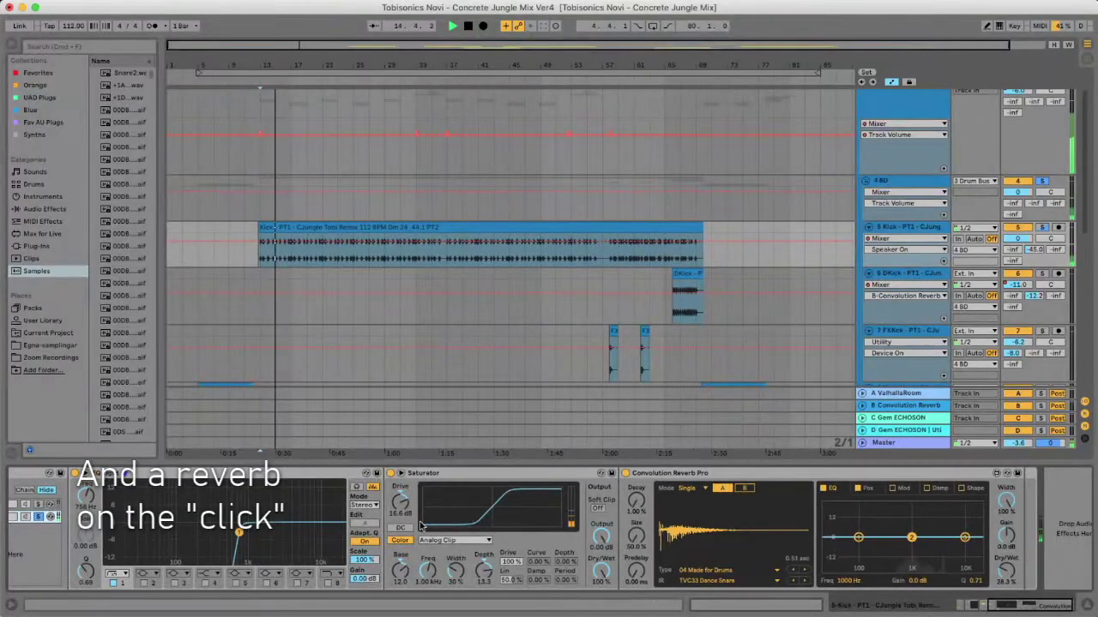
pyautogui.hscroll(-5, 420, 524)
pyautogui.press('space')
# Step: Audition the Dry chain of the Kick Klicker rack in solo, then unsolo it and play both chains together
pyautogui.click(417, 505)
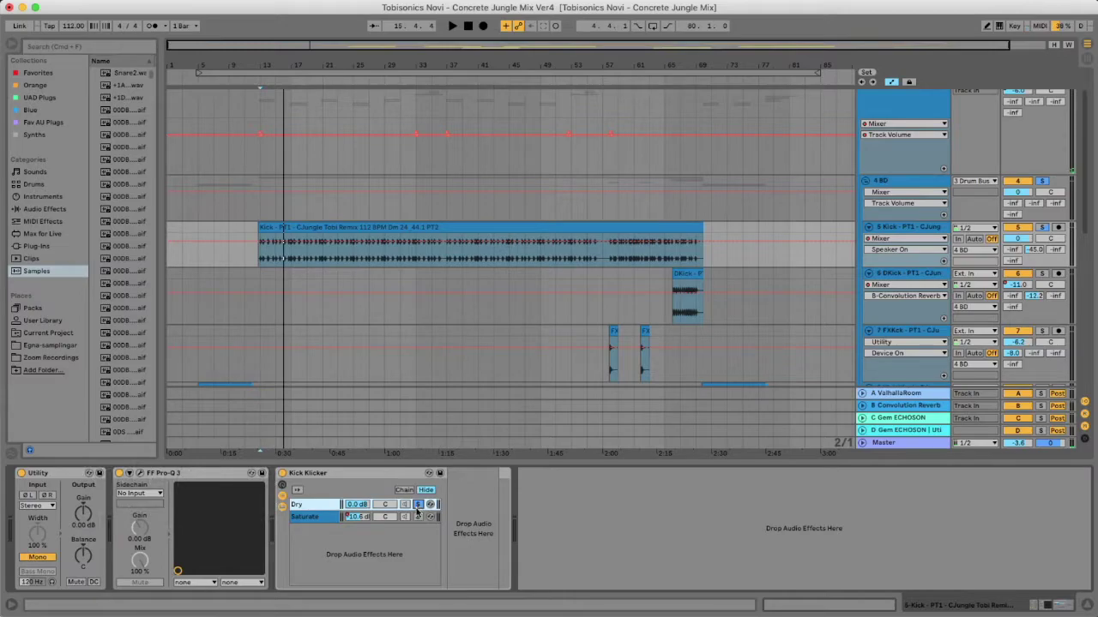
pyautogui.press('space')
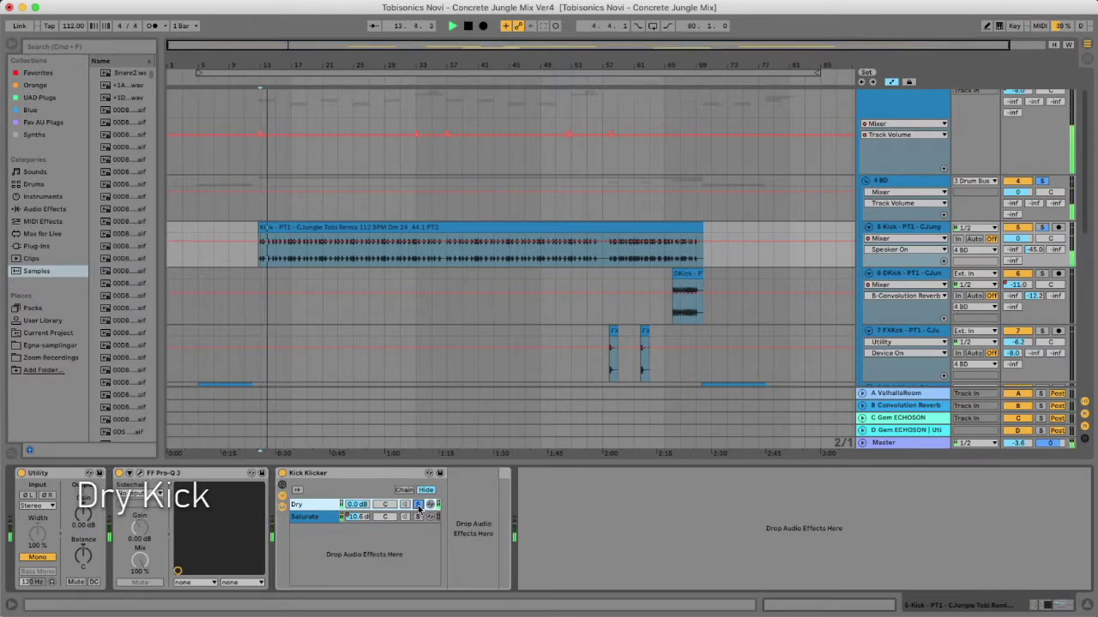
pyautogui.click(418, 505)
pyautogui.press('space')
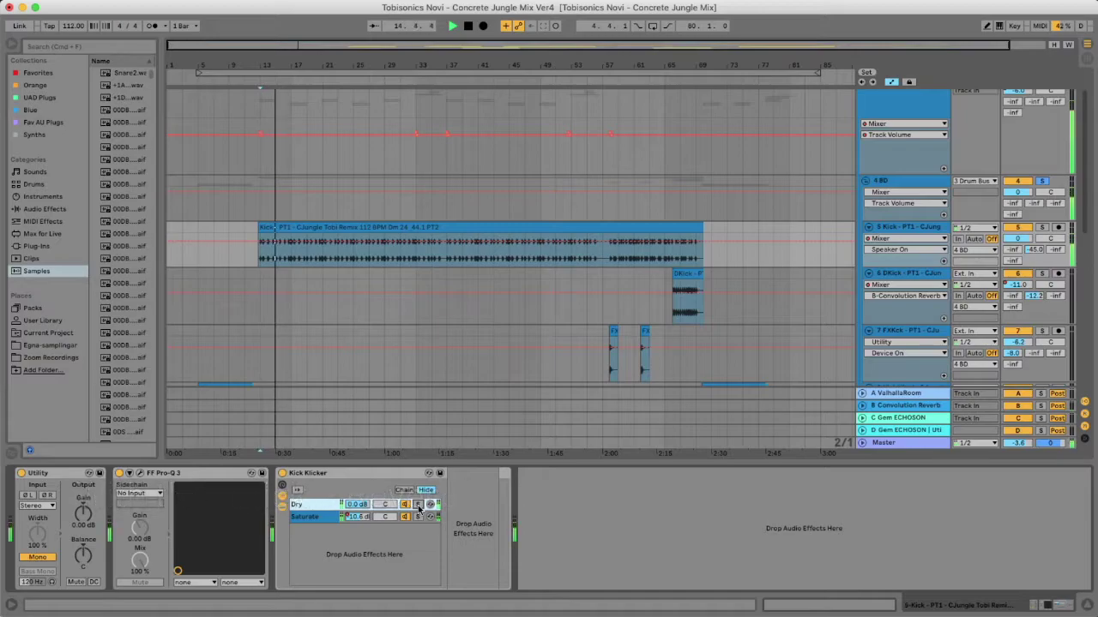
pyautogui.press('space')
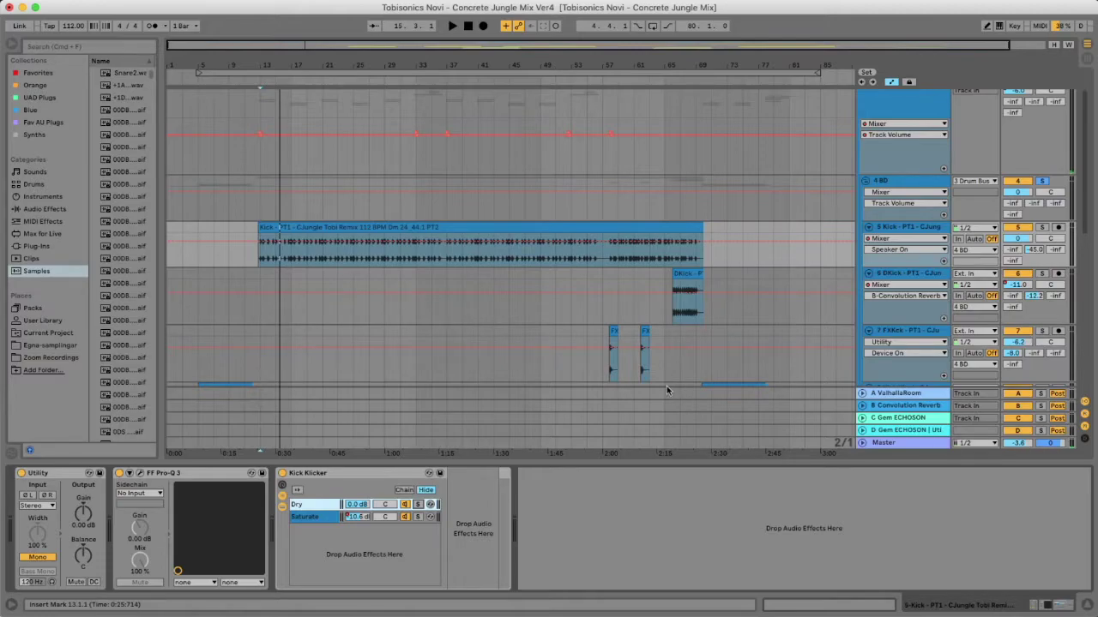
# Step: Select the DKick clip, open its track's Softube Saturation Knob and FF Pro-Q 3, and arrange the two plug-in windows for viewing
pyautogui.click(687, 276)
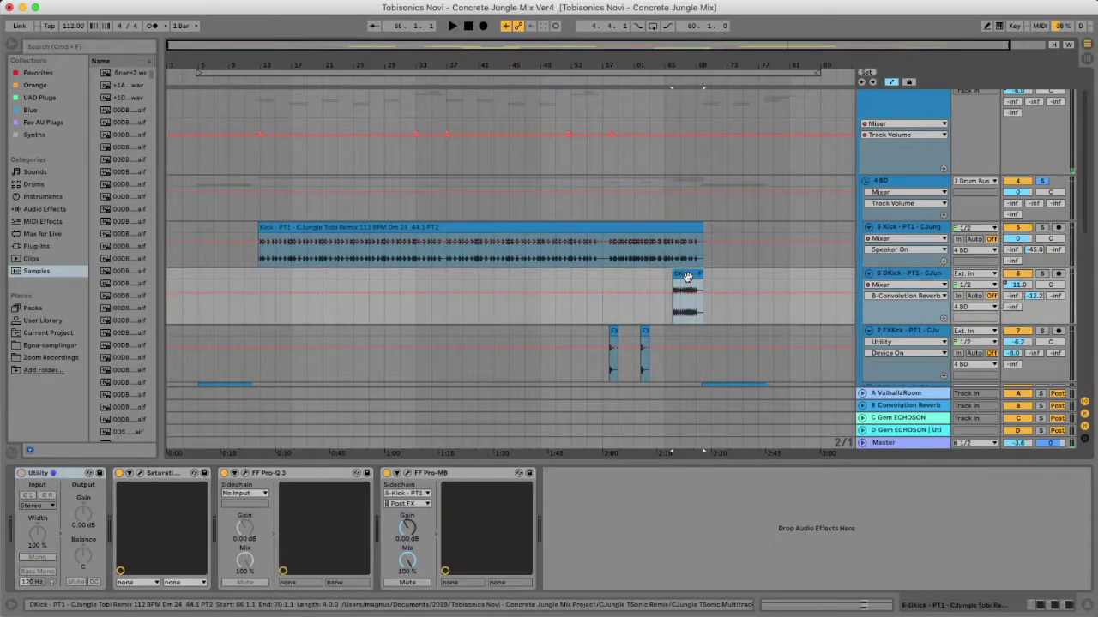
pyautogui.press('-')
pyautogui.scroll(-10, 687, 282)
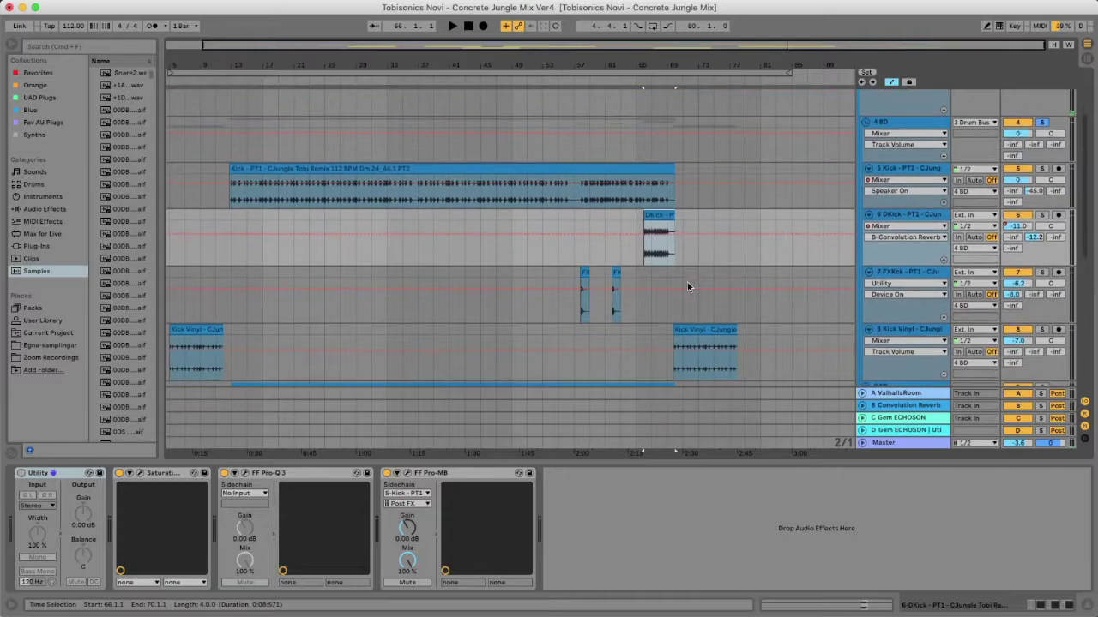
pyautogui.scroll(6, 687, 286)
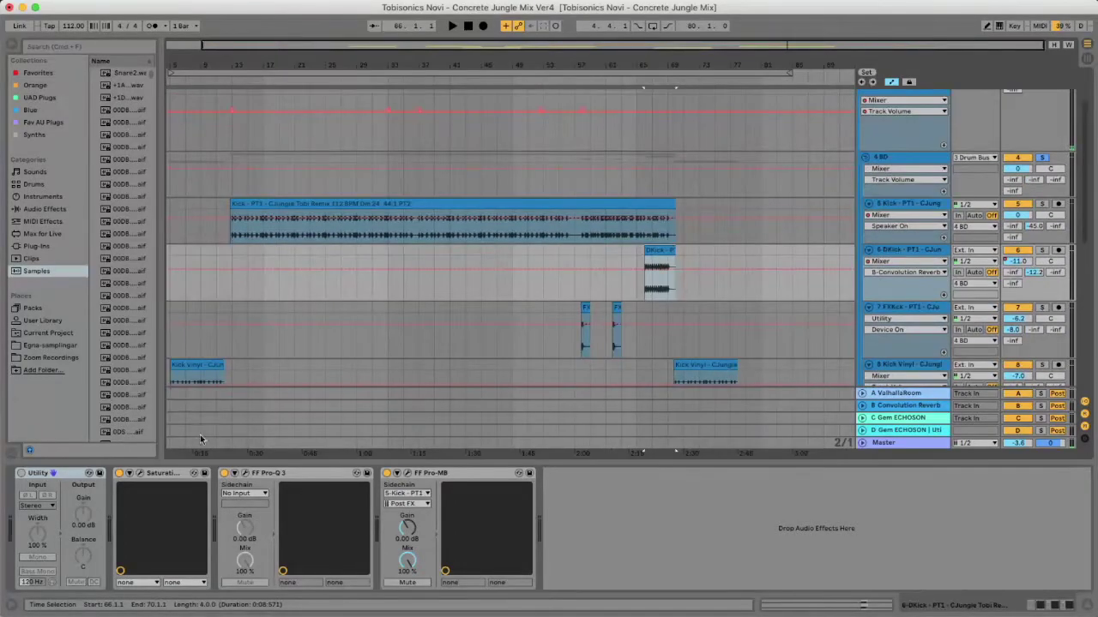
pyautogui.click(140, 477)
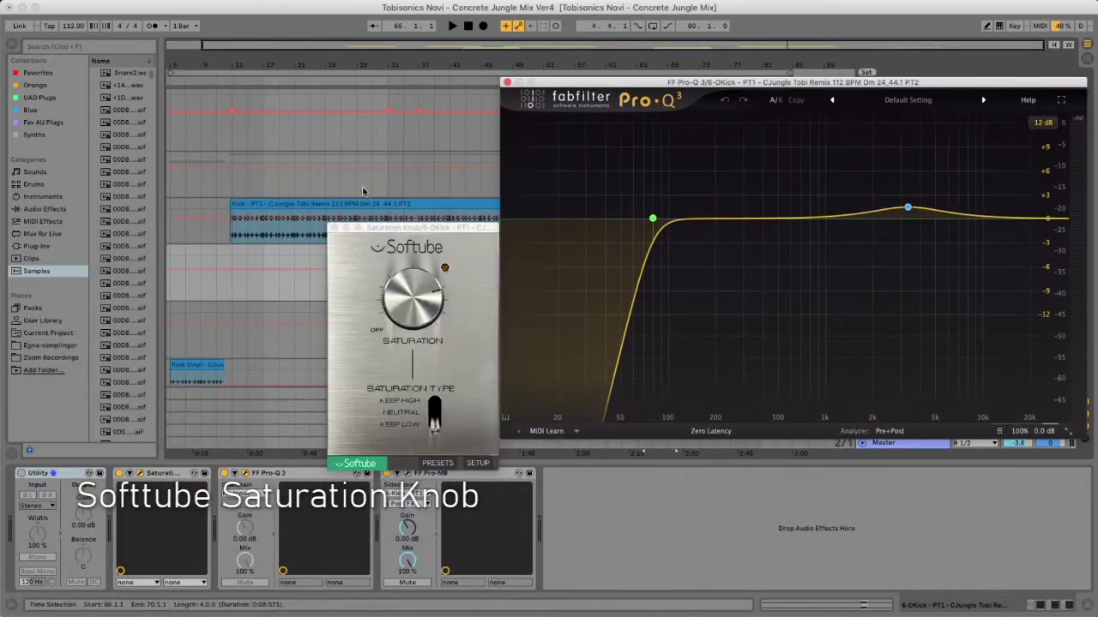
pyautogui.moveTo(424, 228); pyautogui.dragTo(210, 118)
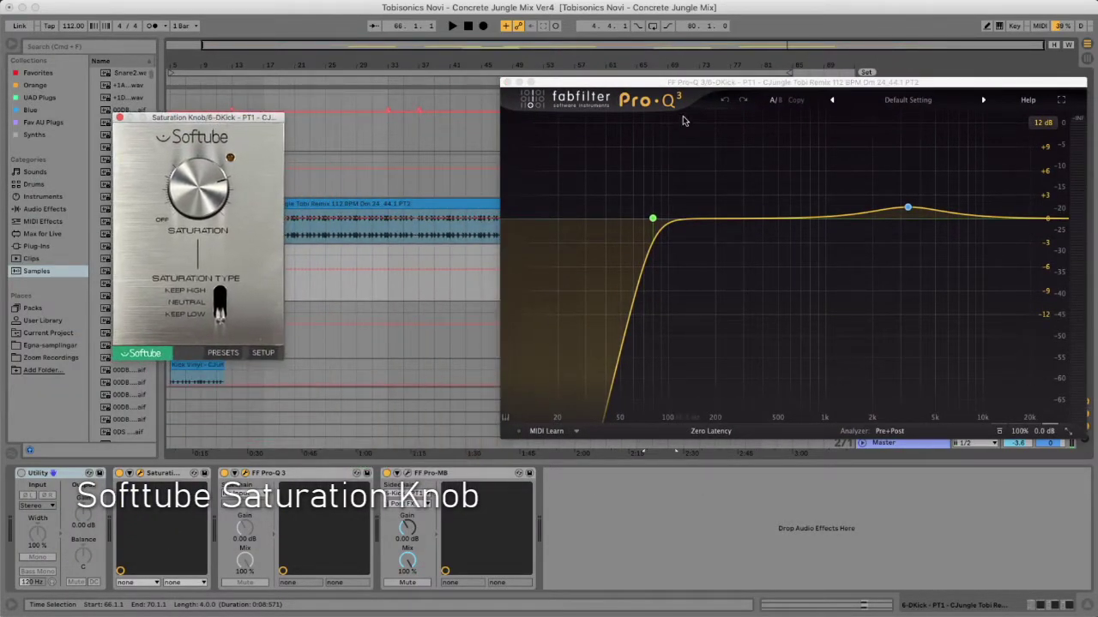
pyautogui.moveTo(668, 87); pyautogui.dragTo(408, 84)
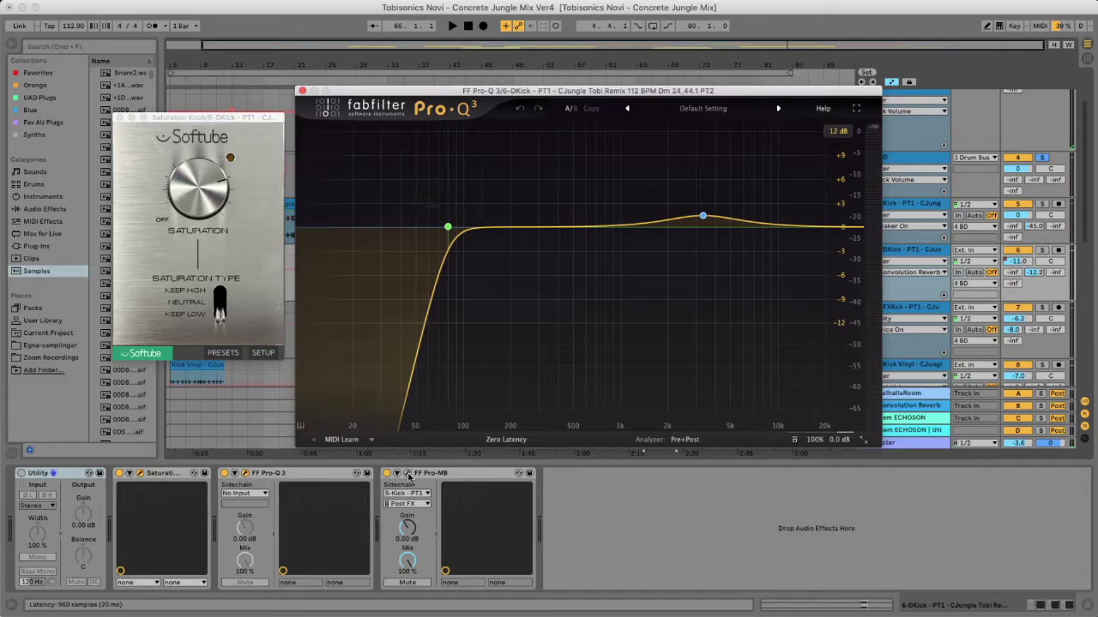
# Step: Open the DKick track's FF Pro-MB, play the section to observe its low-band reduction, and close the plug-in windows
pyautogui.click(669, 235)
pyautogui.scroll(3, 1053, 149)
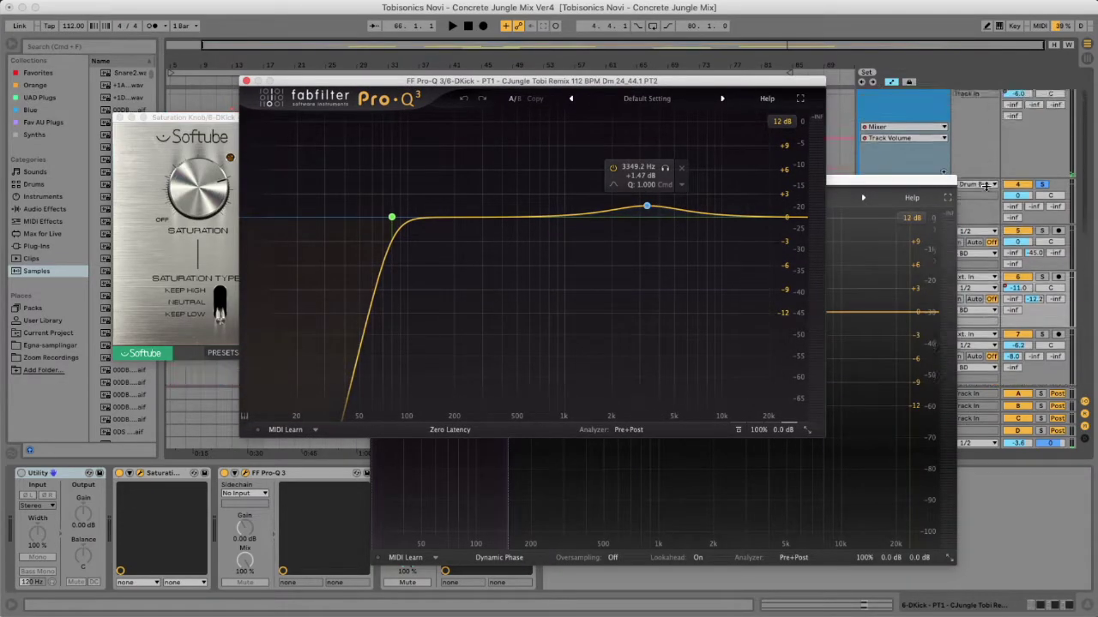
pyautogui.scroll(-3, 1046, 210)
pyautogui.click(860, 184)
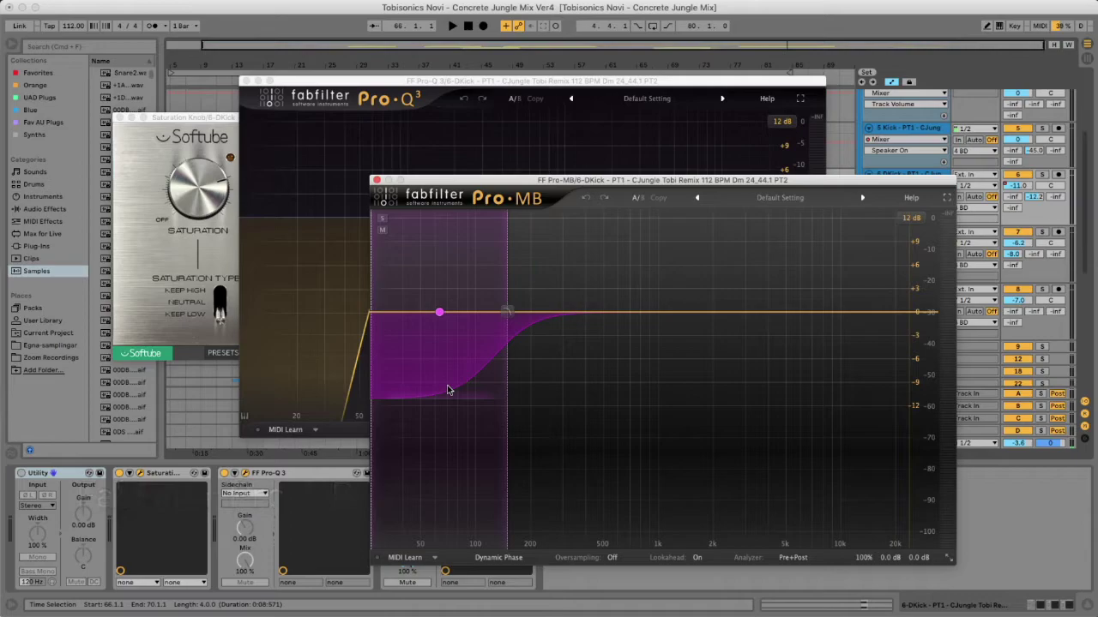
pyautogui.press('space')
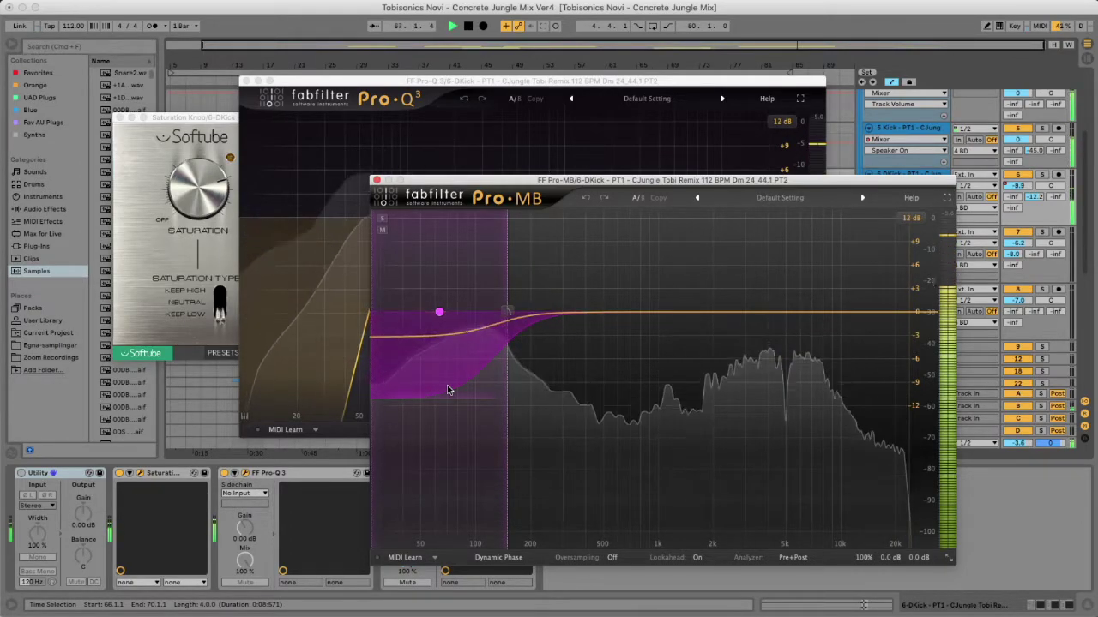
pyautogui.press('space')
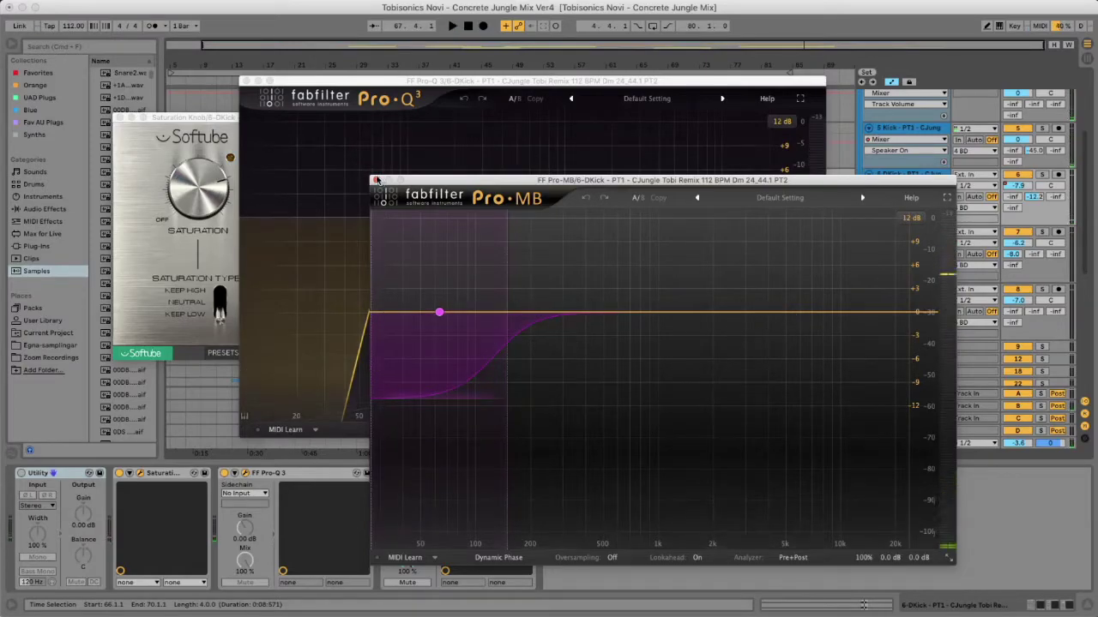
pyautogui.click(375, 181)
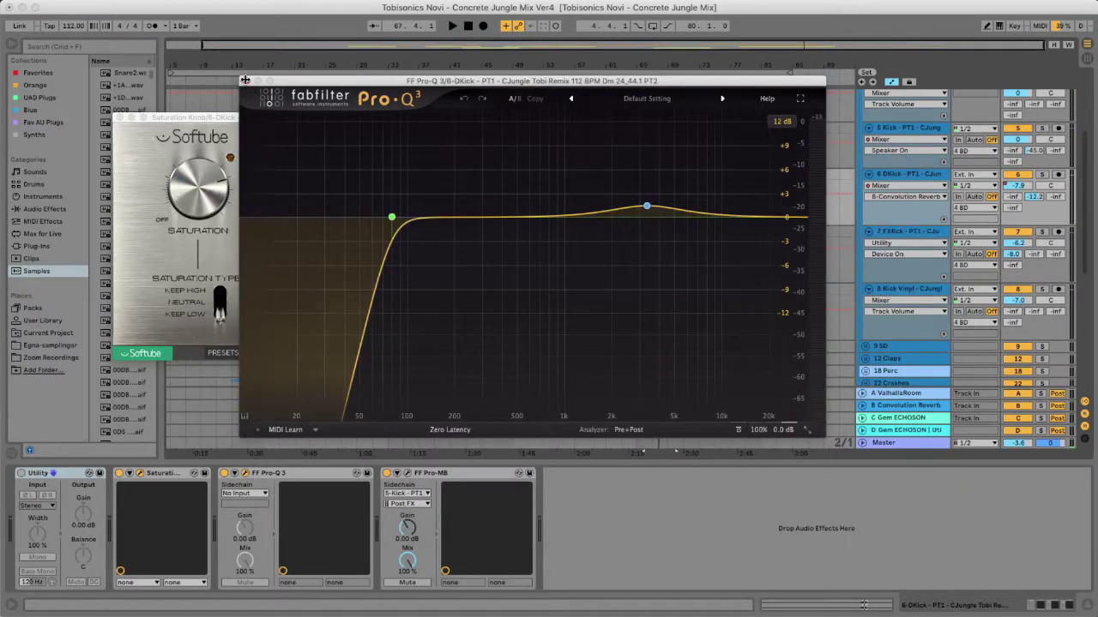
pyautogui.click(244, 80)
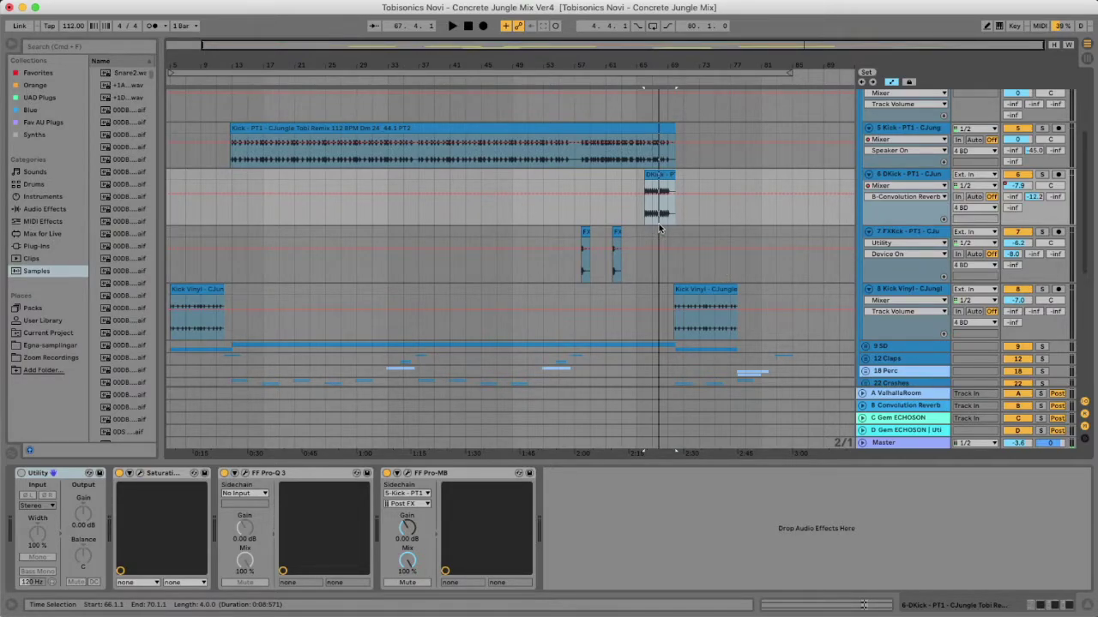
# Step: Play the DKick section with the other kicks, then solo the DKick track to hear it alone and unsolo it
pyautogui.press('space')
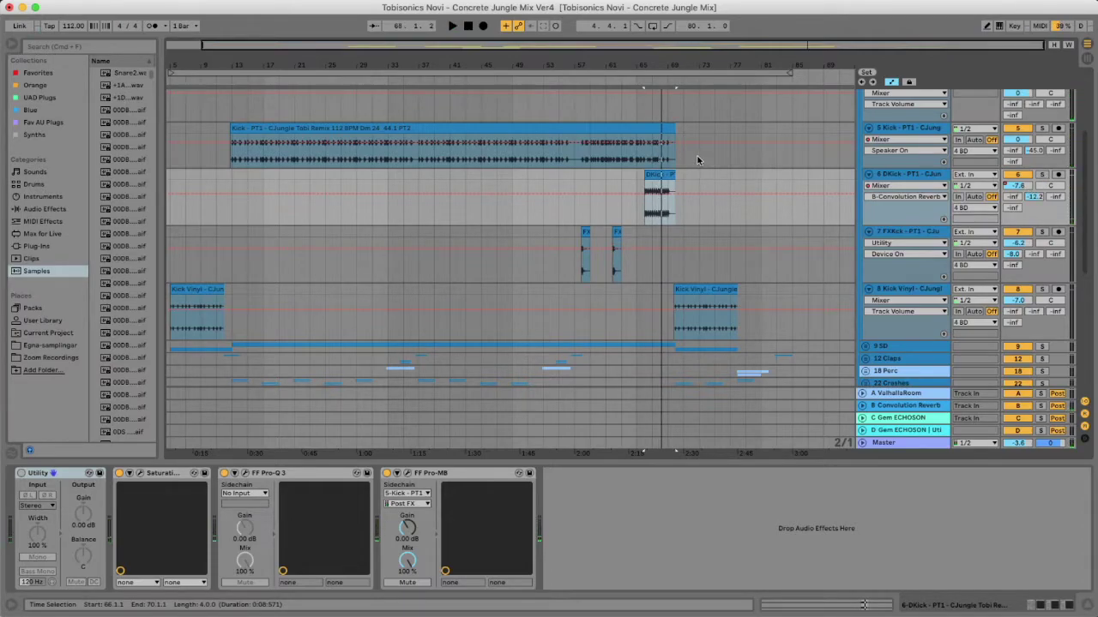
pyautogui.click(1043, 176)
pyautogui.press('space')
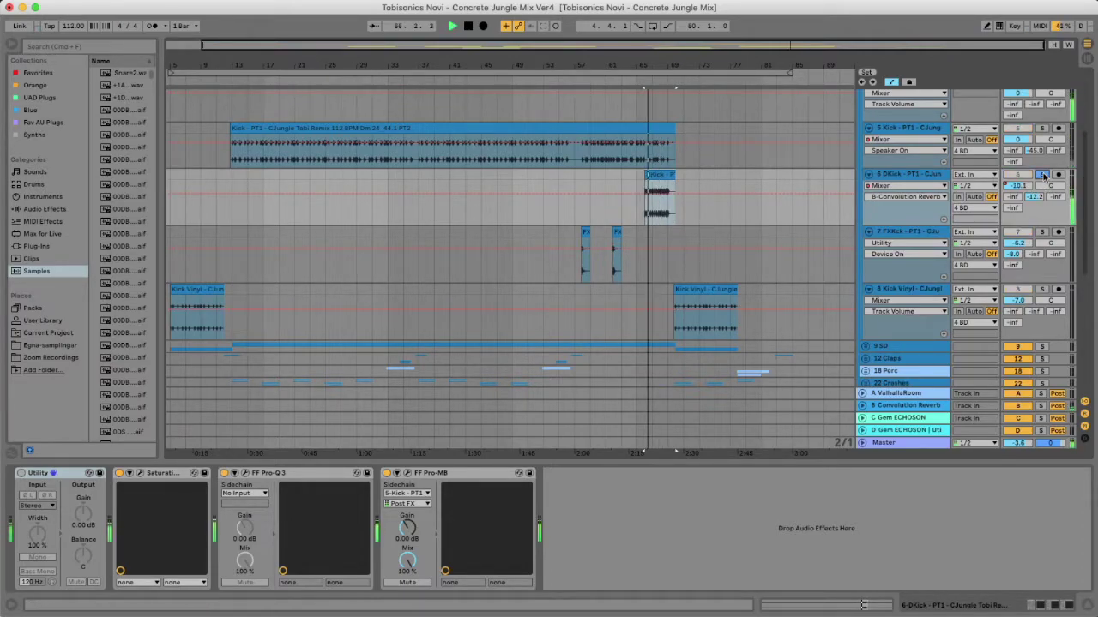
pyautogui.click(1043, 176)
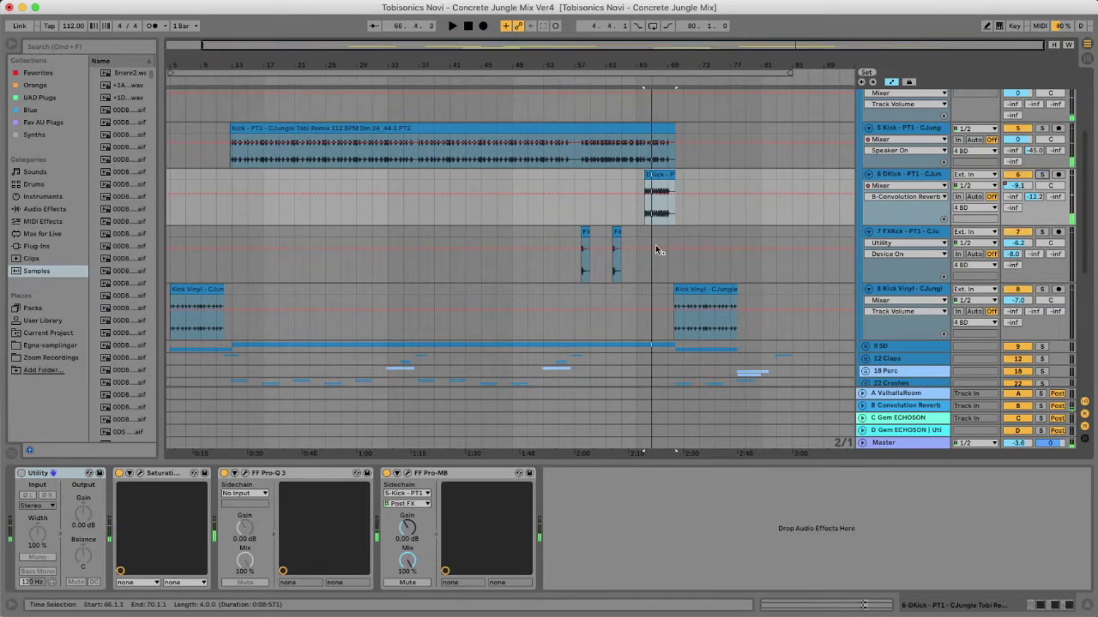
# Step: Solo the FXKick track, play its first clip, and open its S1 Stereo Imager to inspect the widening before closing it
pyautogui.click(585, 232)
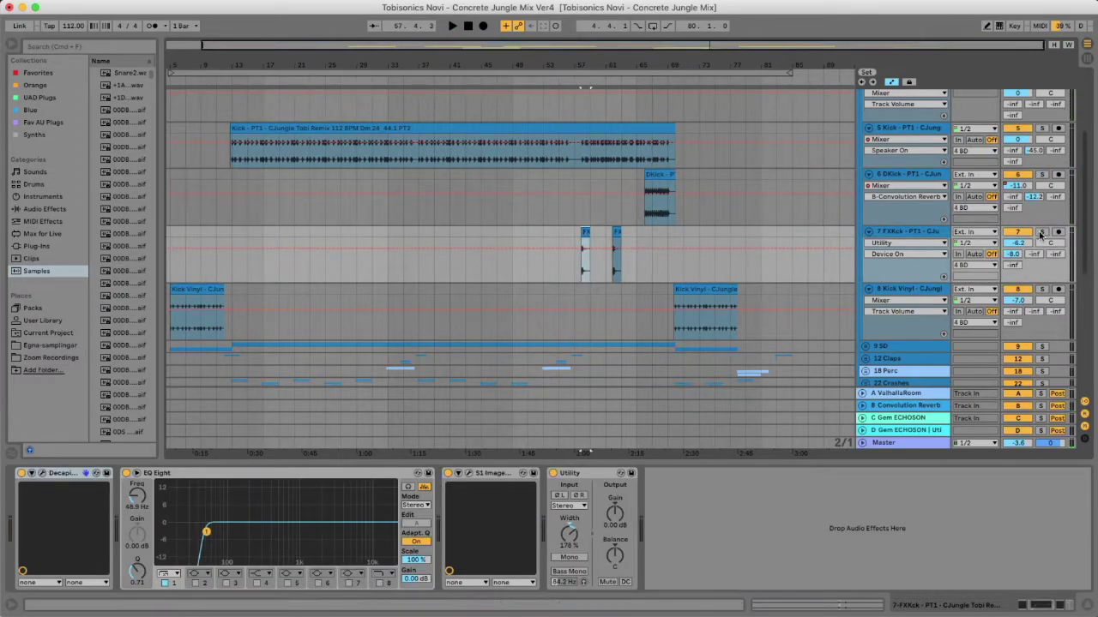
pyautogui.click(911, 237)
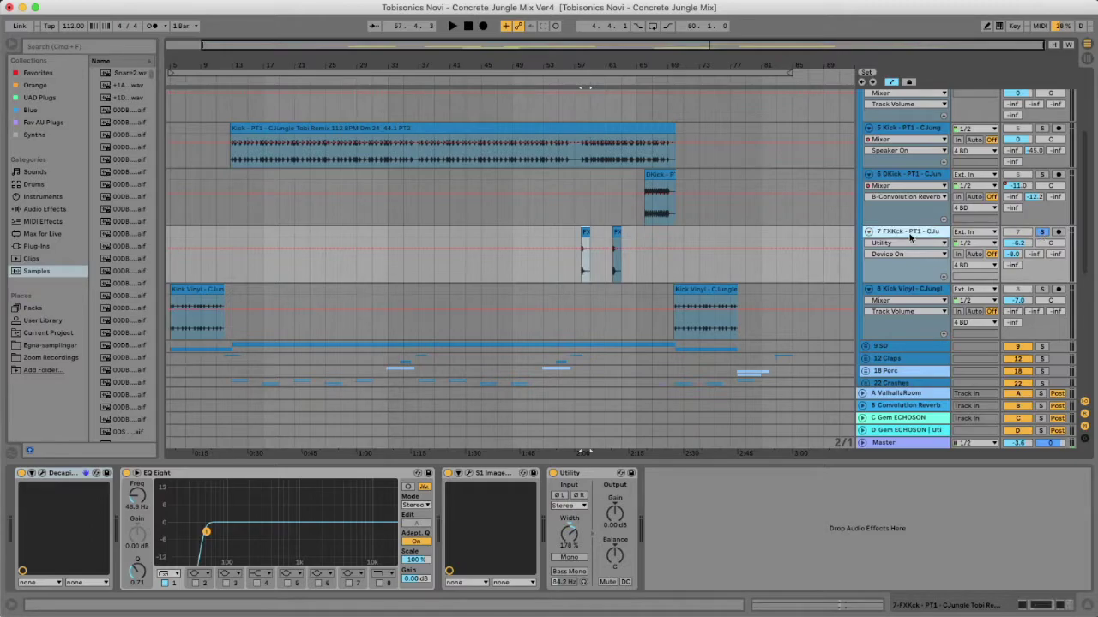
pyautogui.press('space')
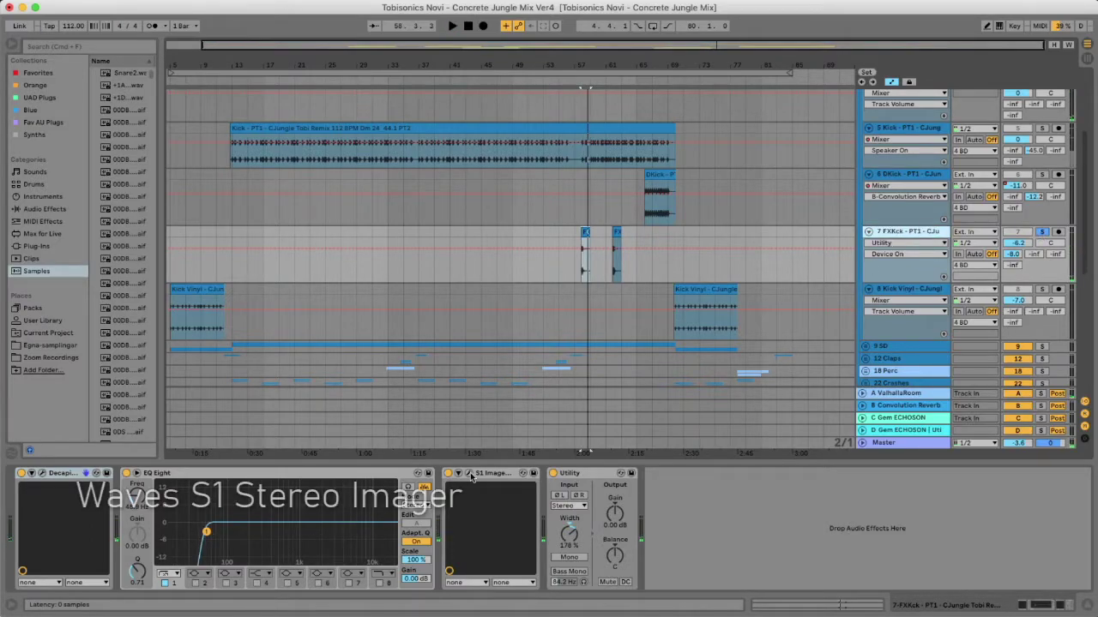
pyautogui.click(469, 473)
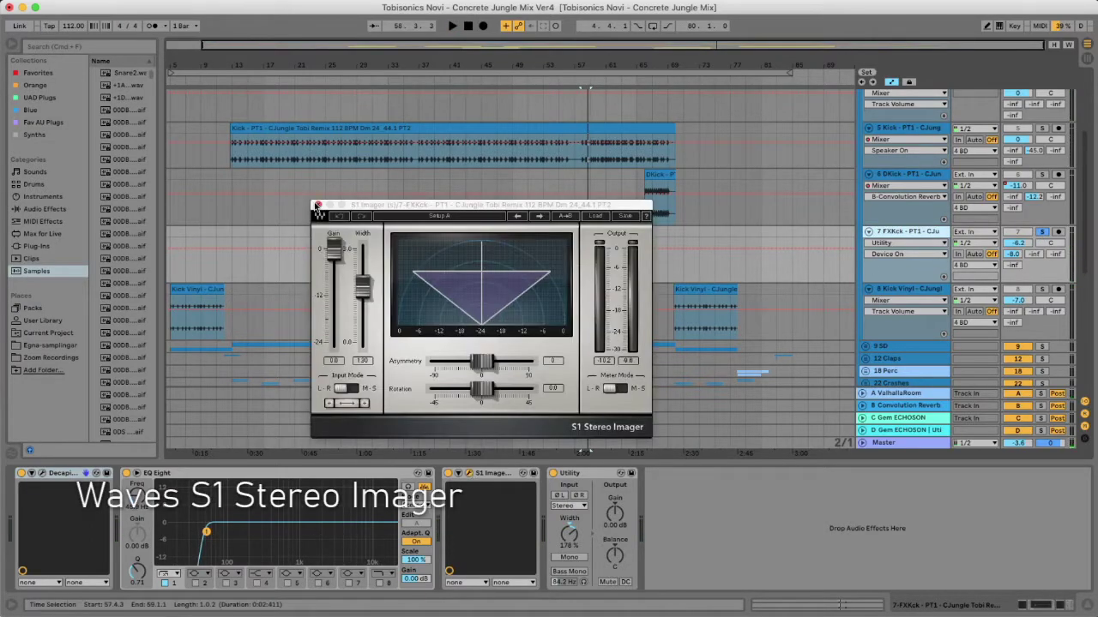
pyautogui.click(317, 206)
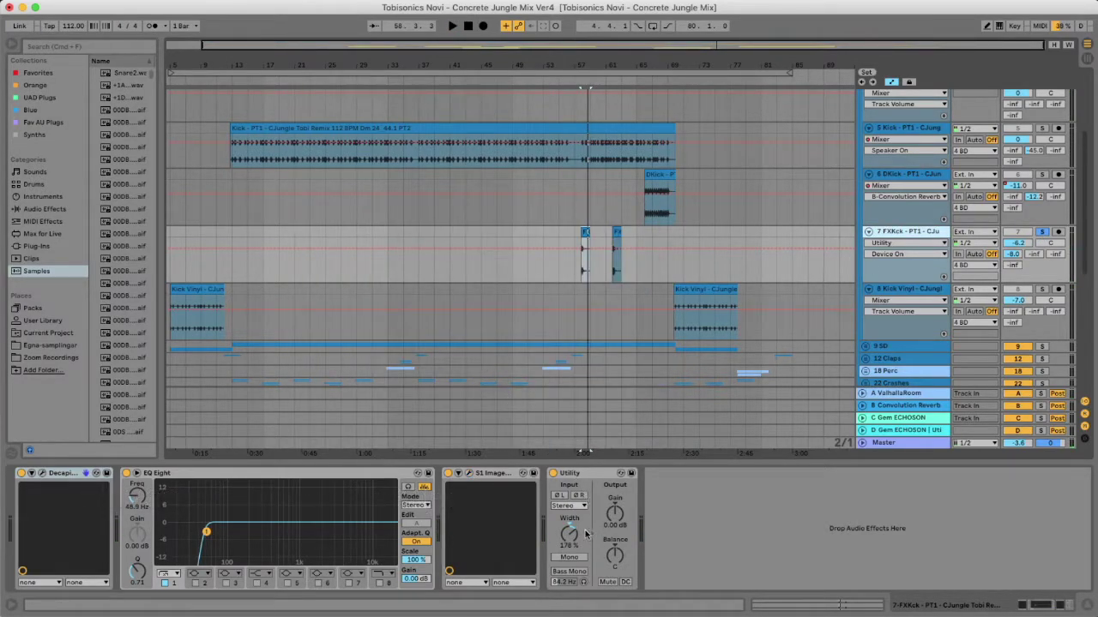
# Step: Inspect the FXKick track's Decapitator and EQ Eight, and play its first clip soloed and with the other kicks
pyautogui.click(42, 473)
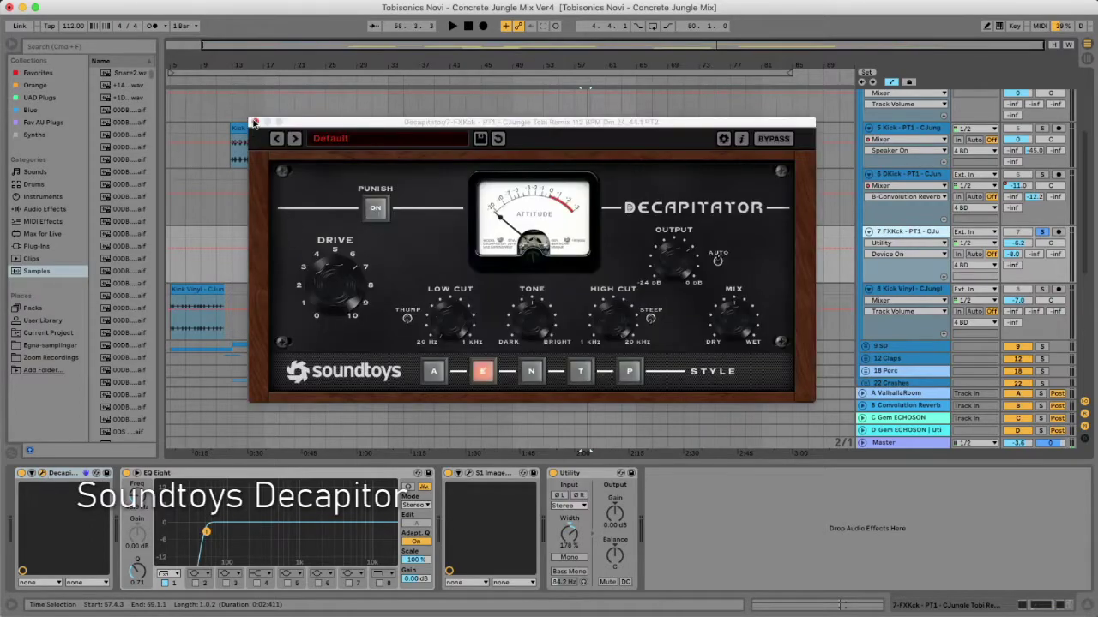
pyautogui.click(254, 123)
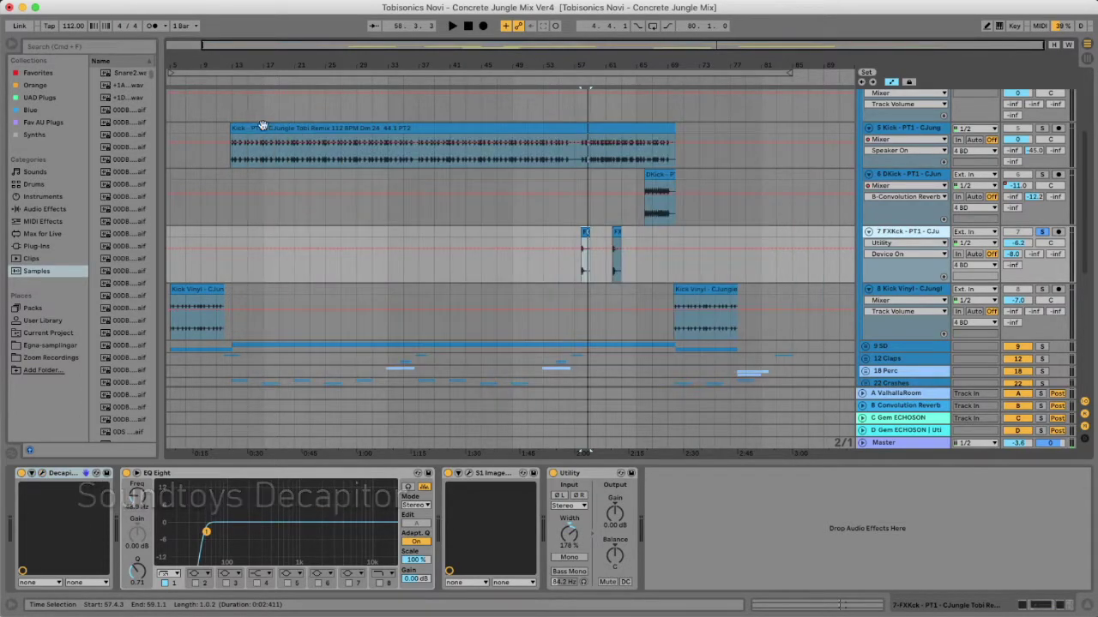
pyautogui.press('space')
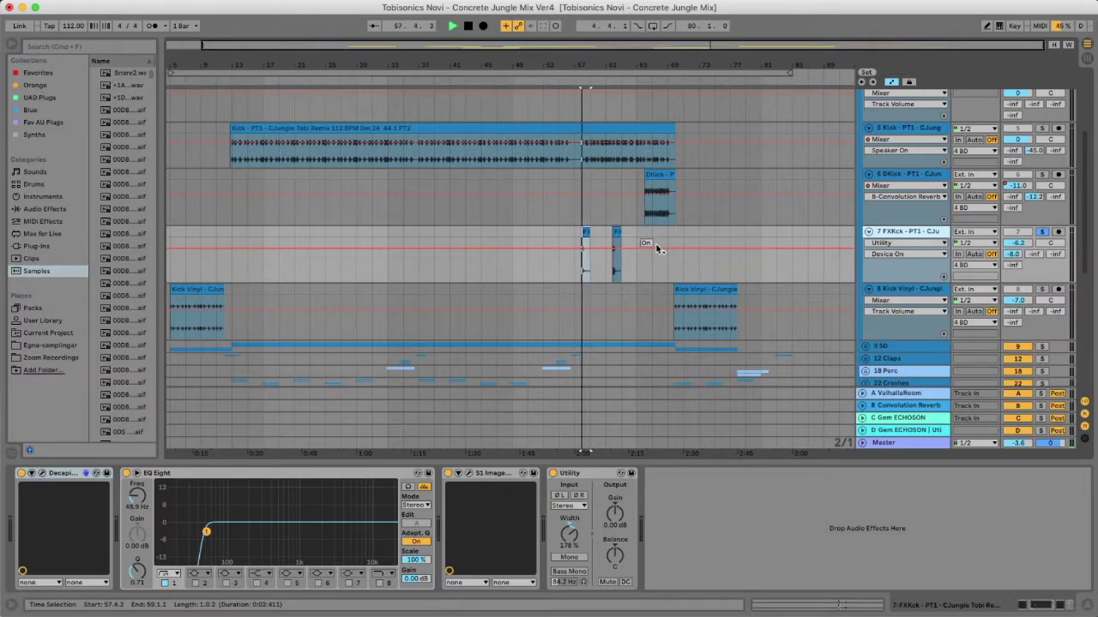
pyautogui.press('space')
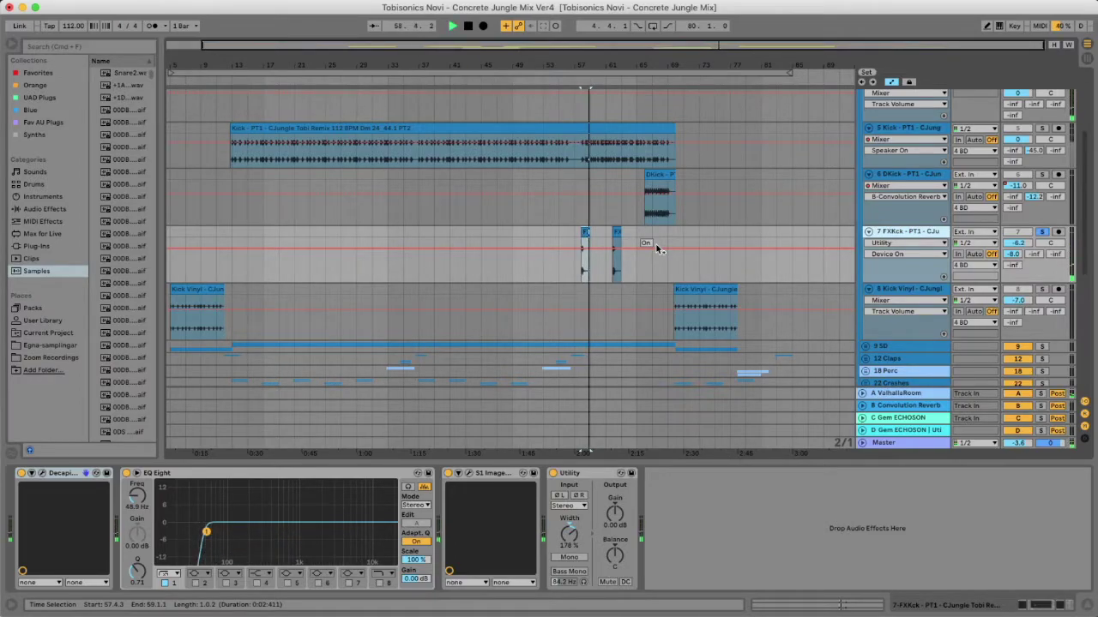
pyautogui.click(206, 533)
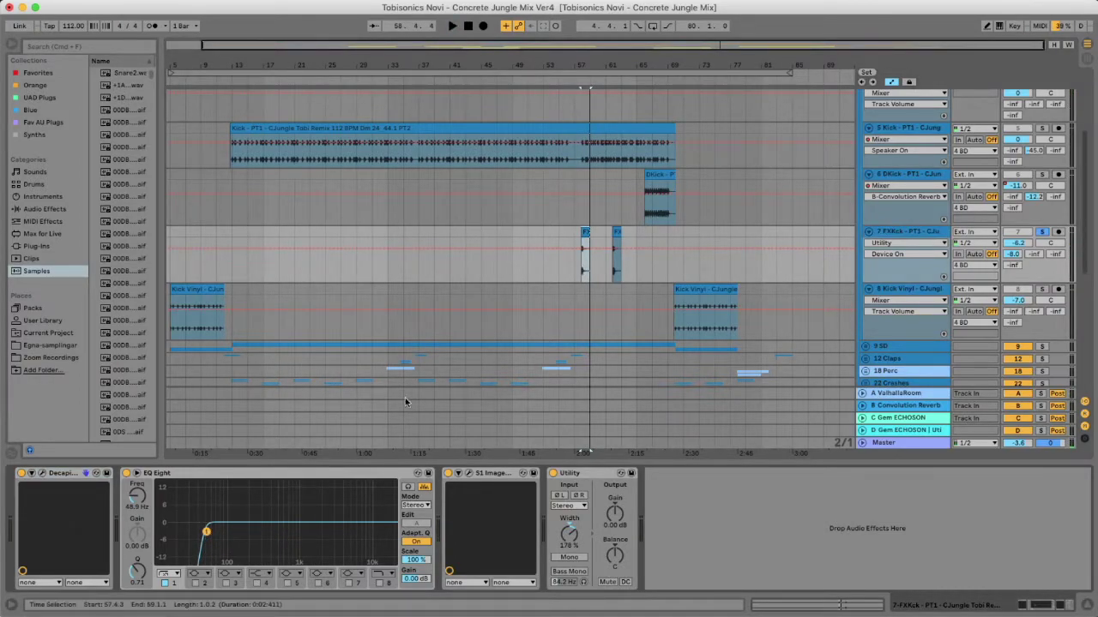
pyautogui.press('space')
pyautogui.scroll(2, 985, 240)
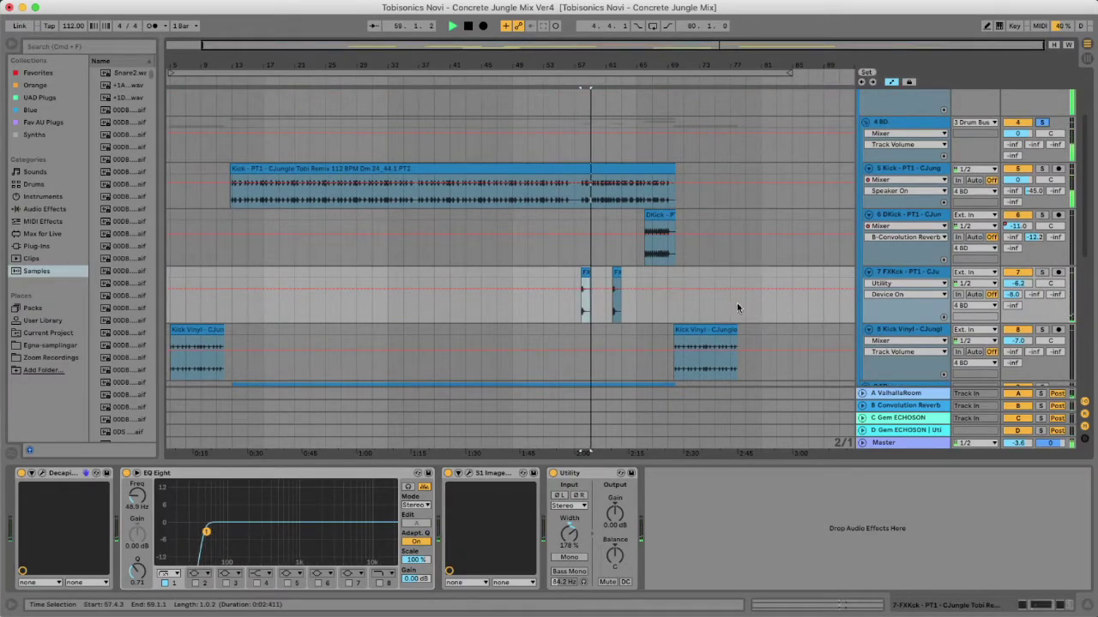
# Step: Select the first Kick Vinyl clip, play it, and solo the Kick Vinyl track to hear it alone
pyautogui.scroll(-4, 744, 308)
pyautogui.click(918, 255)
pyautogui.press('space')
pyautogui.click(213, 255)
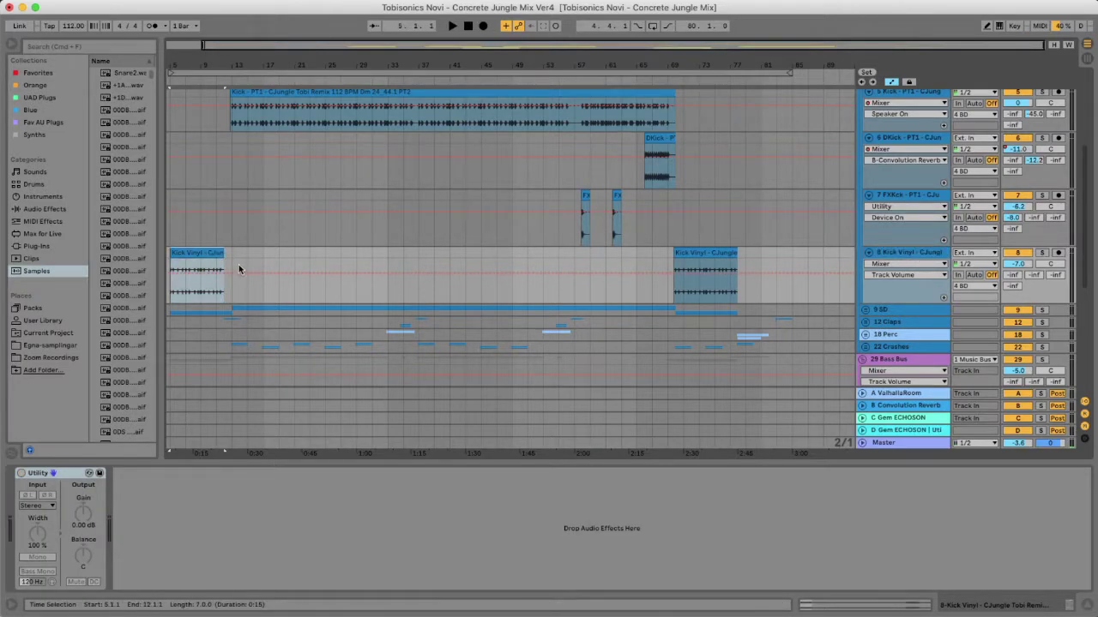
pyautogui.press('space')
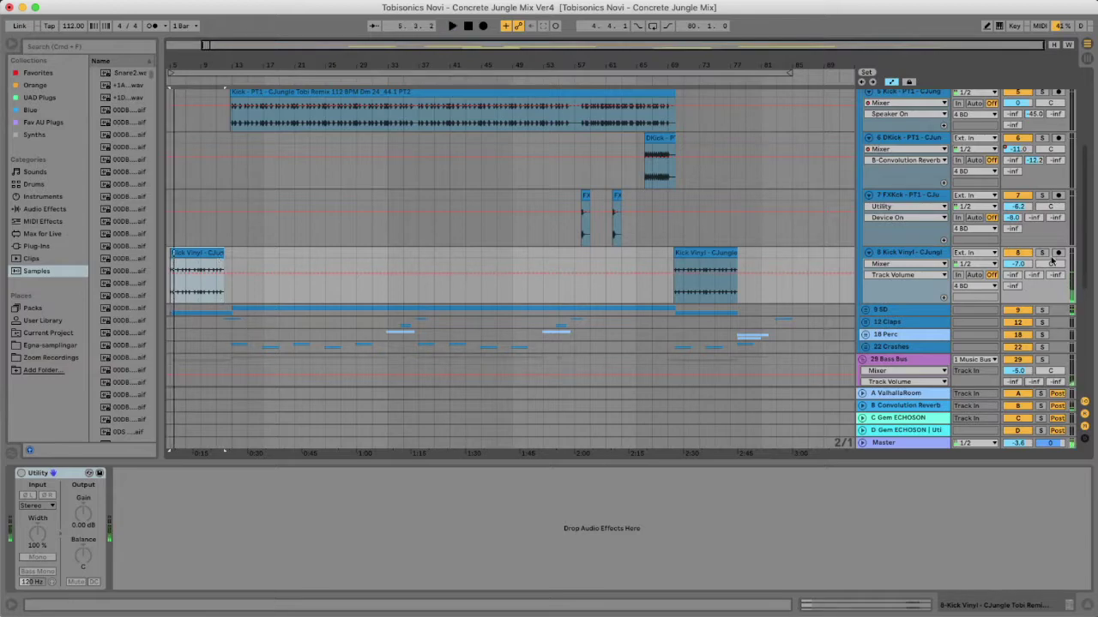
pyautogui.click(1042, 253)
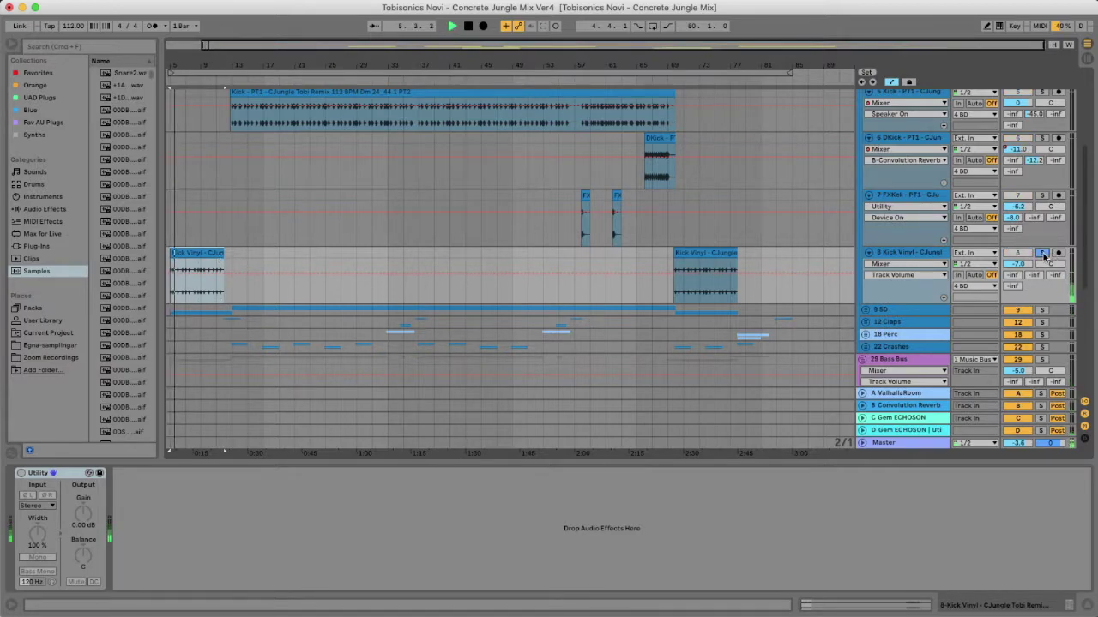
pyautogui.press('space')
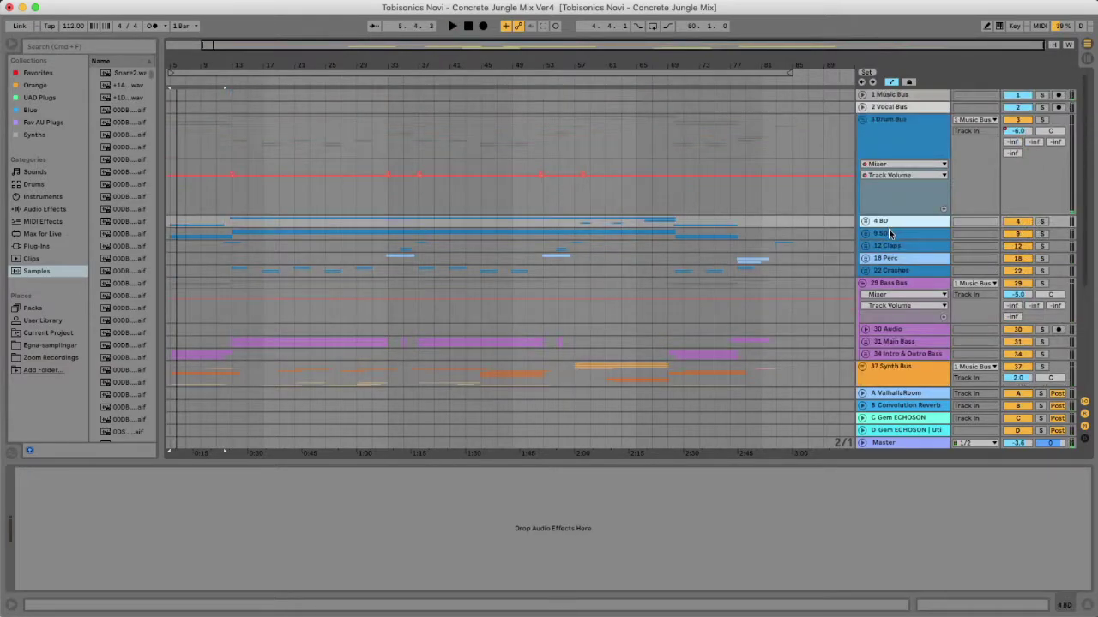
# Step: Expand the SD group, inspect the Snr Vinyl track's EQ Eight, and select the long Snr clip
pyautogui.click(866, 234)
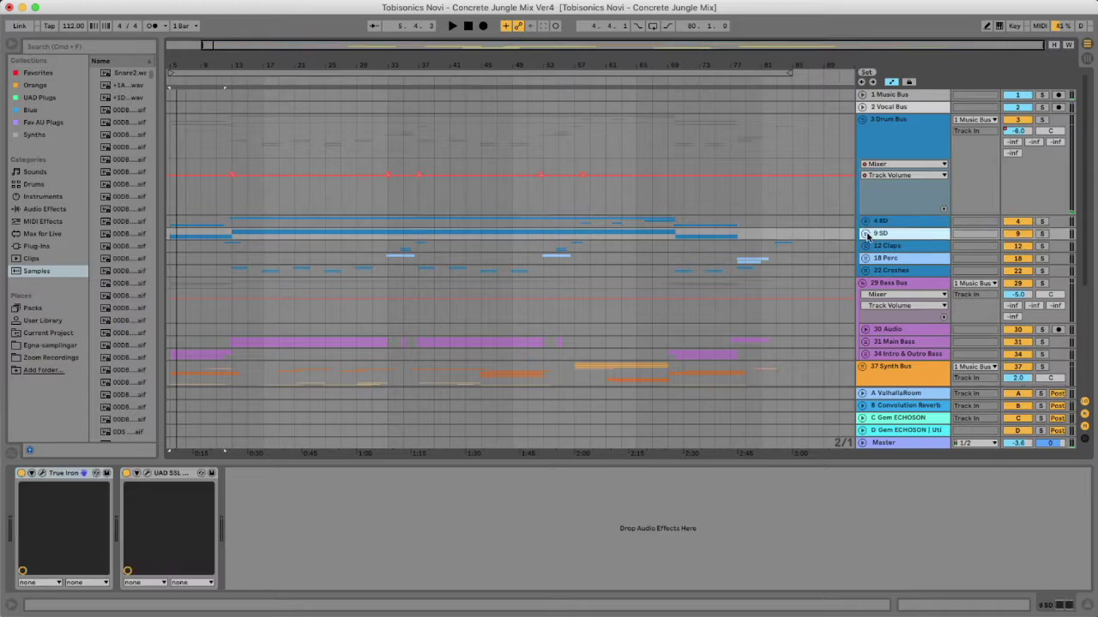
pyautogui.click(864, 233)
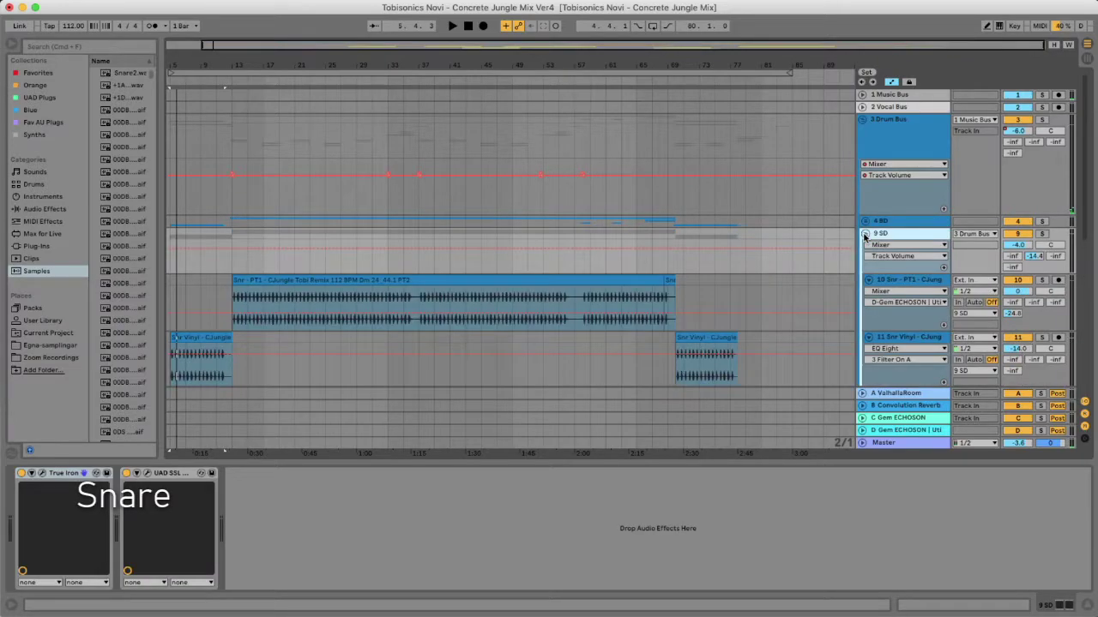
pyautogui.click(201, 356)
pyautogui.click(906, 338)
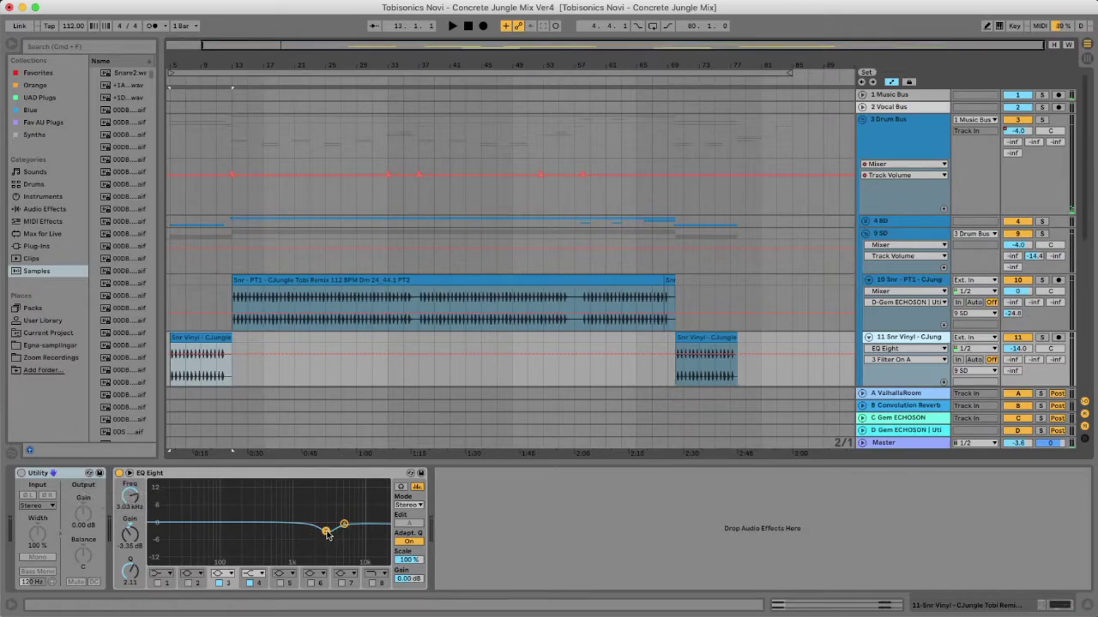
pyautogui.click(916, 279)
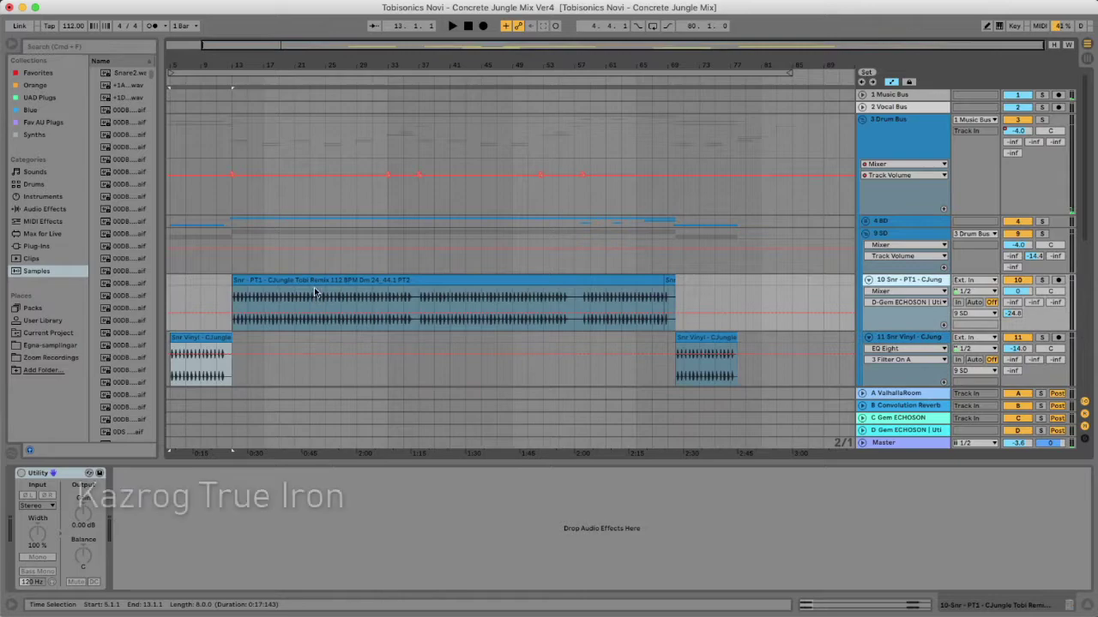
pyautogui.click(314, 282)
# Step: Open the SD group's True Iron to inspect its settings, close it, and open the UAD SSL E Channel Strip
pyautogui.click(889, 236)
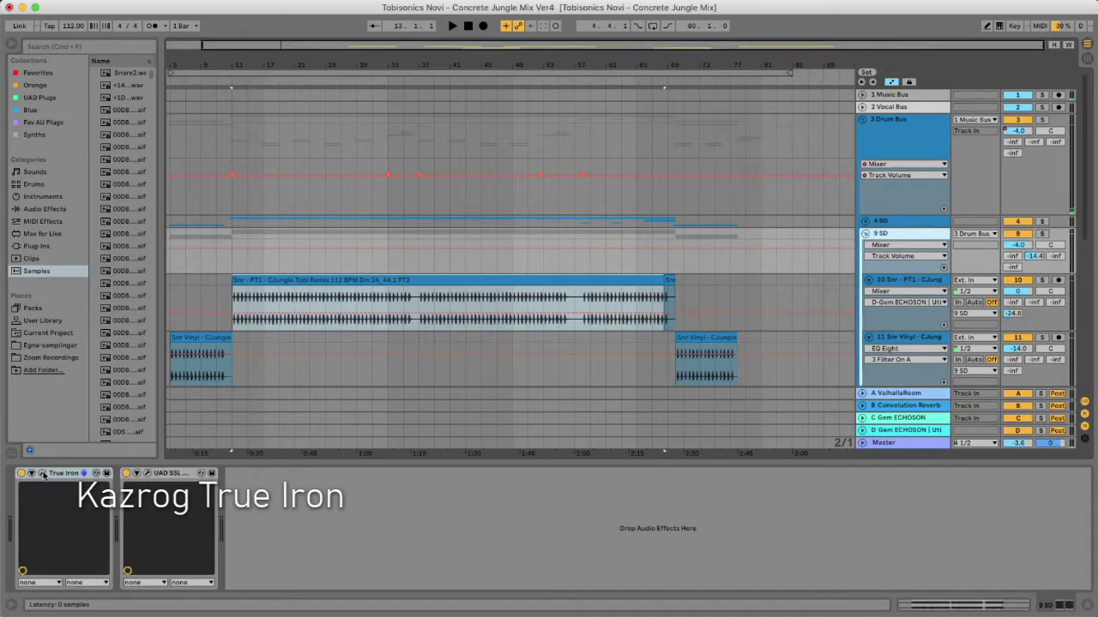
pyautogui.click(42, 473)
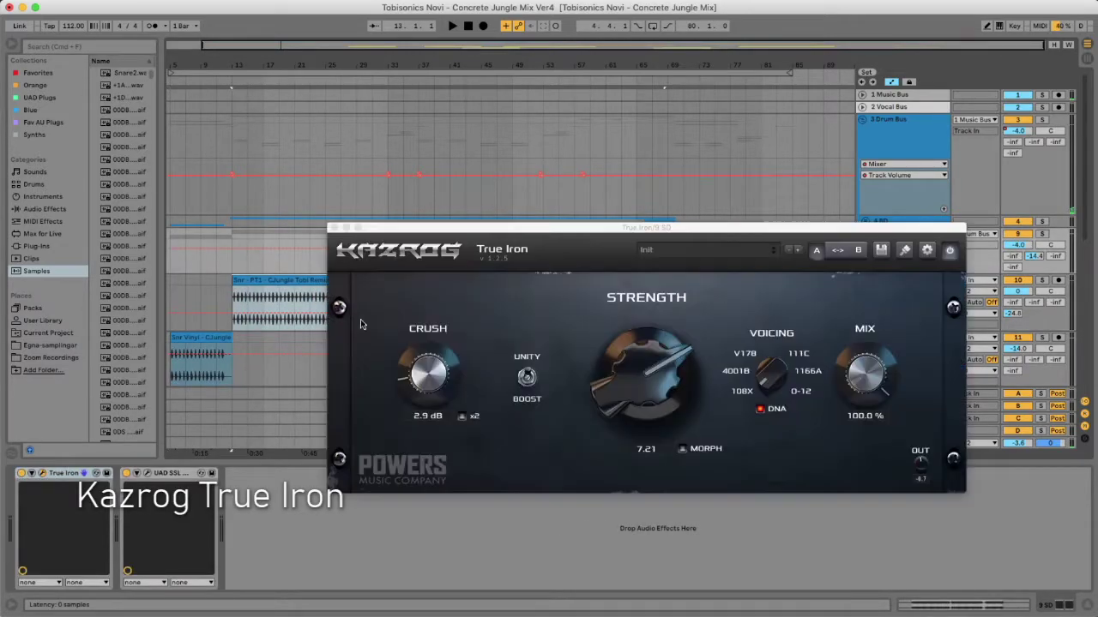
pyautogui.click(334, 229)
pyautogui.click(148, 474)
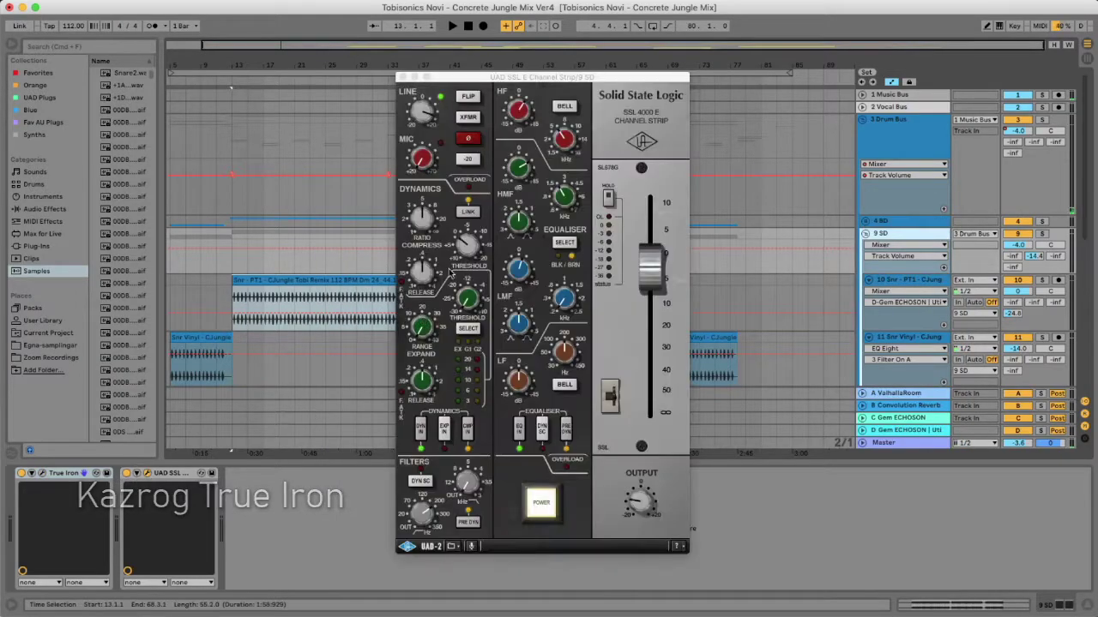
# Step: Solo the SD group, play the snare with the SSL channel strip shown, close the plug-in, and replay the section to hear the sends
pyautogui.click(1043, 234)
pyautogui.press('space')
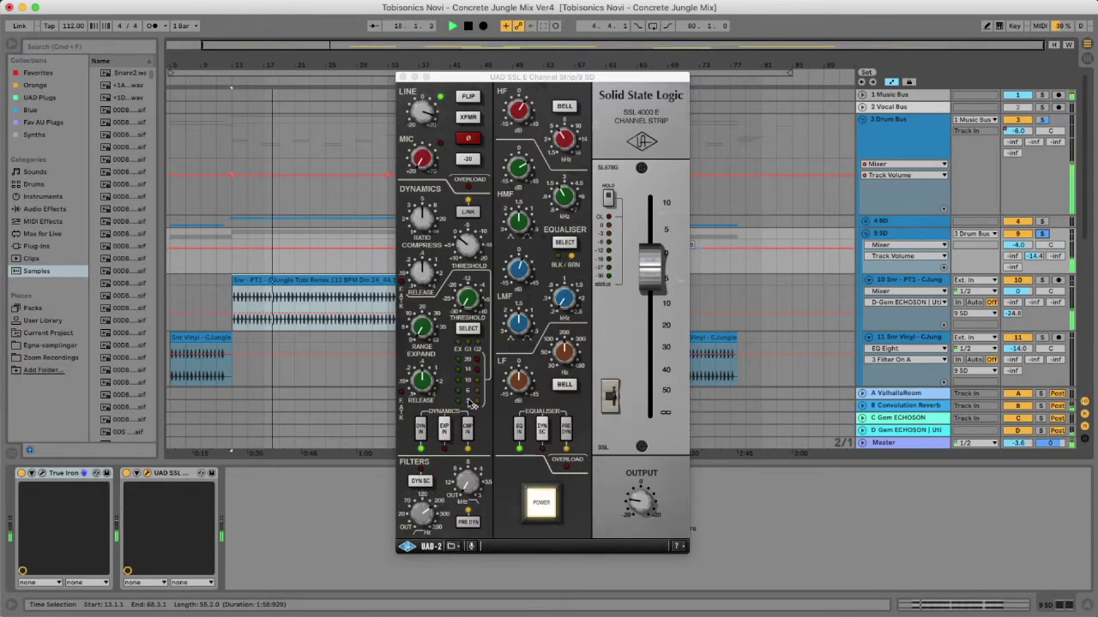
pyautogui.click(458, 174)
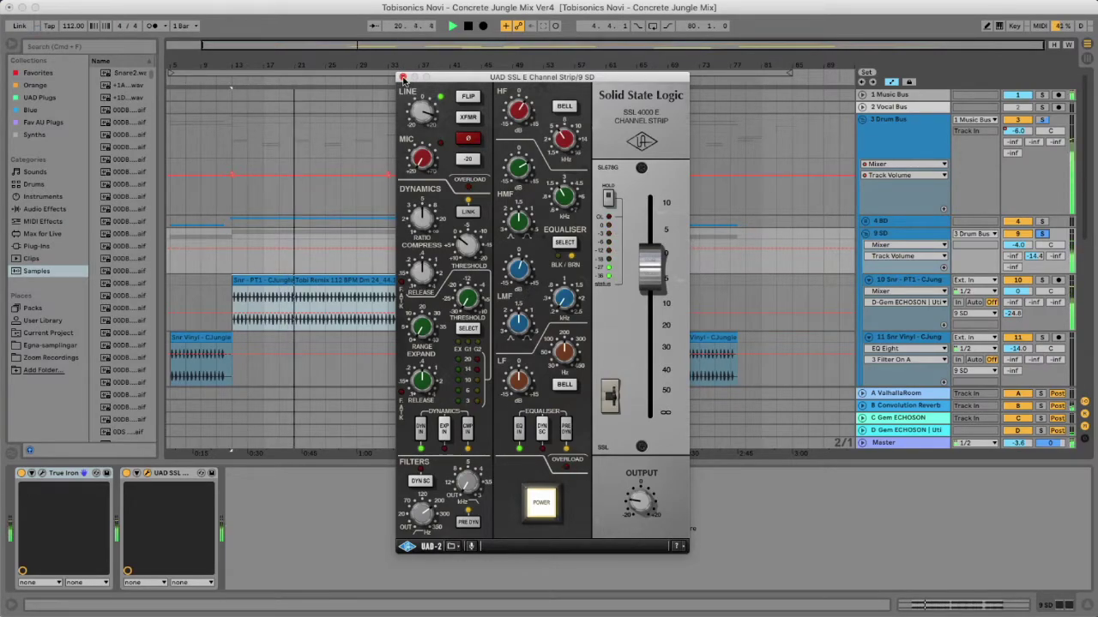
pyautogui.click(402, 78)
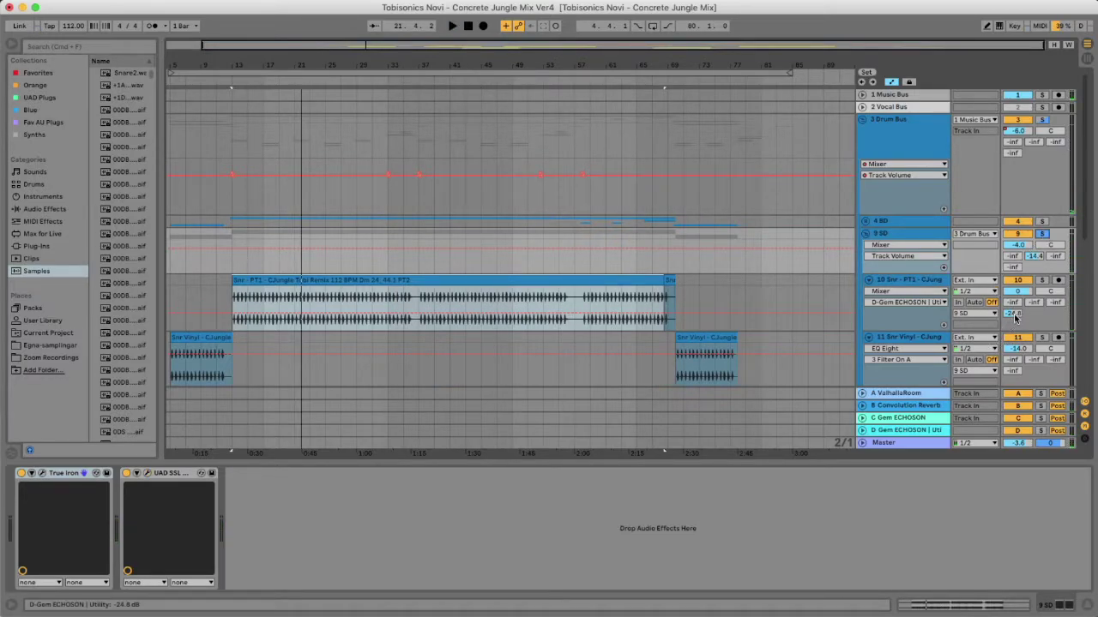
pyautogui.press('space')
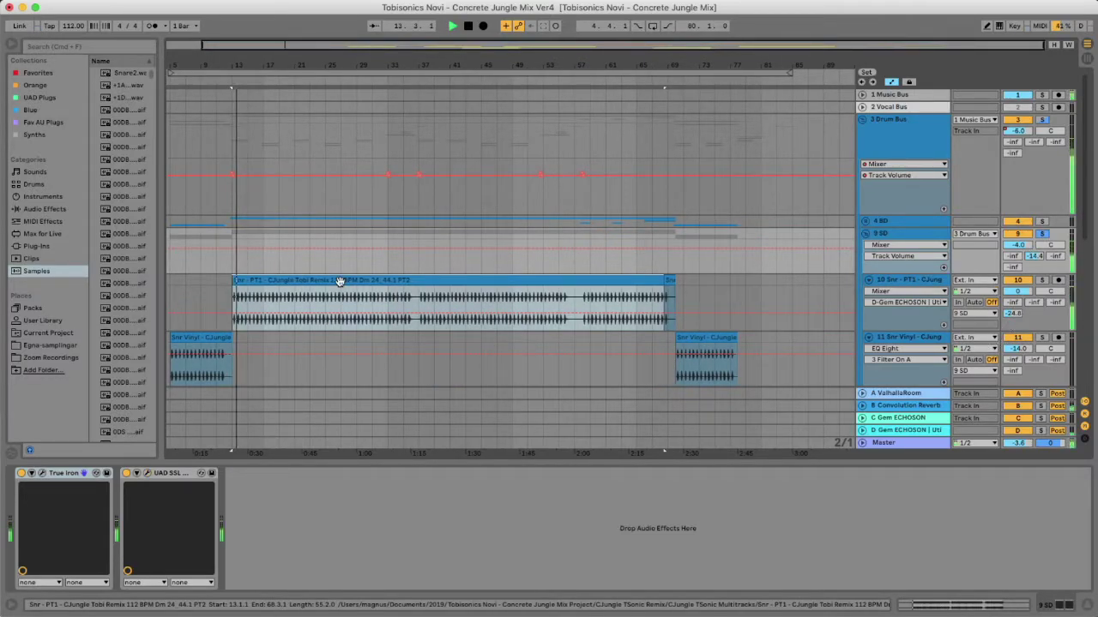
# Step: Expand the Claps and Perc groups, check the PC R PSEQ track's device chain, and collapse Perc again
pyautogui.scroll(-5, 728, 237)
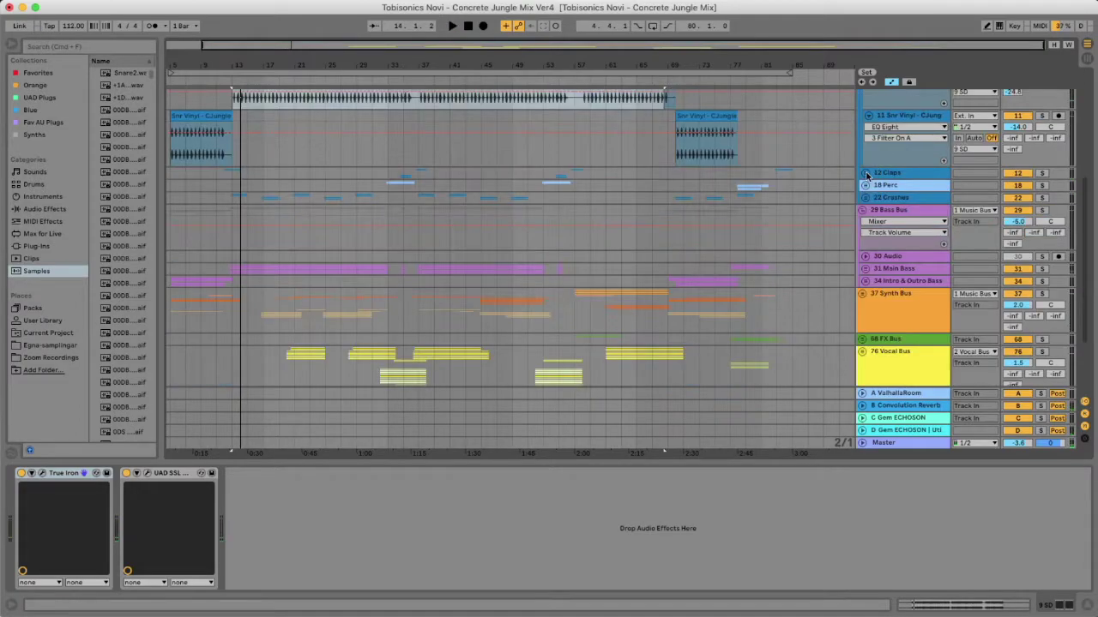
pyautogui.click(864, 175)
pyautogui.scroll(-3, 865, 225)
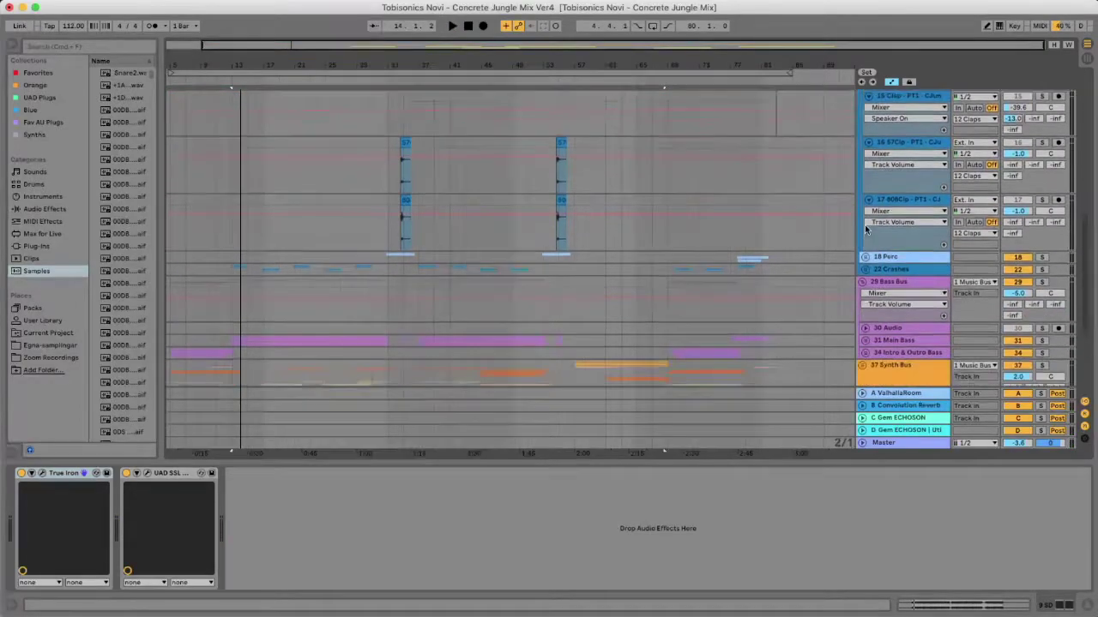
pyautogui.click(865, 254)
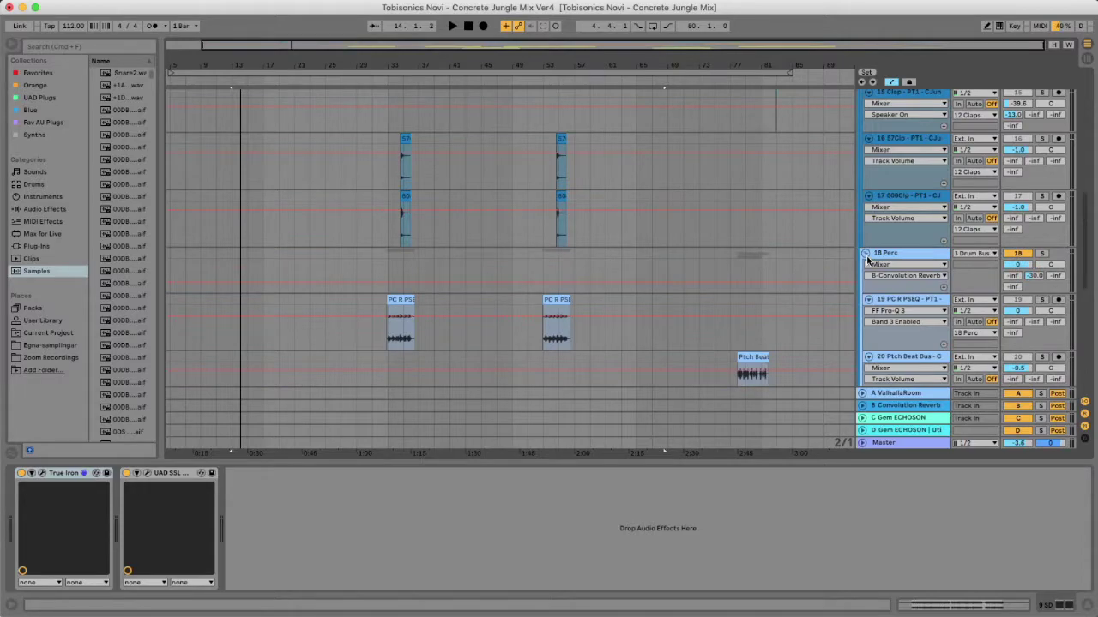
pyautogui.click(896, 300)
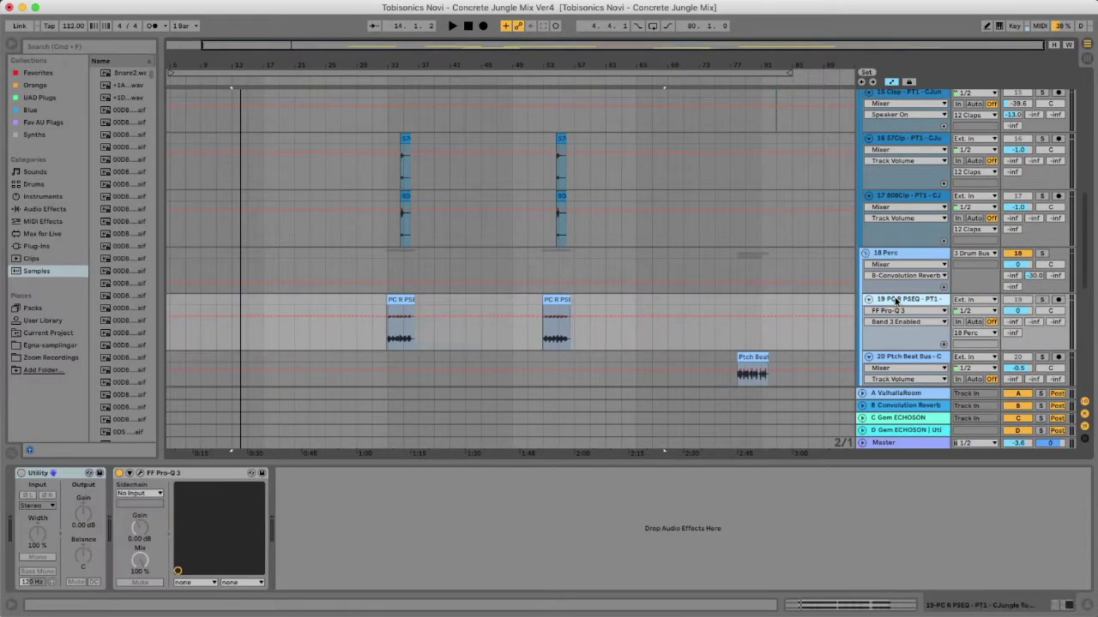
pyautogui.click(884, 254)
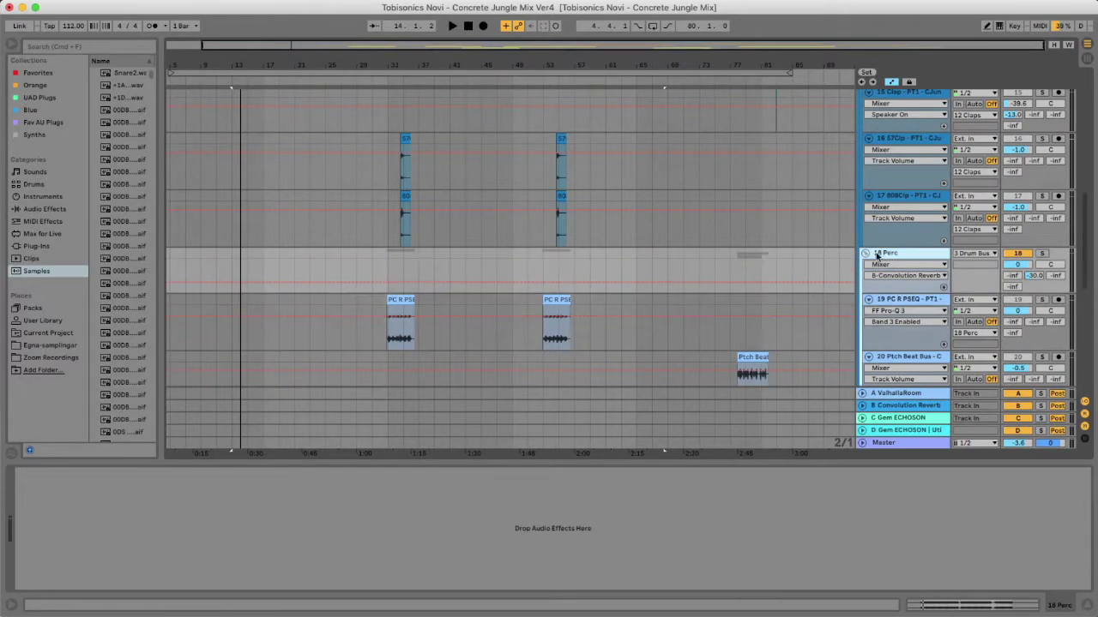
pyautogui.click(865, 254)
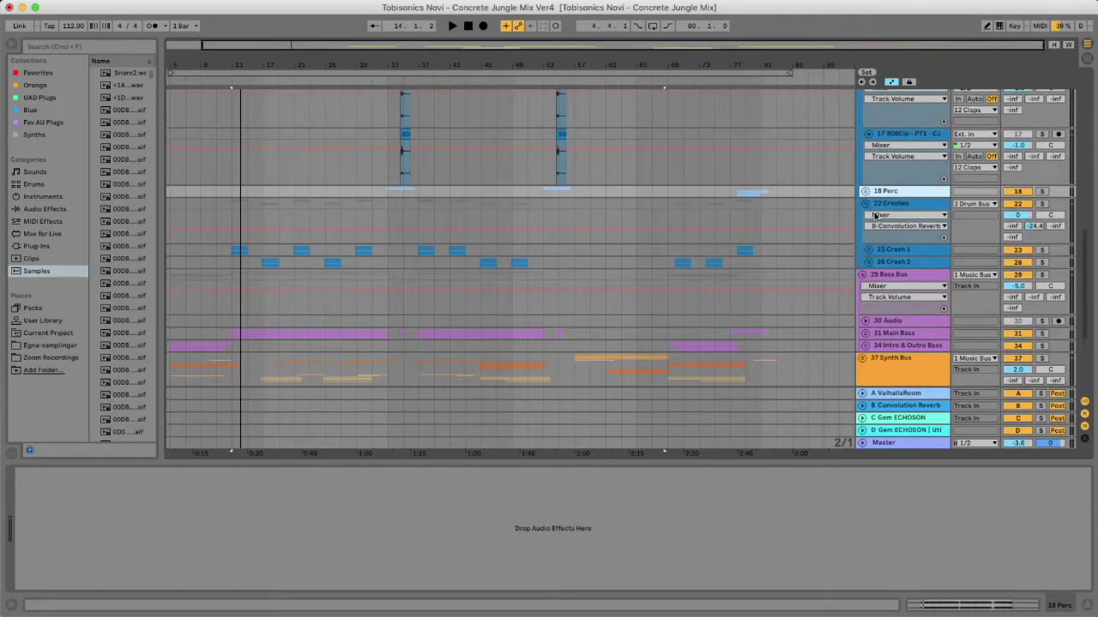
# Step: Zoom in on the last clip of the first Clap track, solo the Claps group, and play the clip
pyautogui.scroll(10, 594, 215)
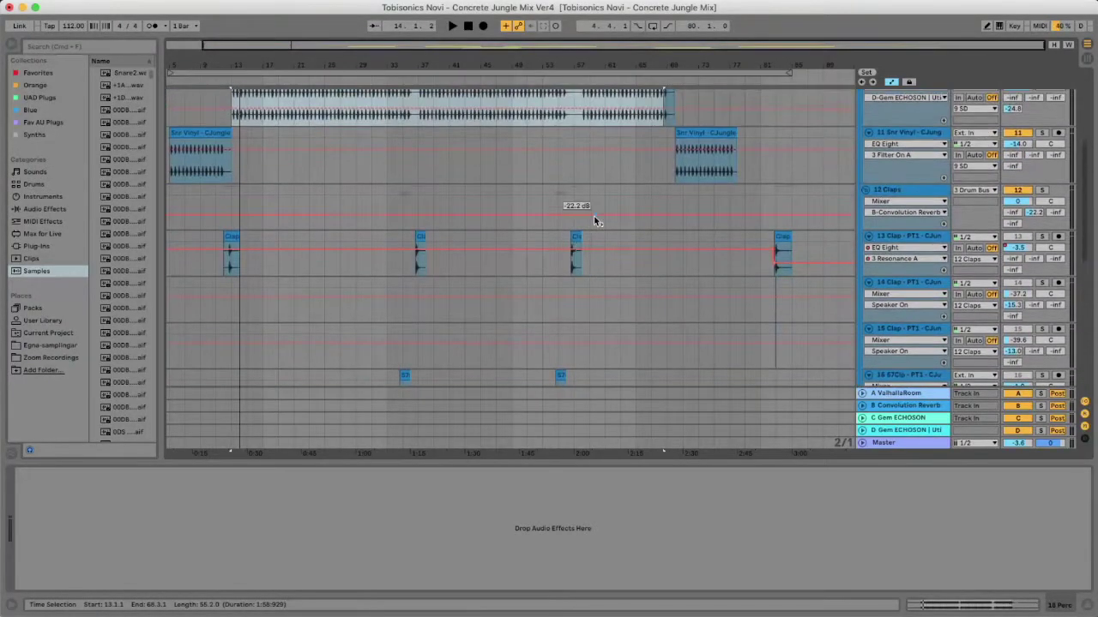
pyautogui.scroll(10, 629, 222)
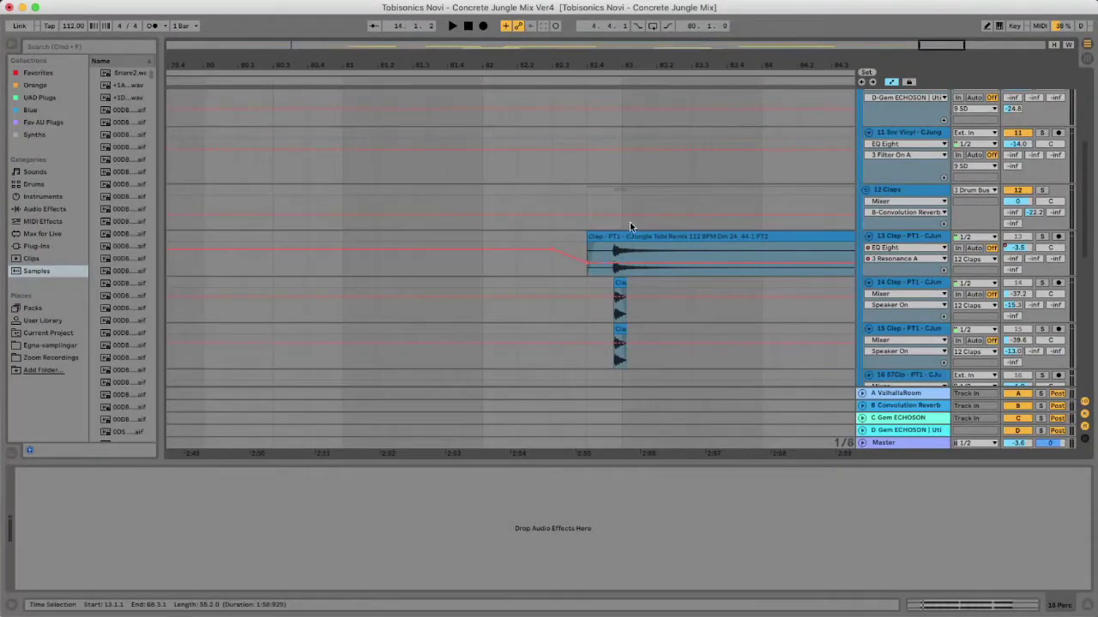
pyautogui.click(752, 273)
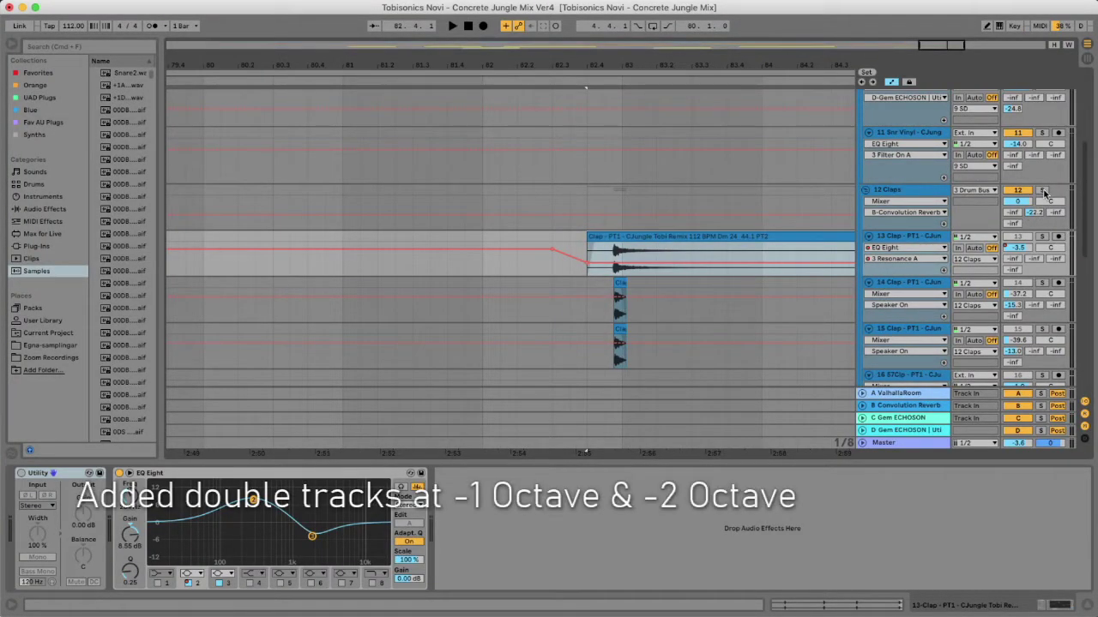
pyautogui.press('space')
pyautogui.press('space')
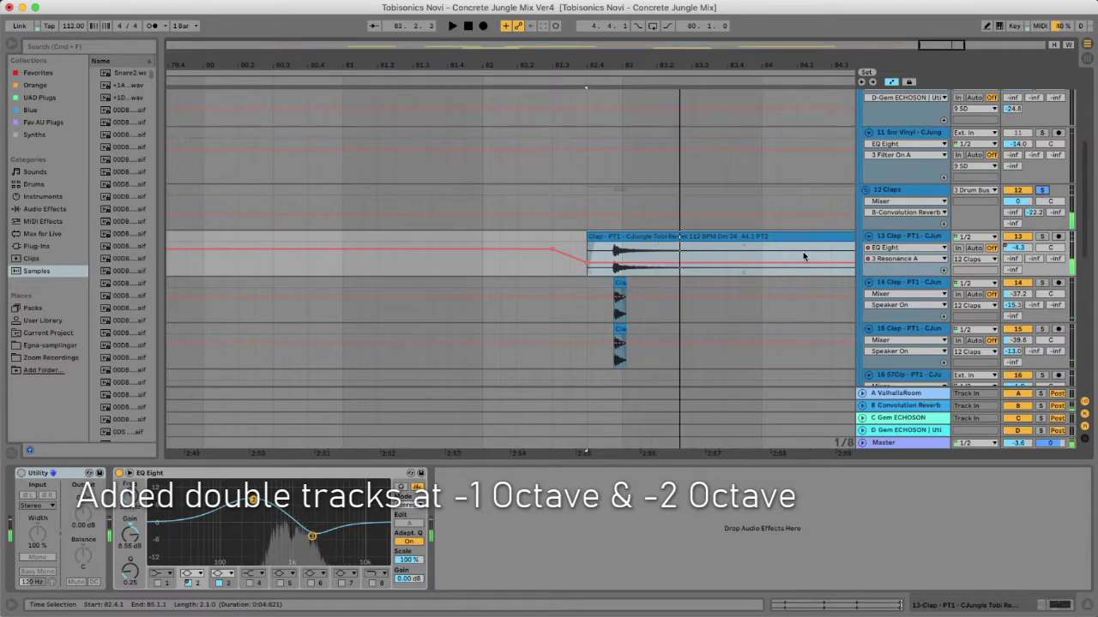
# Step: Solo Clap tracks 14 and 15 and open their short doubled clips to examine the transposition
pyautogui.click(1043, 283)
pyautogui.keyDown('super'); pyautogui.click(1043, 329); pyautogui.keyUp('super')
pyautogui.click(896, 284)
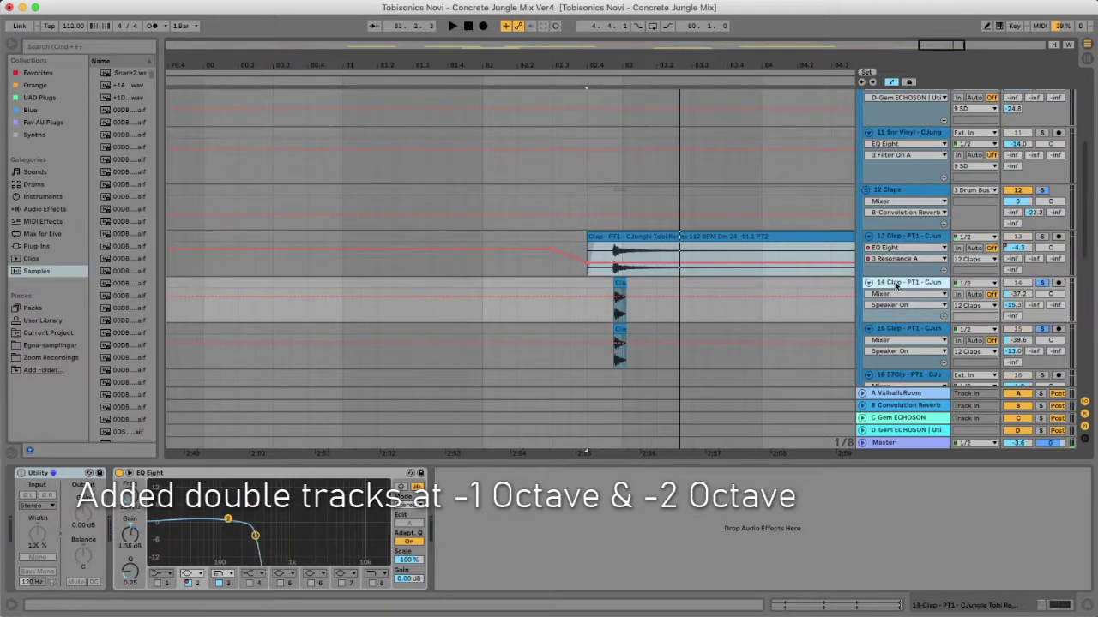
pyautogui.doubleClick(622, 290)
pyautogui.scroll(-2, 583, 283)
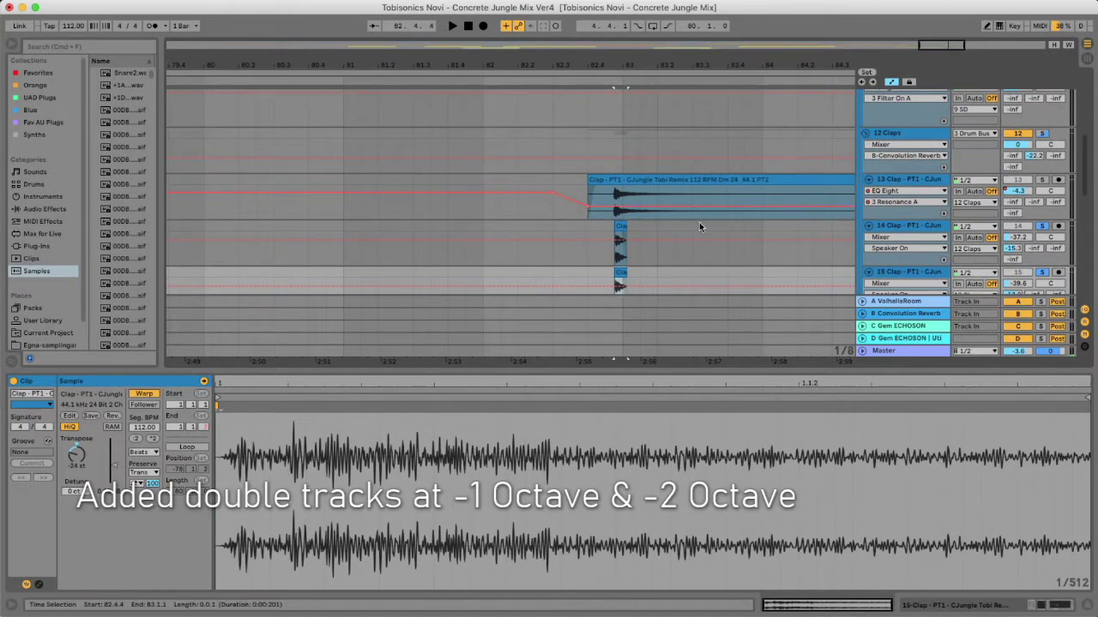
# Step: Play the doubled claps, compare them with the original Clap track, and return to the collapsed drum group overview
pyautogui.press('space')
pyautogui.click(1044, 181)
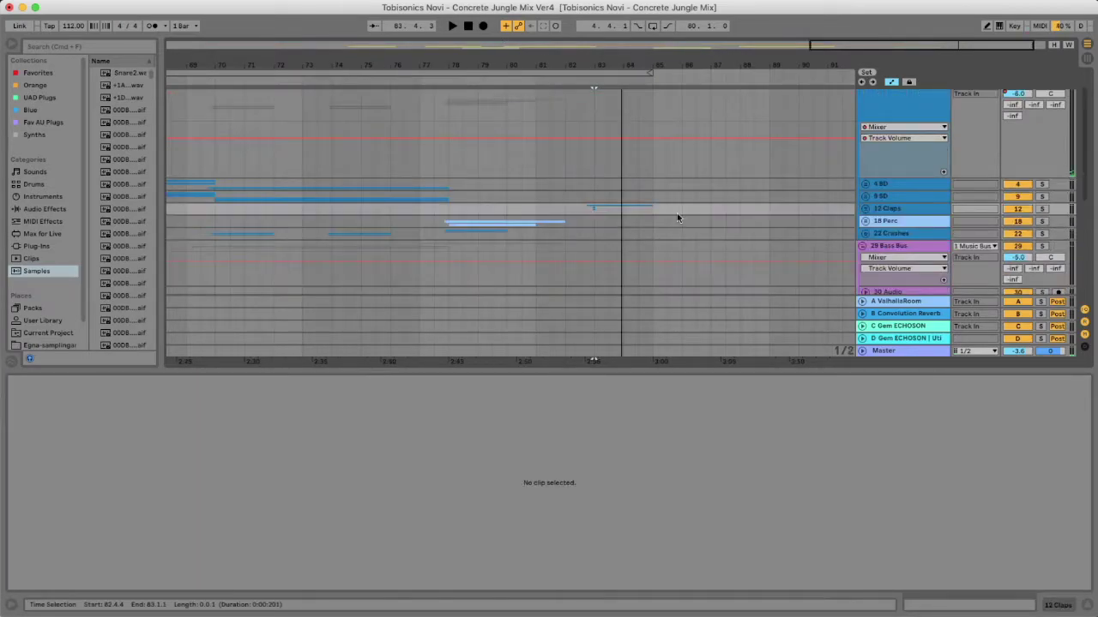
pyautogui.scroll(2, 677, 212)
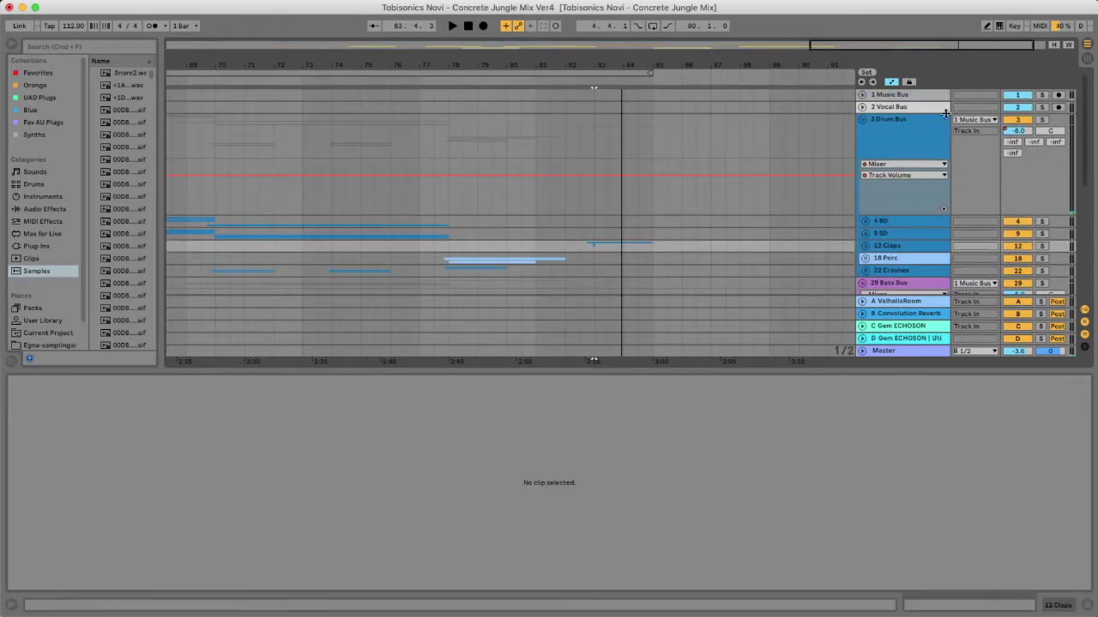
# Step: Place the playback start at bar 13, open the Drum Bus device chain, and play the soloed Drum Bus
pyautogui.press('-')
pyautogui.press('-')
pyautogui.click(245, 195)
pyautogui.click(909, 137)
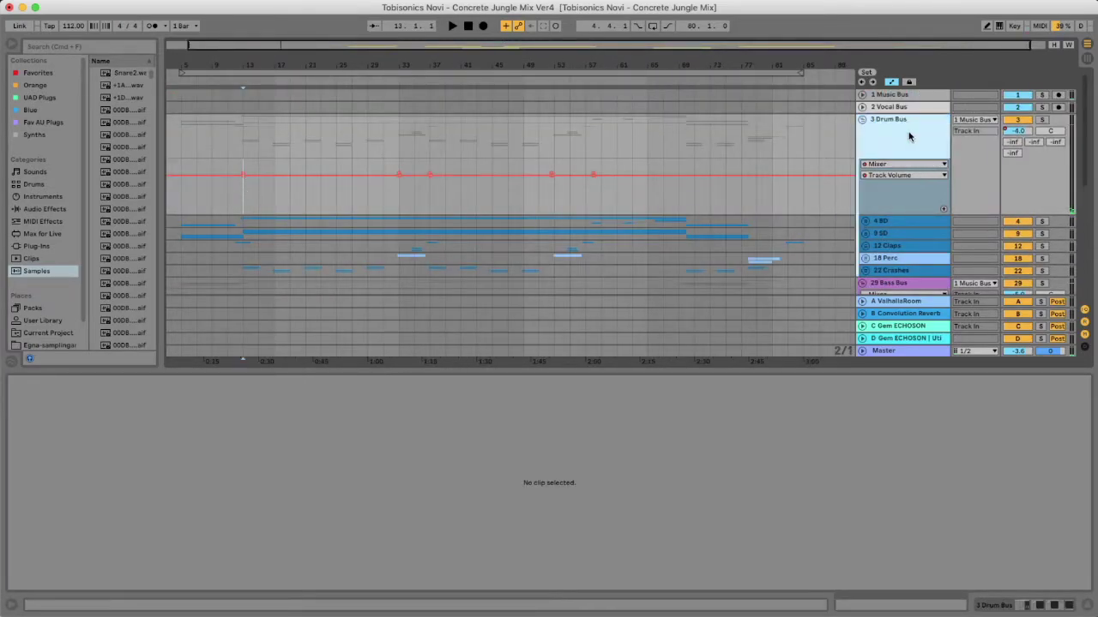
pyautogui.doubleClick(909, 138)
pyautogui.press('space')
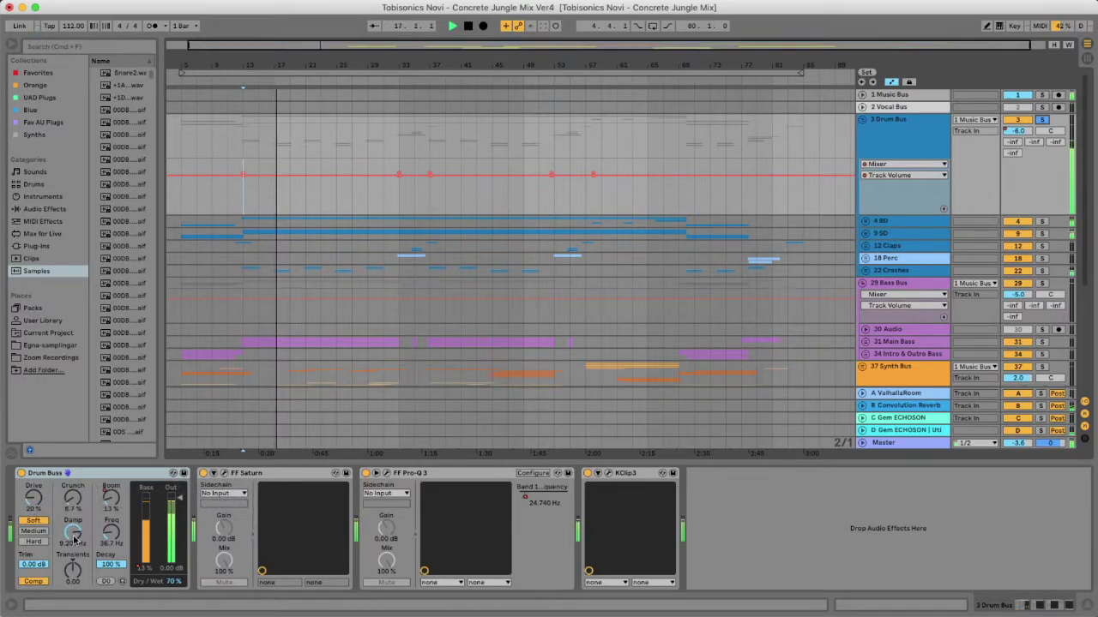
# Step: Show the Boom amount automation of the Drum Buss device during playback, and check FF Saturn in the chain
pyautogui.click(108, 496)
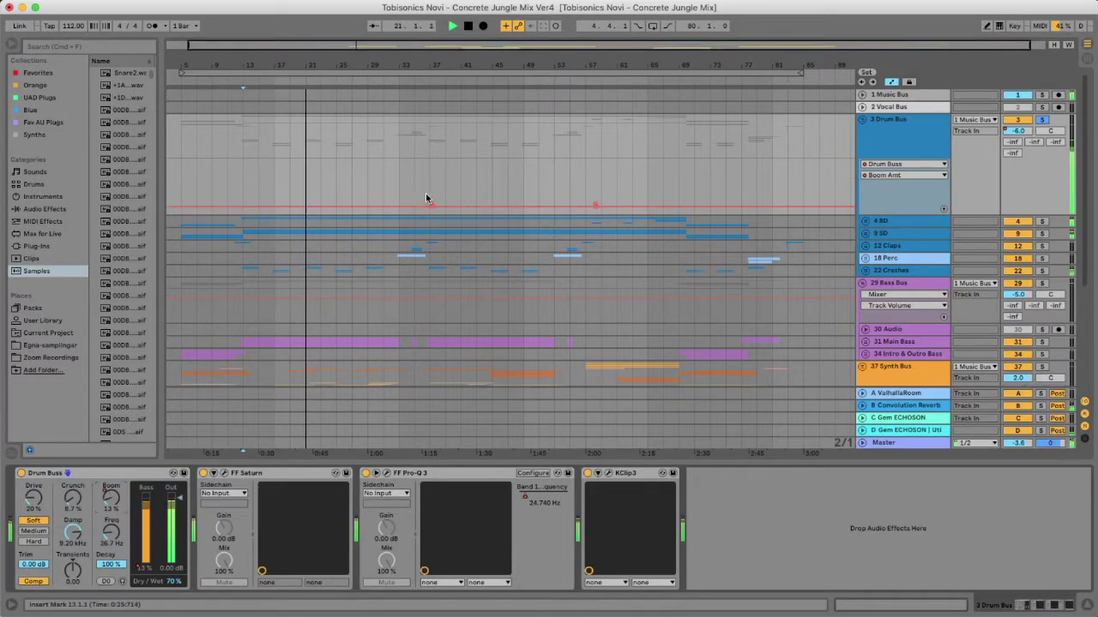
pyautogui.moveTo(431, 67); pyautogui.dragTo(433, 130)
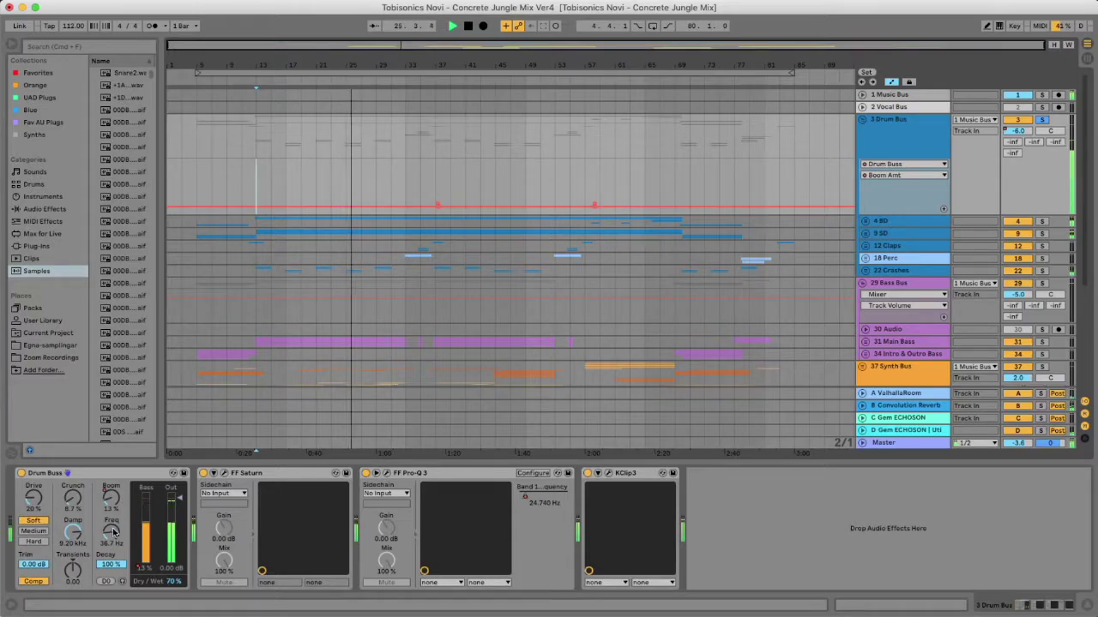
pyautogui.click(214, 472)
pyautogui.press('space')
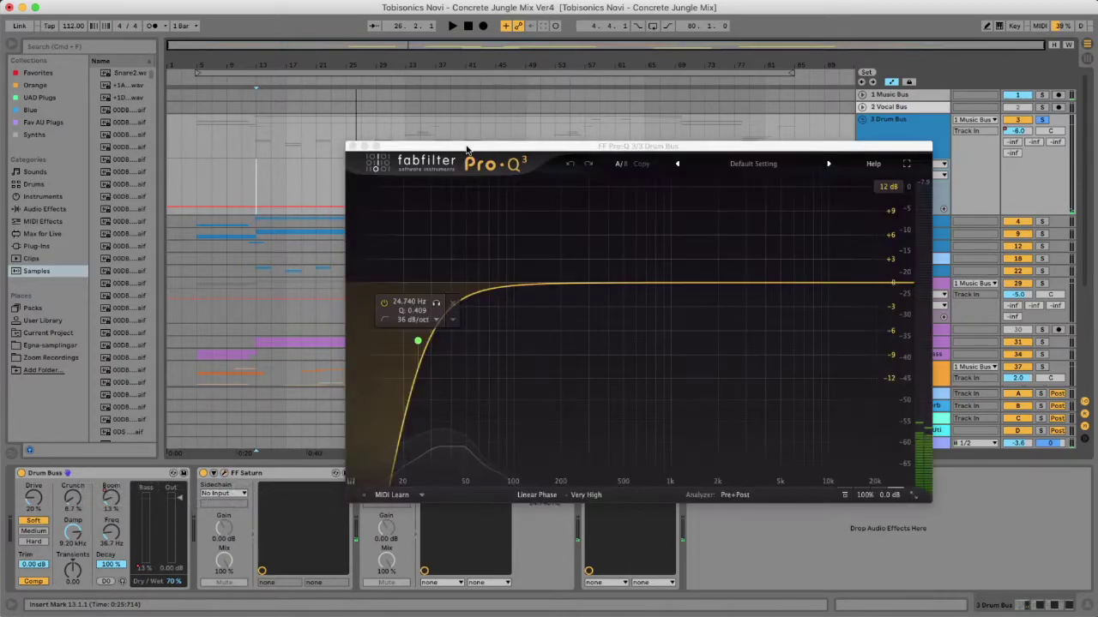
# Step: Compare the Drum Bus with and without the FF Pro-Q 3 low cut by bypassing and re-enabling the band during playback
pyautogui.moveTo(466, 148); pyautogui.dragTo(413, 145)
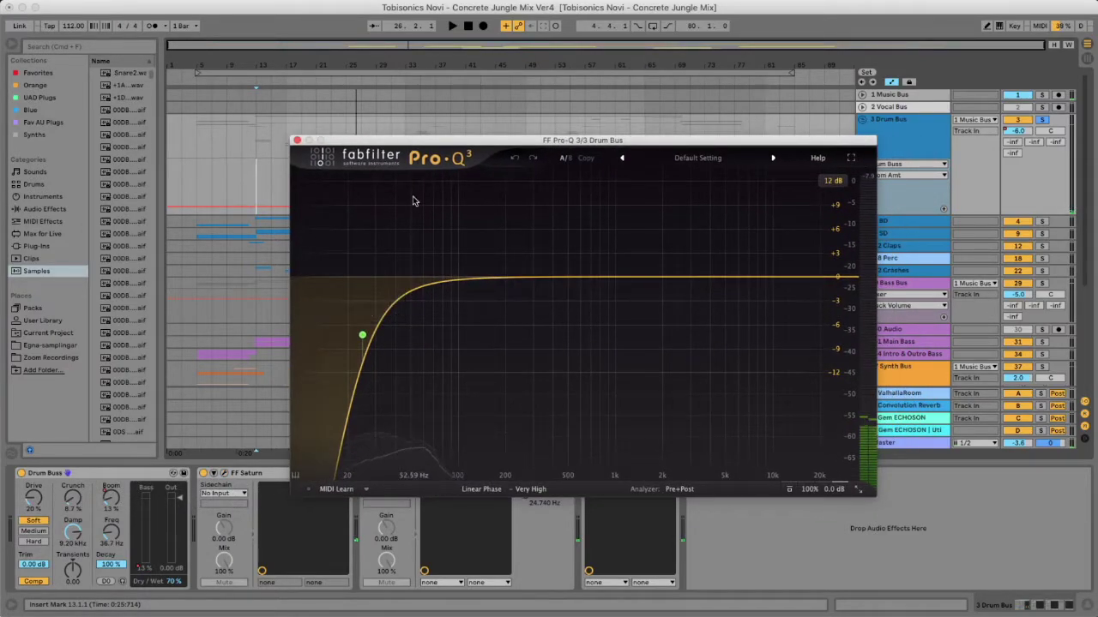
pyautogui.moveTo(359, 374)
pyautogui.press('space')
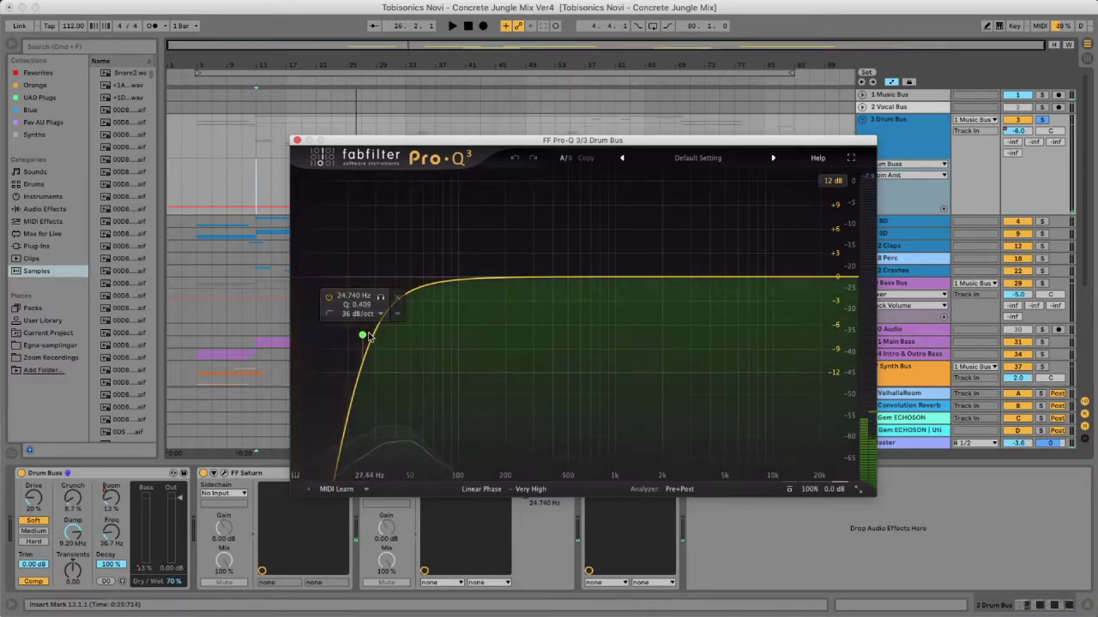
pyautogui.click(361, 334)
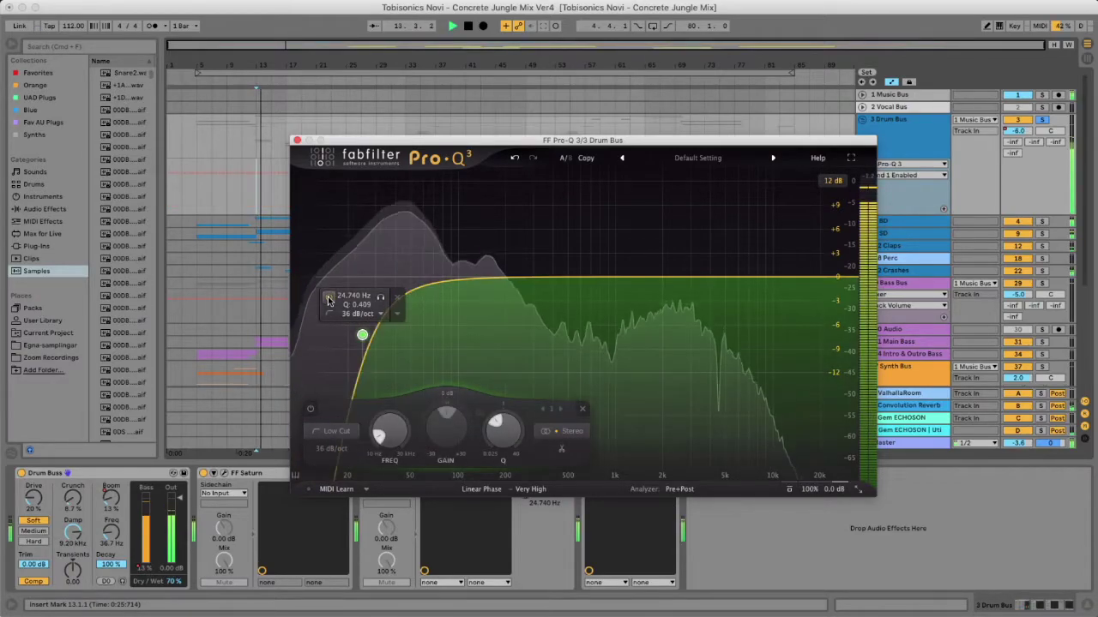
pyautogui.click(328, 298)
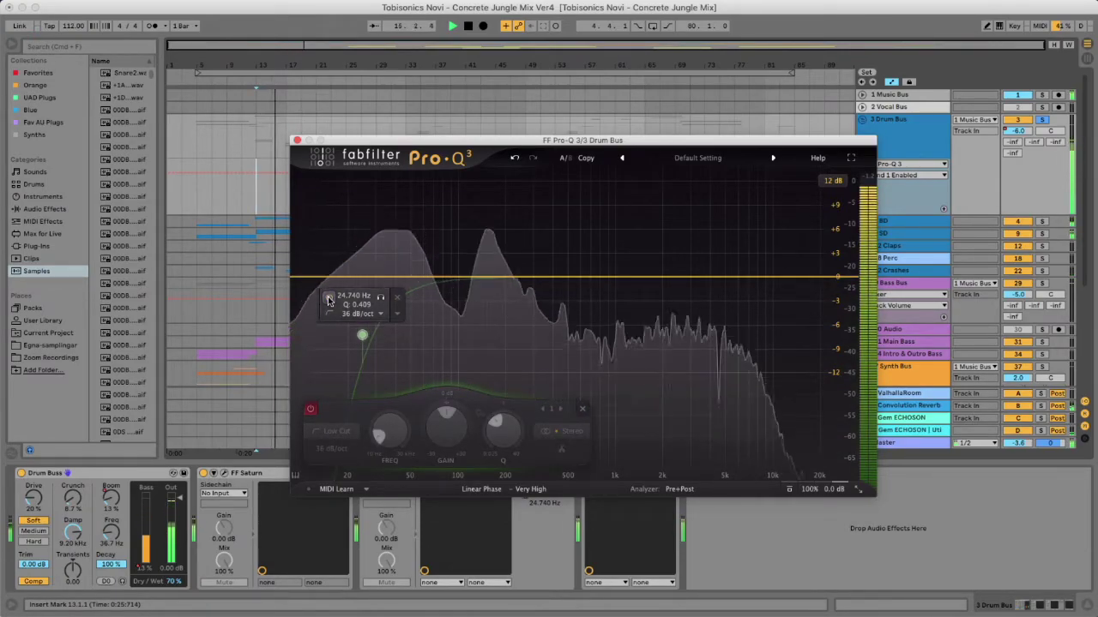
pyautogui.click(329, 298)
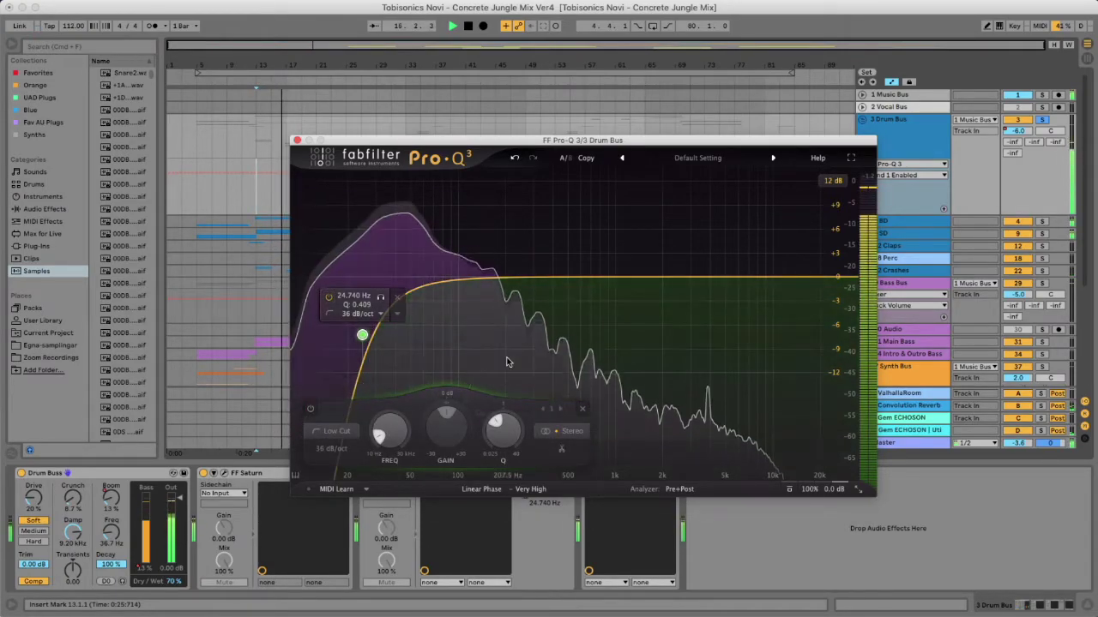
pyautogui.click(296, 140)
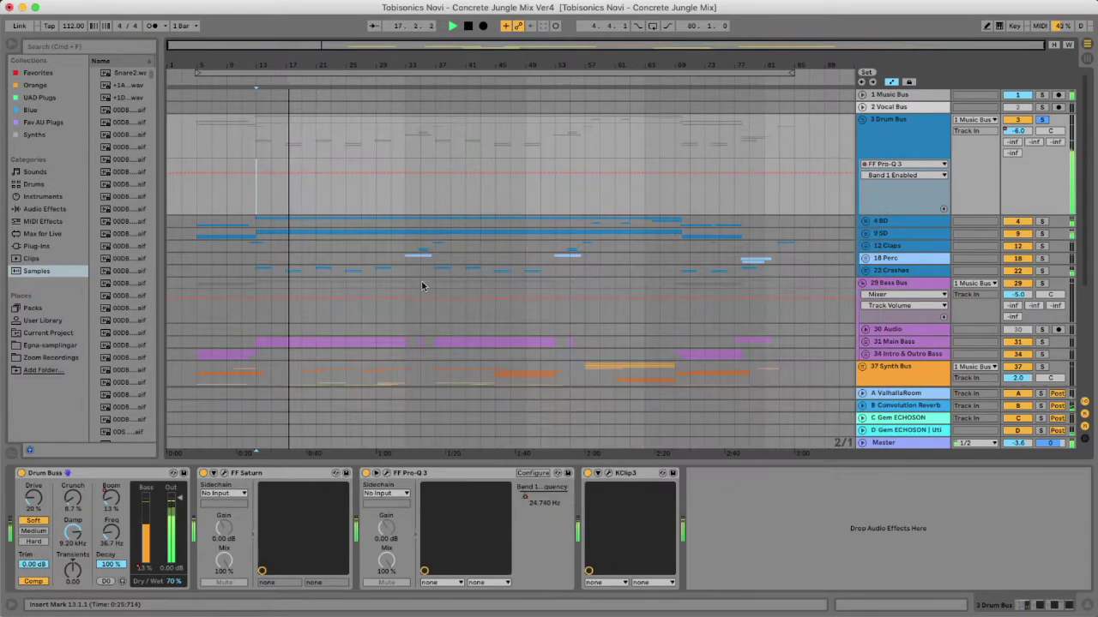
# Step: Inspect the KClip3 clipper settings on the Drum Bus during playback, and close the plug-in window
pyautogui.click(609, 475)
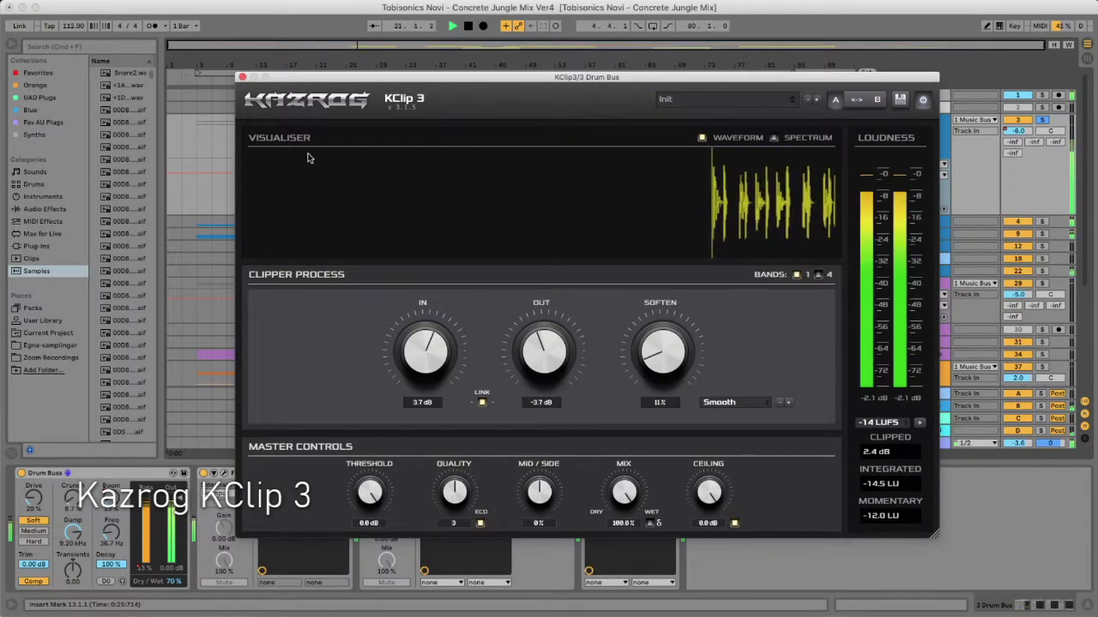
pyautogui.click(242, 78)
pyautogui.press('space')
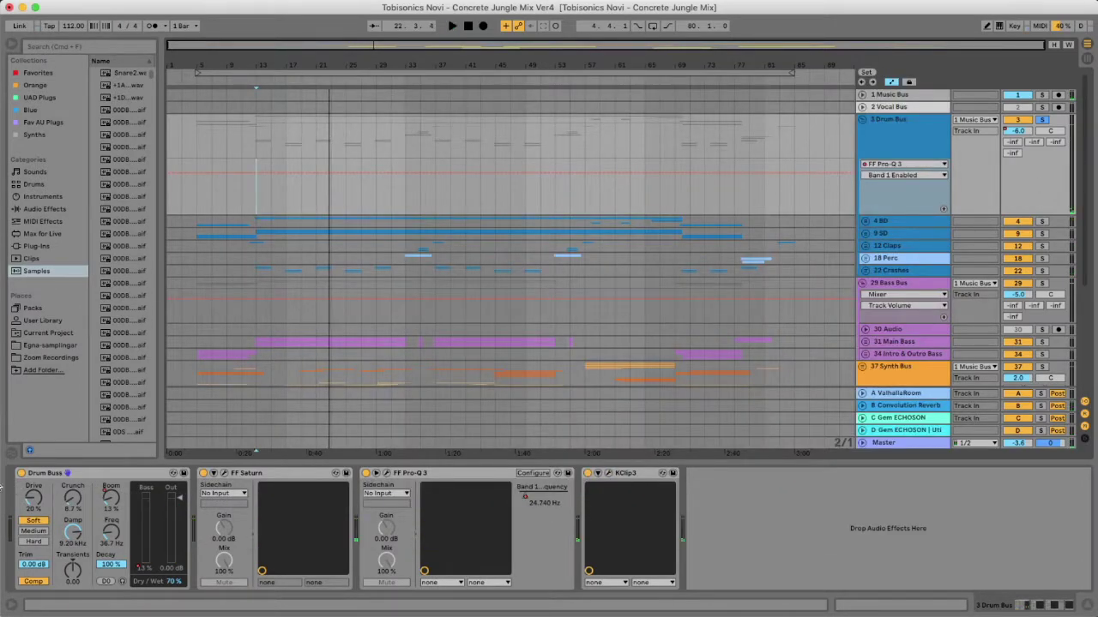
# Step: Bypass Drum Buss, FF Saturn, FF Pro-Q 3 and KClip3, and play the dry Drum Bus
pyautogui.click(22, 474)
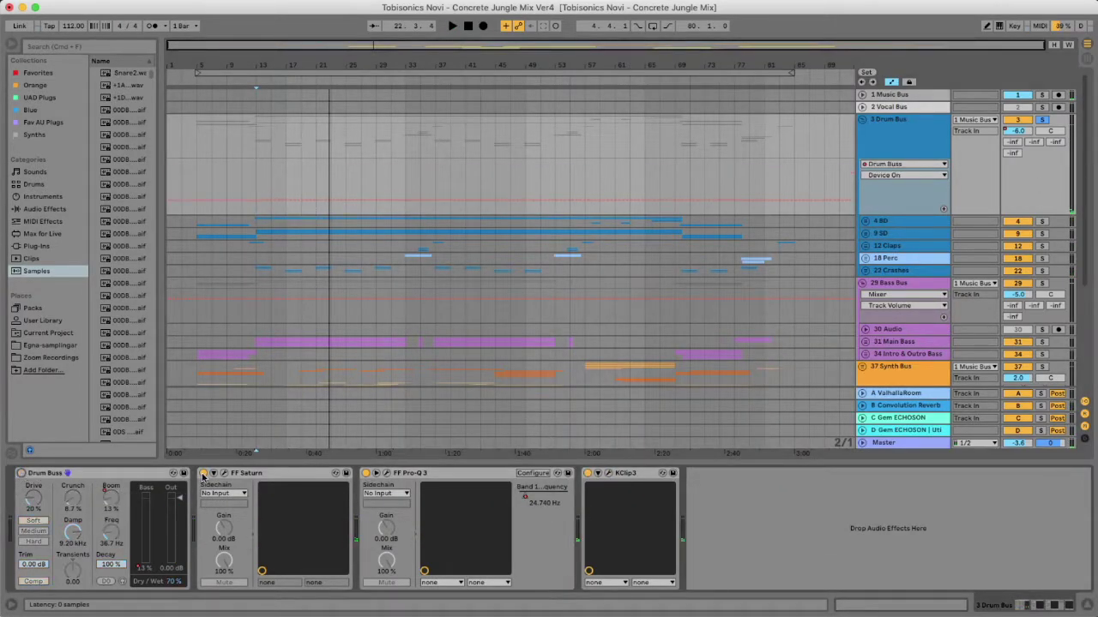
pyautogui.click(365, 473)
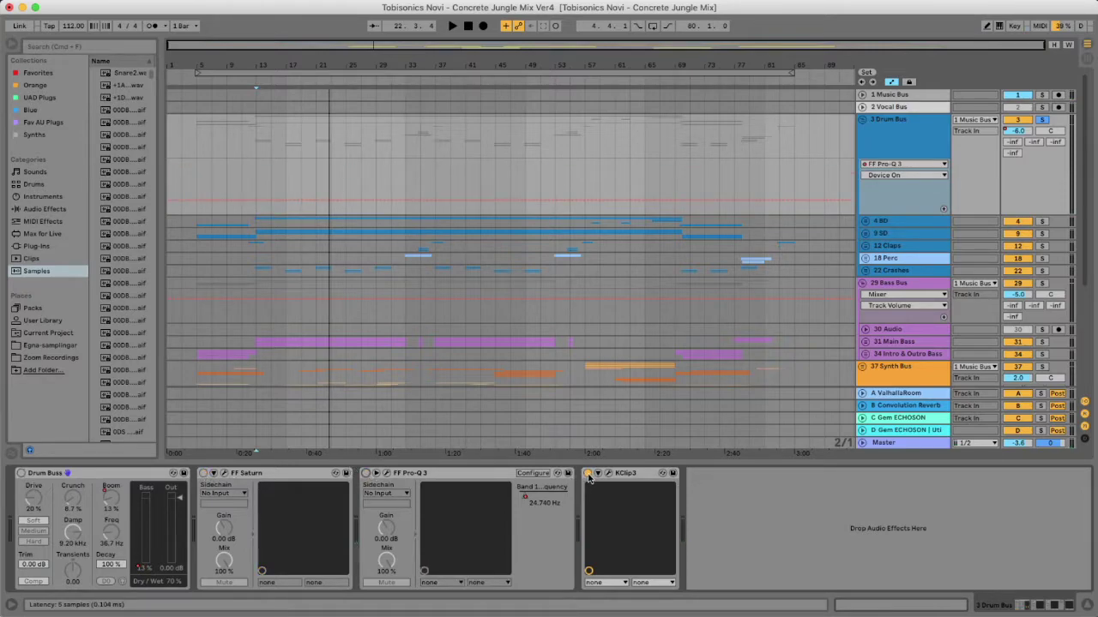
pyautogui.press('space')
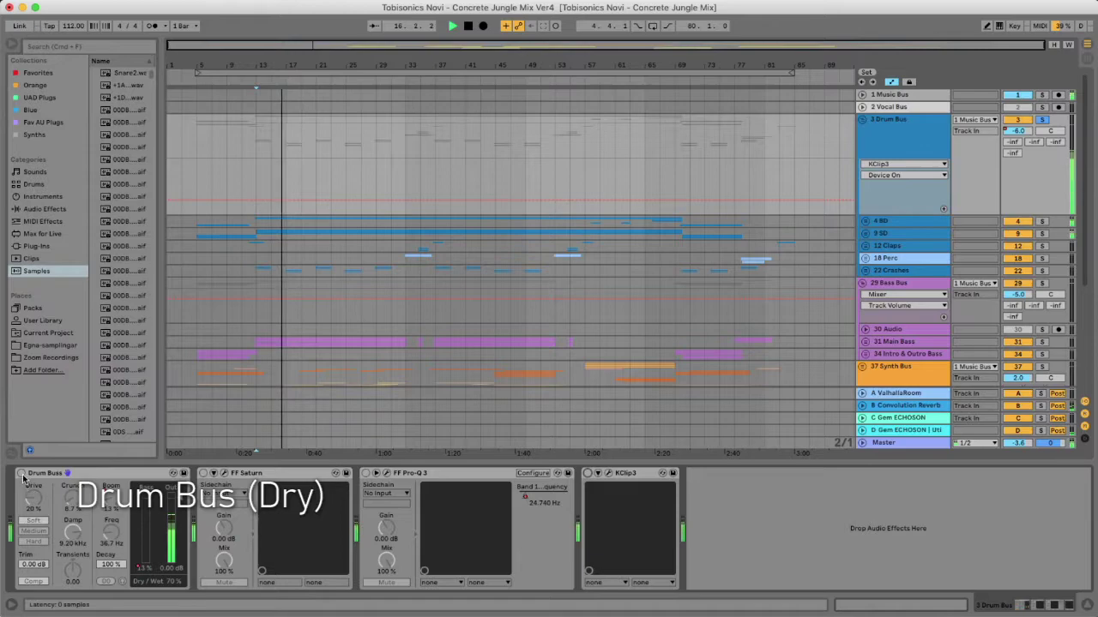
# Step: Re-enable KClip3, FF Pro-Q 3, FF Saturn and Drum Buss during playback, and audition the automated downbeats from bar 32
pyautogui.click(587, 474)
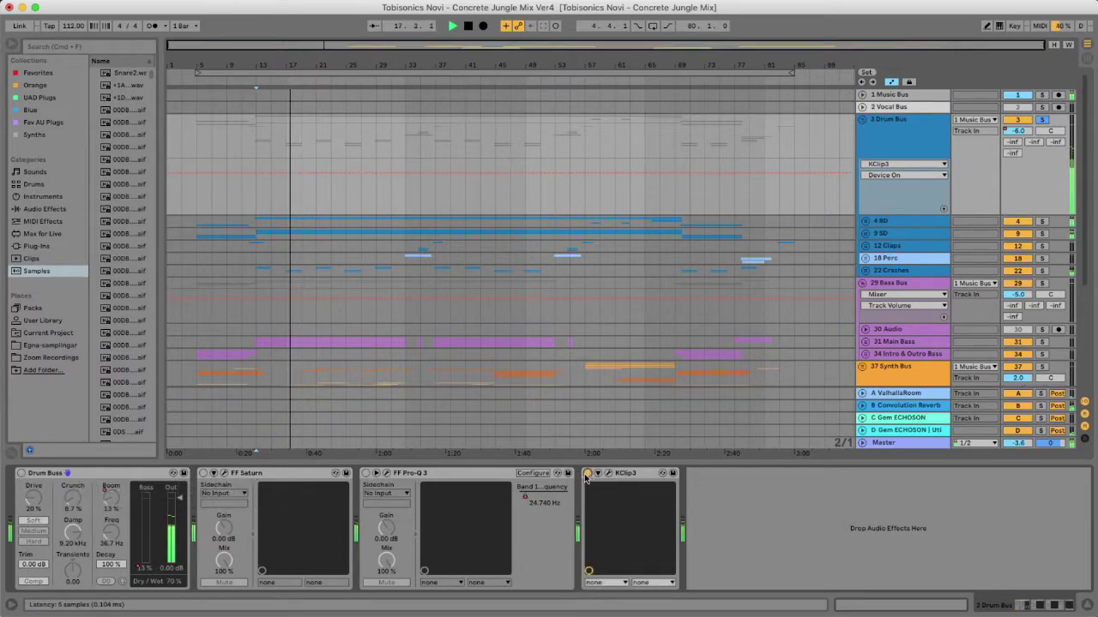
pyautogui.click(367, 473)
pyautogui.click(203, 473)
pyautogui.click(203, 473)
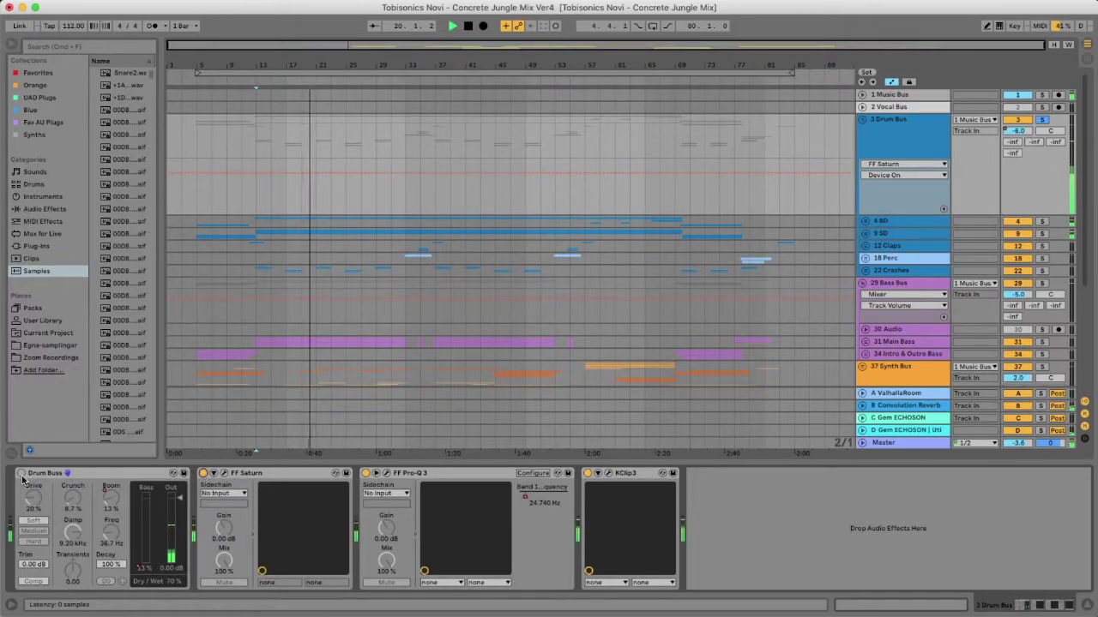
pyautogui.click(23, 477)
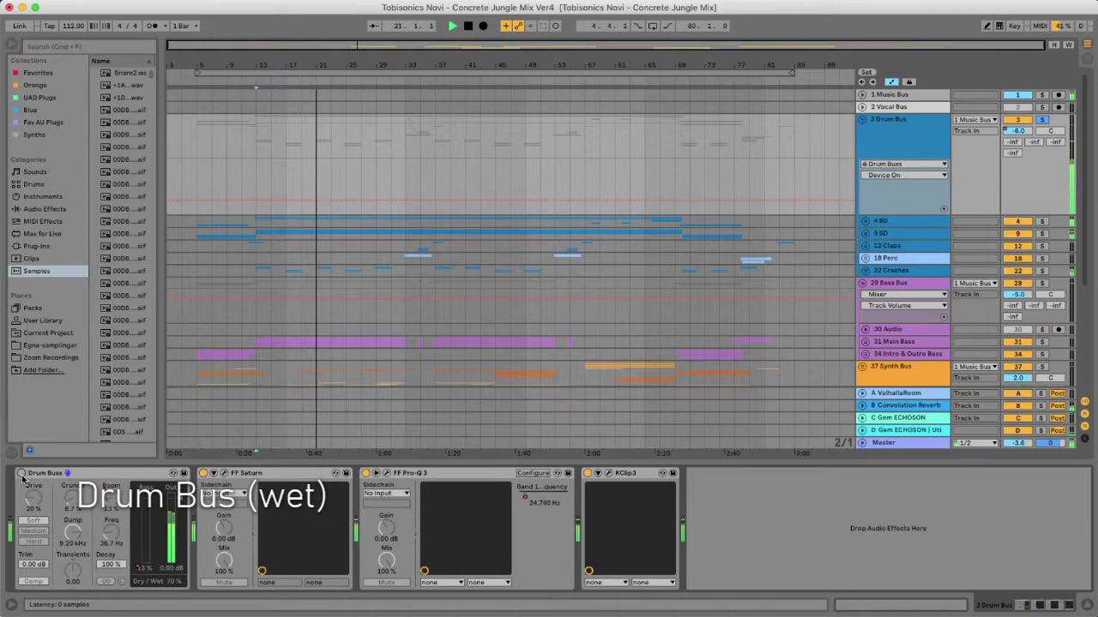
pyautogui.click(21, 475)
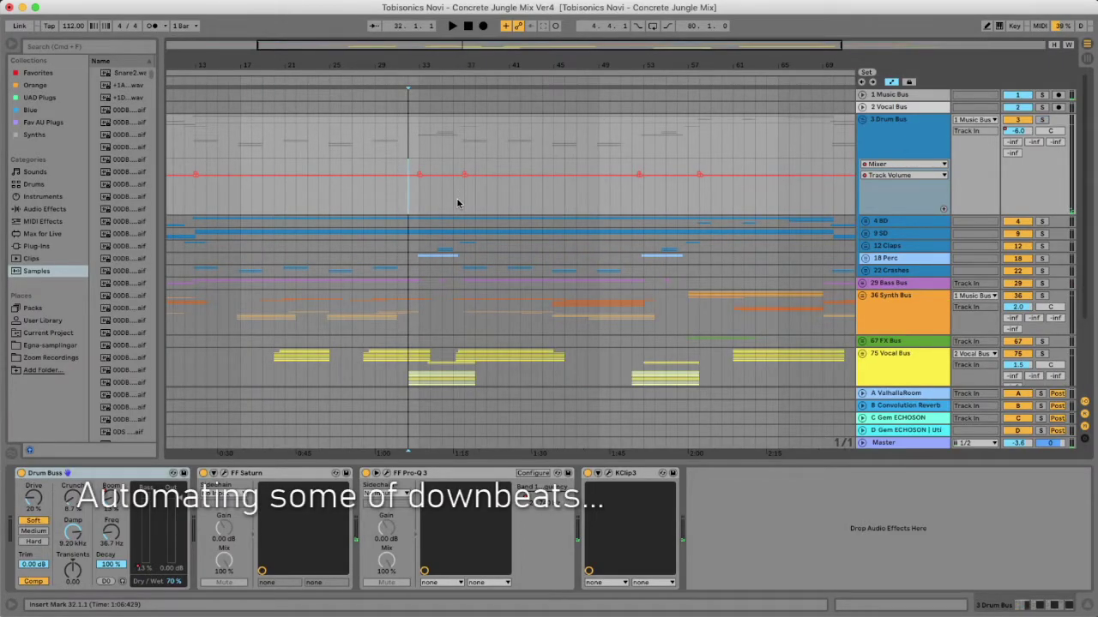
pyautogui.press('space')
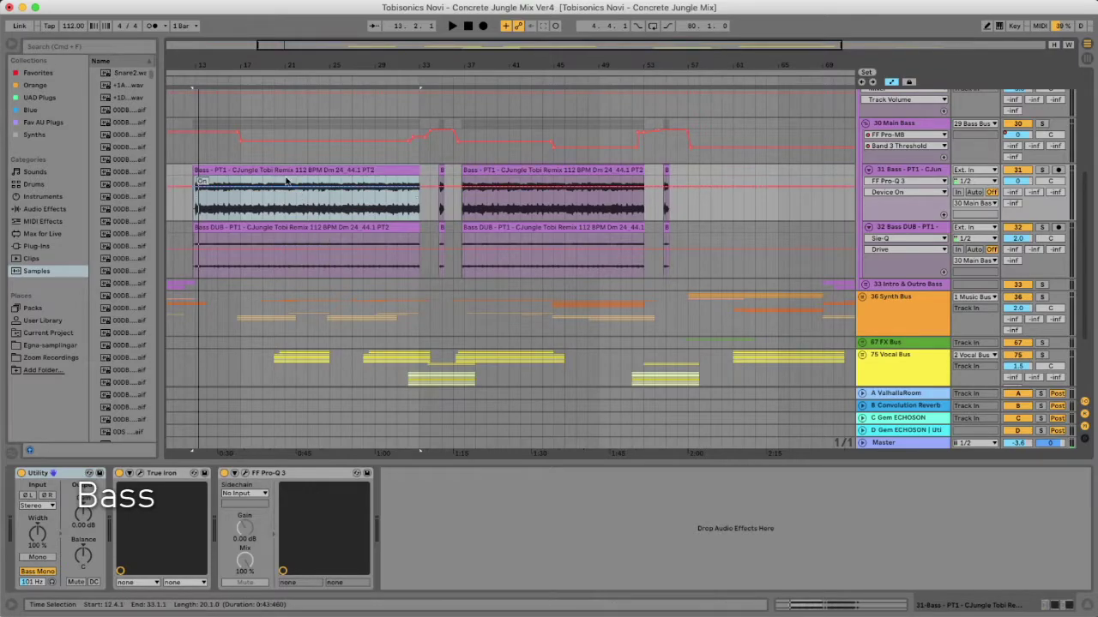
# Step: Solo and play the main Bass track, comparing it with the Bass DUB track below it
pyautogui.click(1042, 170)
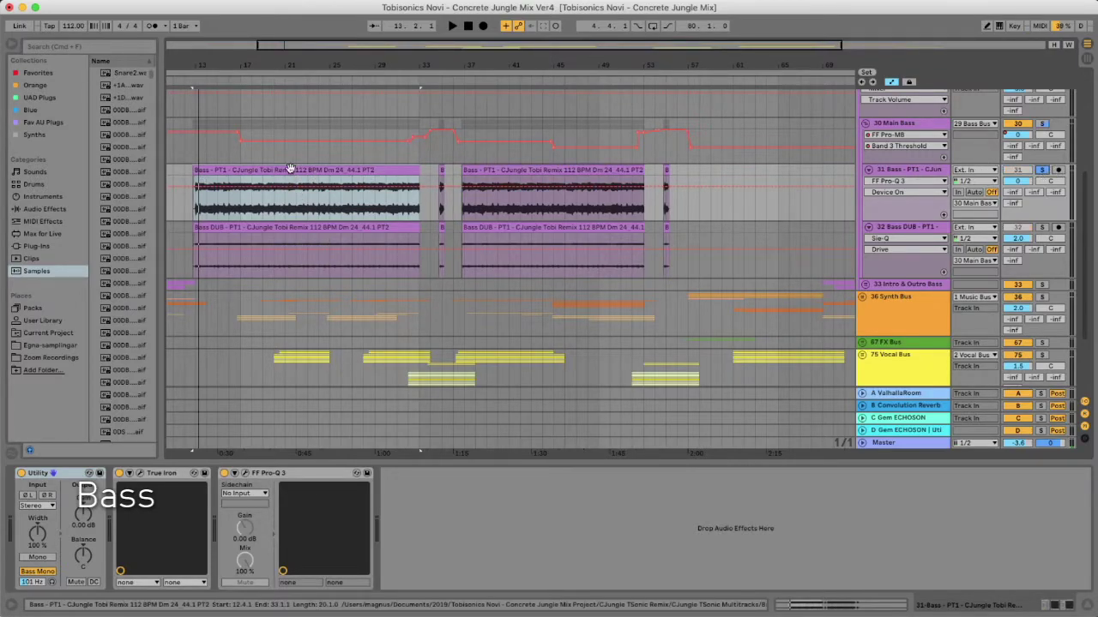
pyautogui.press('space')
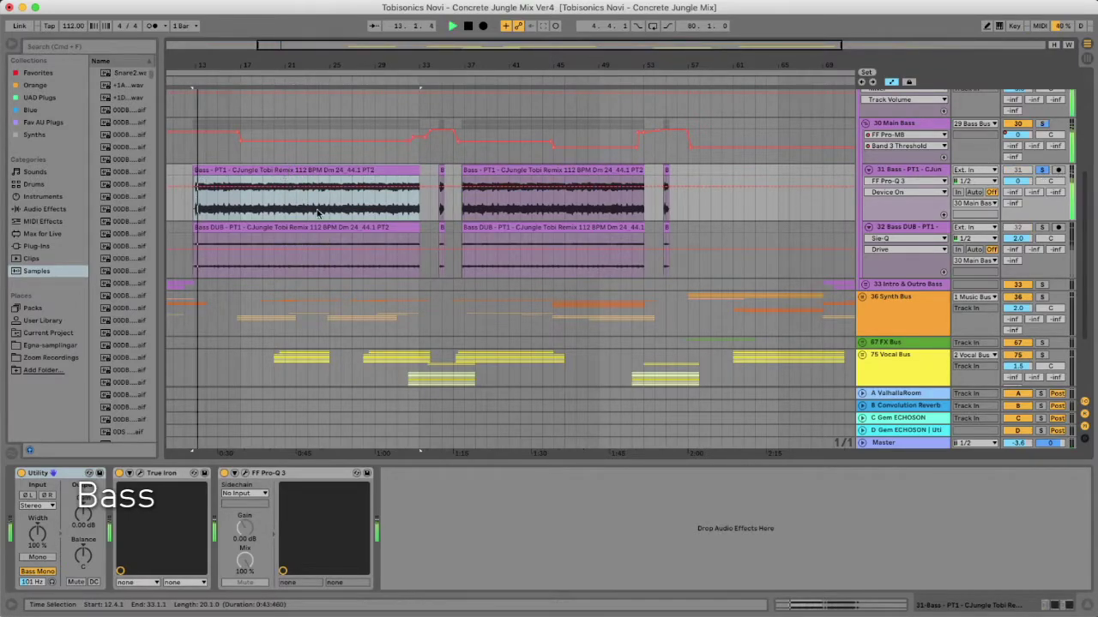
pyautogui.click(1041, 228)
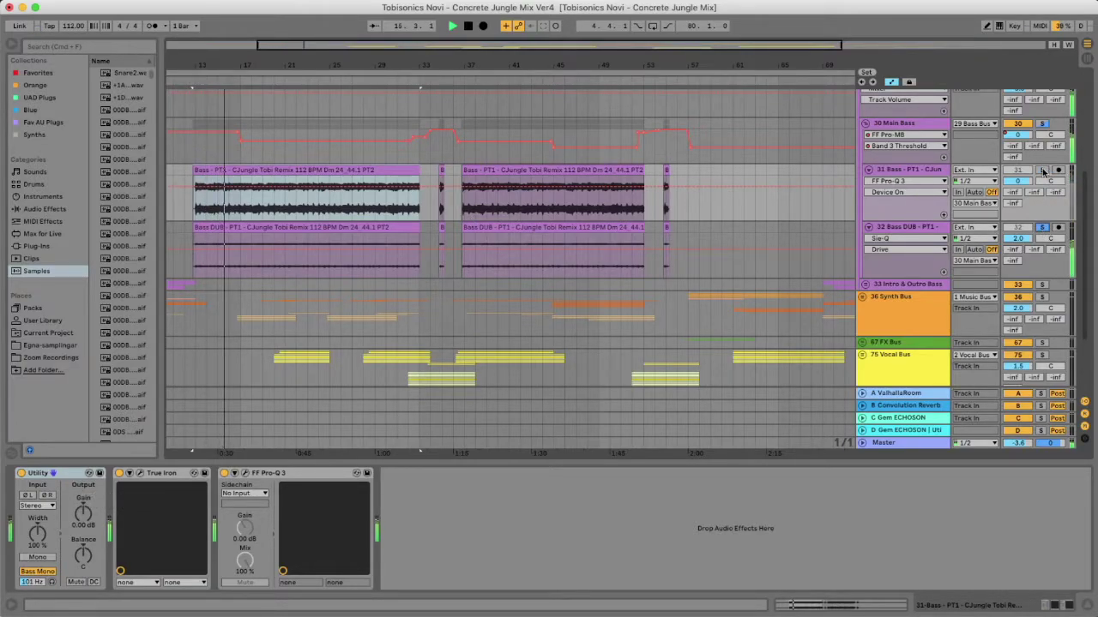
pyautogui.click(1042, 171)
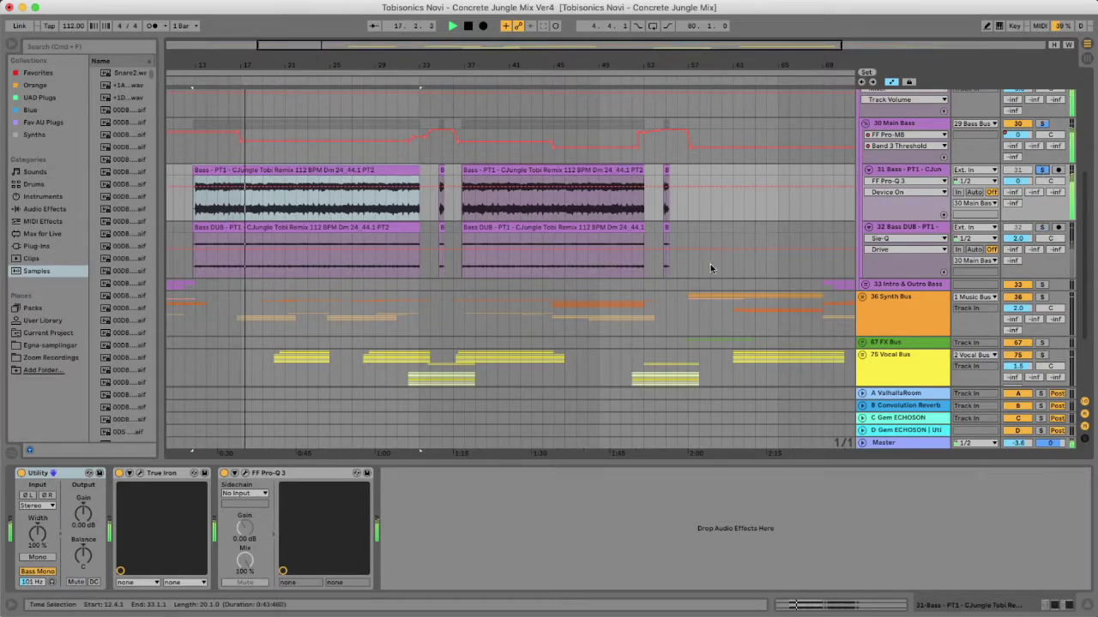
# Step: Examine the Utility bass mono setting and the True Iron saturation on the main Bass track
pyautogui.click(38, 579)
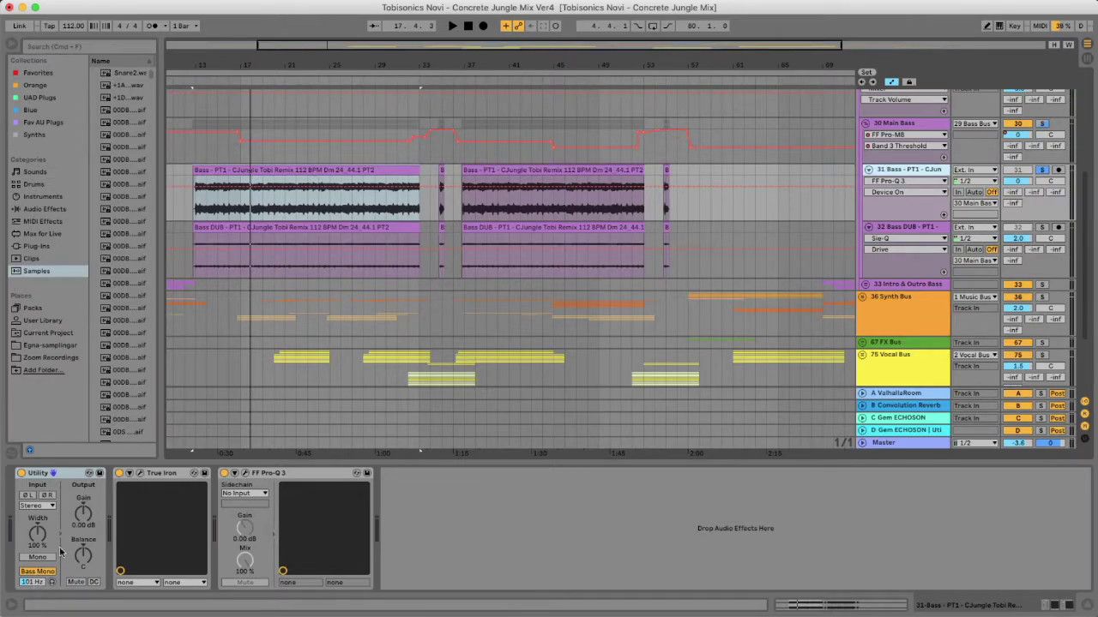
pyautogui.press('super+alt+p')
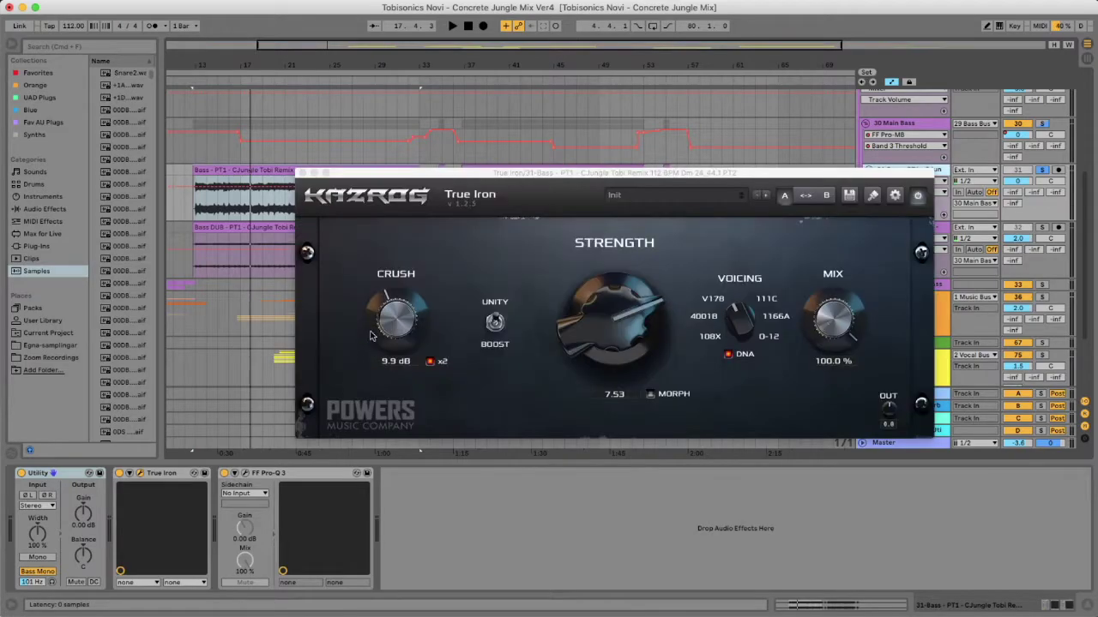
pyautogui.click(302, 174)
# Step: Play the main Bass track with its FF Pro-Q 3 curve open to examine the EQ bands
pyautogui.click(245, 475)
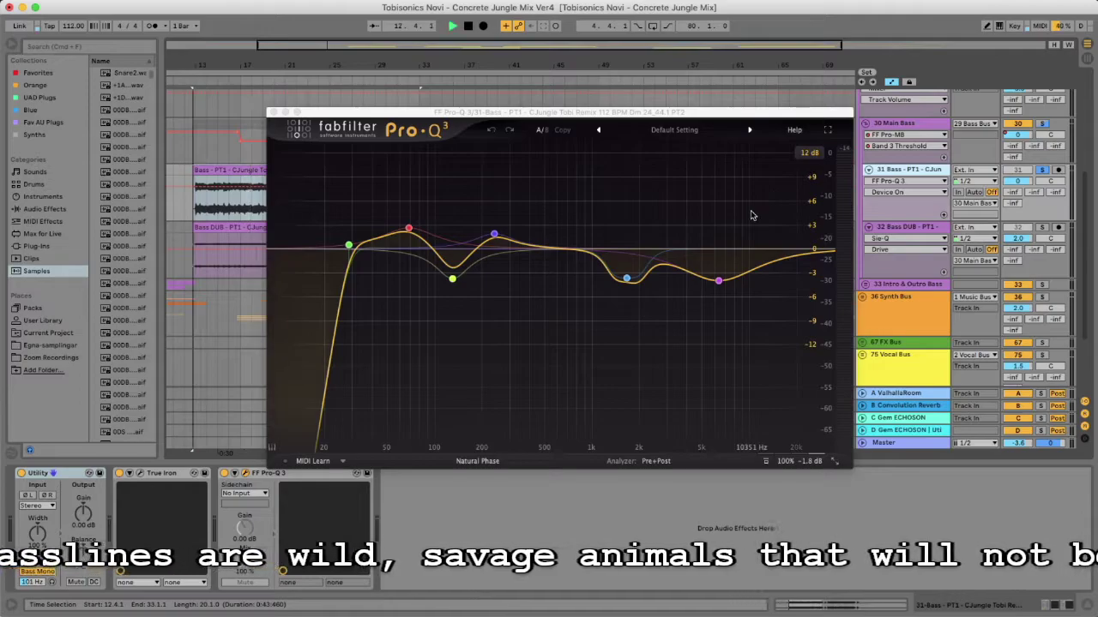
pyautogui.press('space')
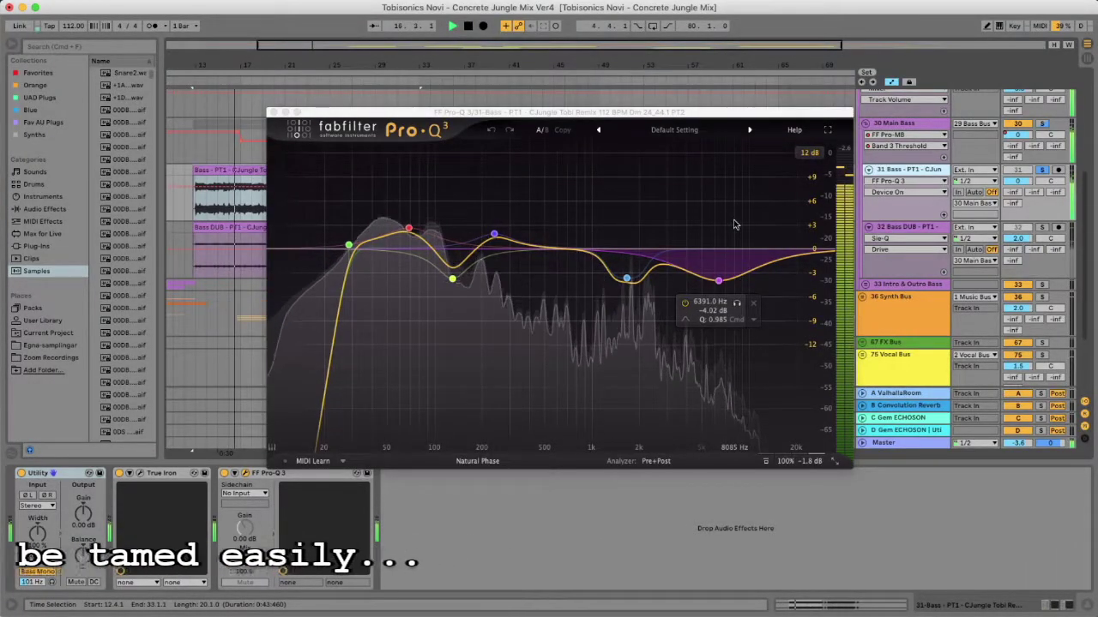
pyautogui.press('space')
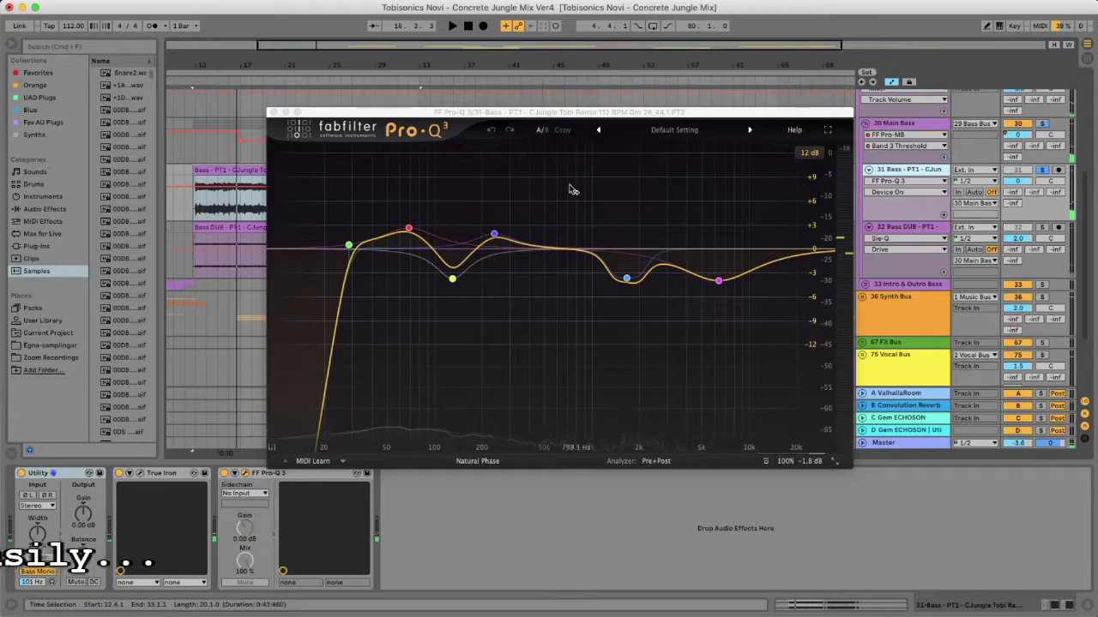
pyautogui.click(271, 112)
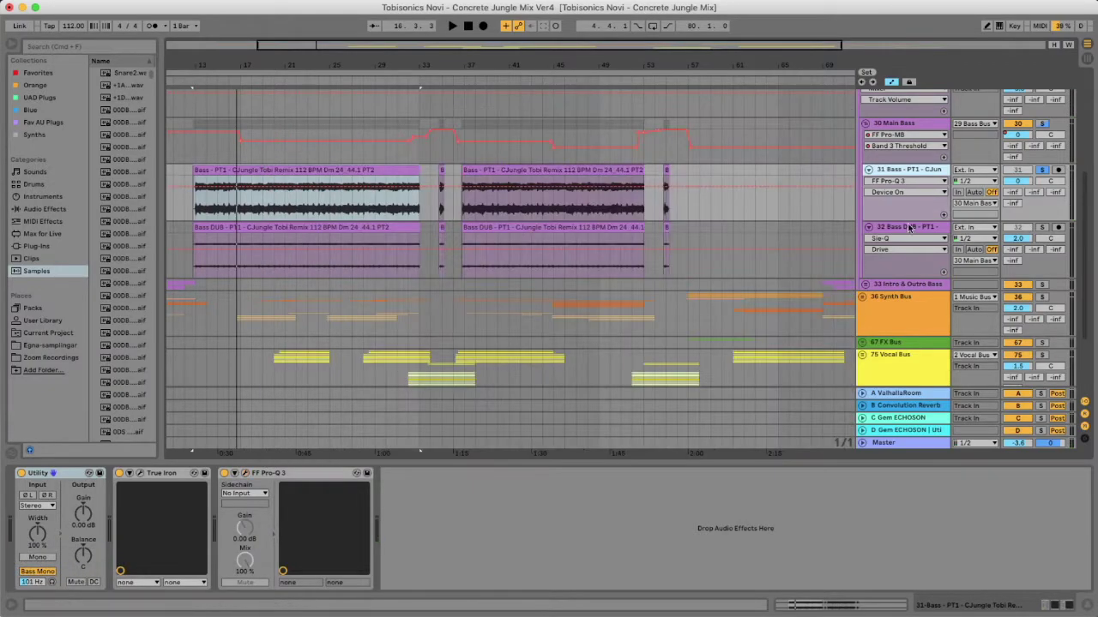
# Step: Solo and play the Bass DUB track while inspecting its FF Pro-Q 3 and Sie-Q settings
pyautogui.click(907, 228)
pyautogui.press('space')
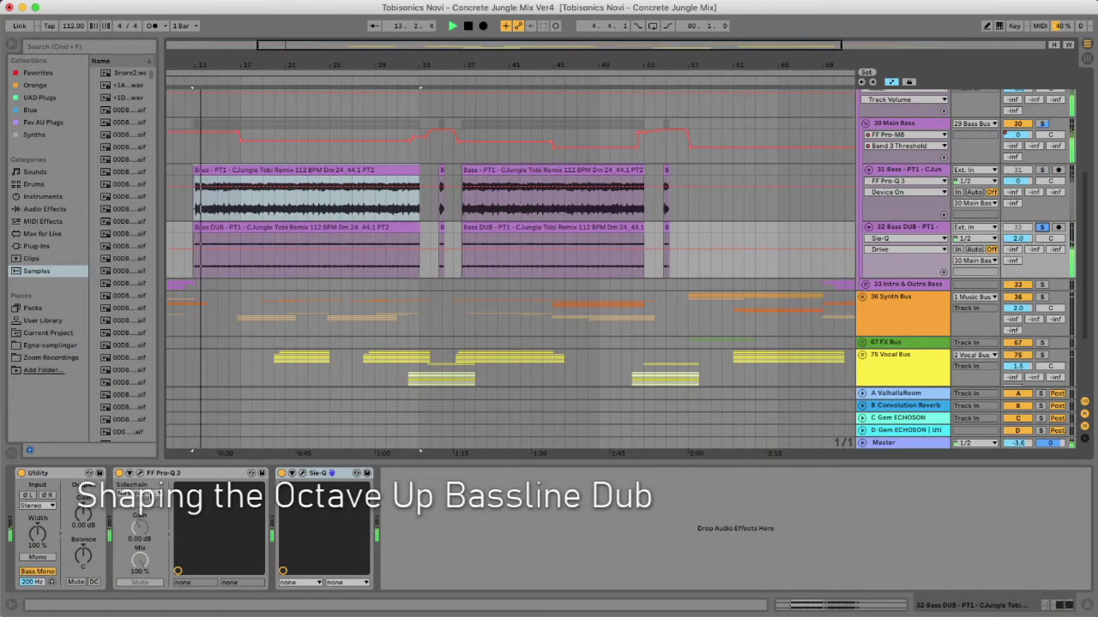
pyautogui.click(139, 474)
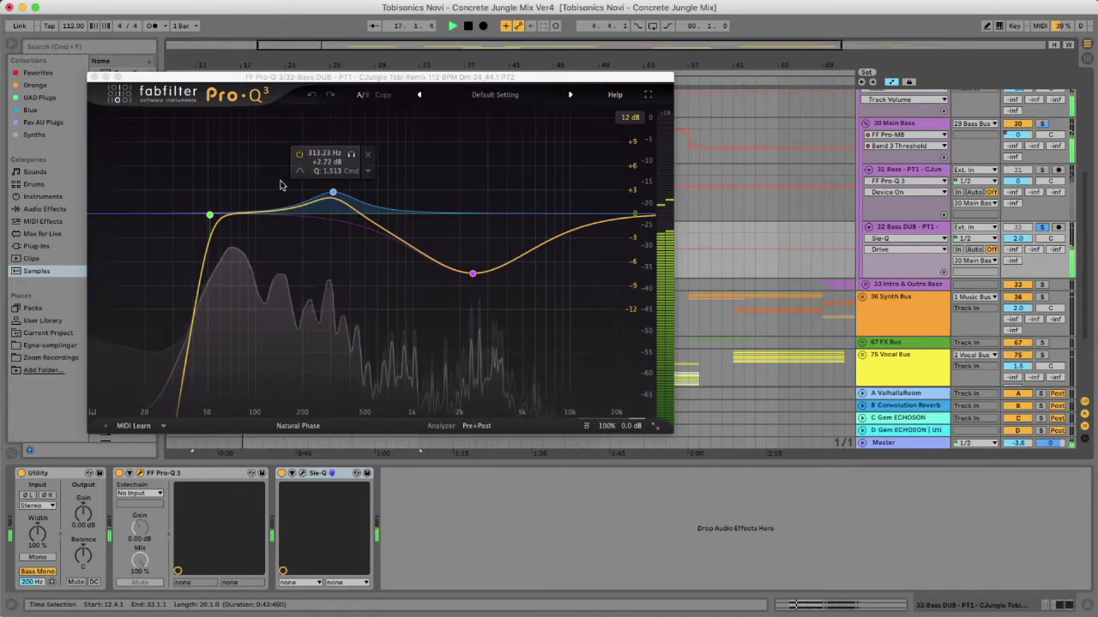
pyautogui.click(94, 76)
pyautogui.click(301, 472)
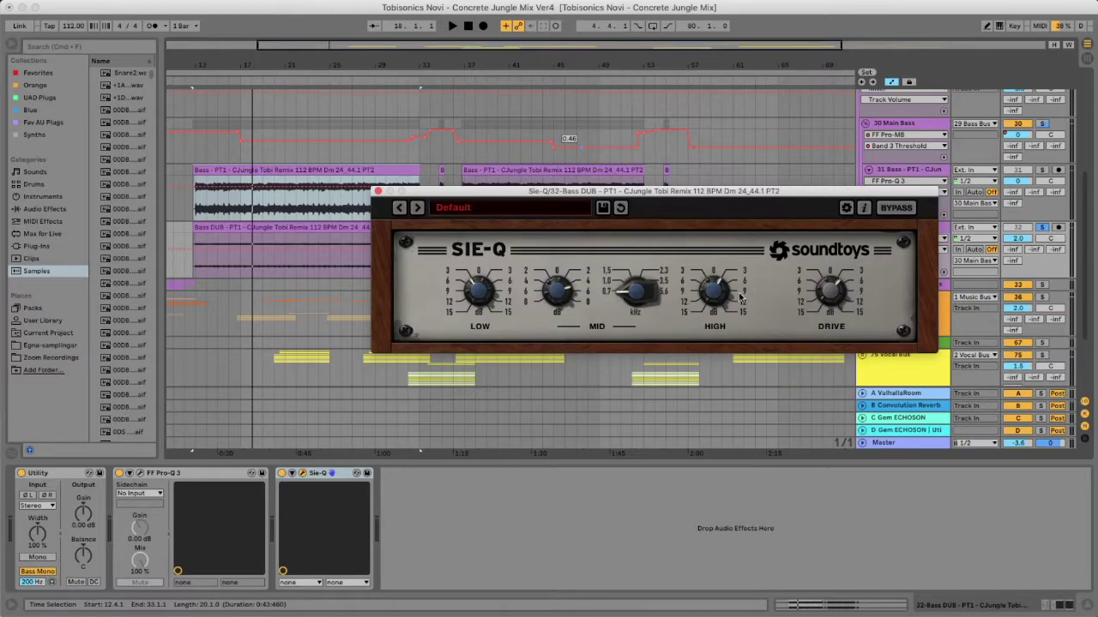
pyautogui.click(378, 191)
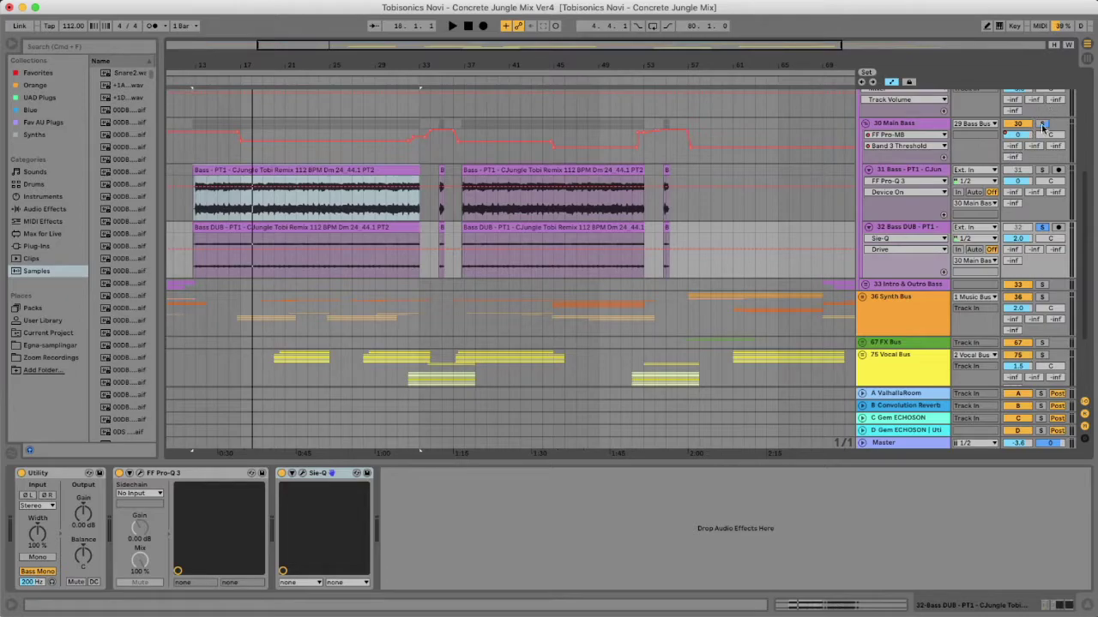
# Step: Play the soloed Main Bass group with Berzerk Distortion open to audition it, and examine the UAD Pultec EQP-1A low-frequency settings
pyautogui.click(900, 126)
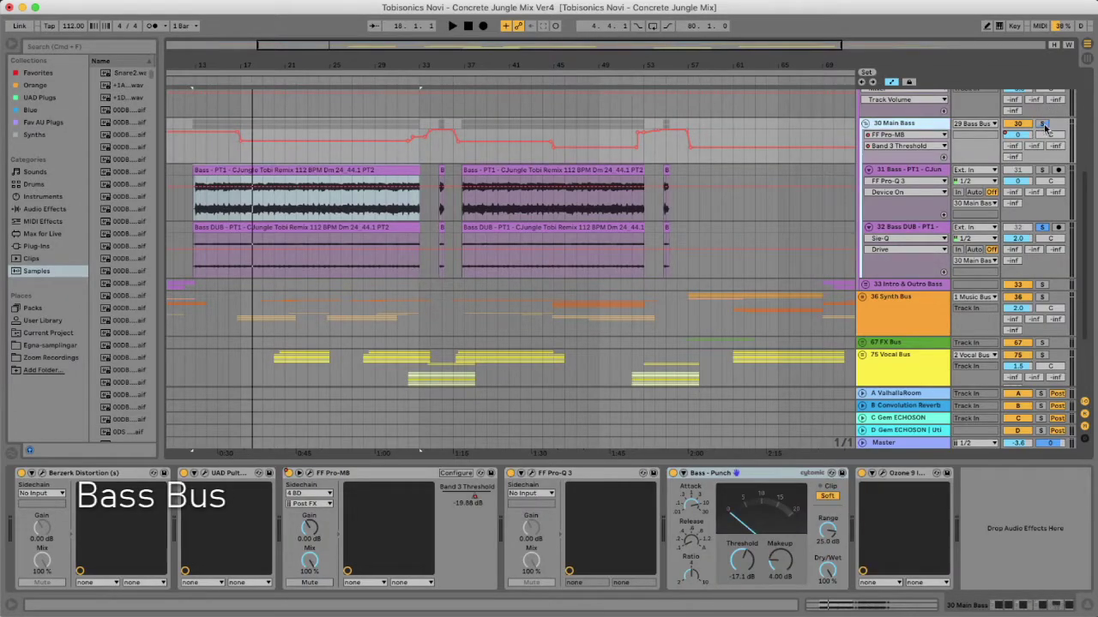
pyautogui.click(42, 473)
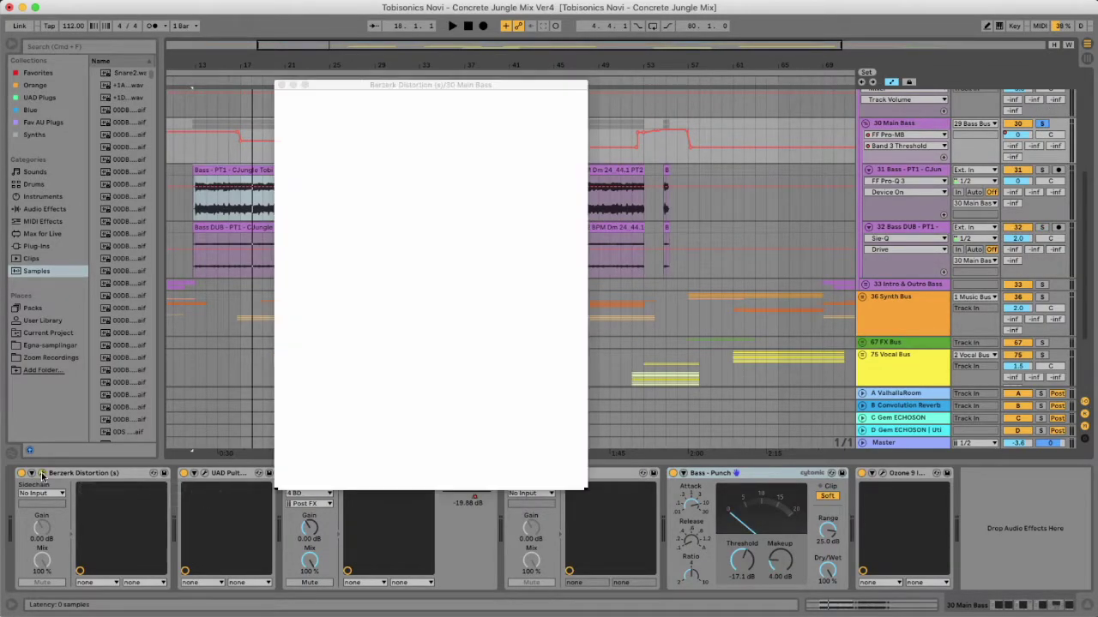
pyautogui.press('space')
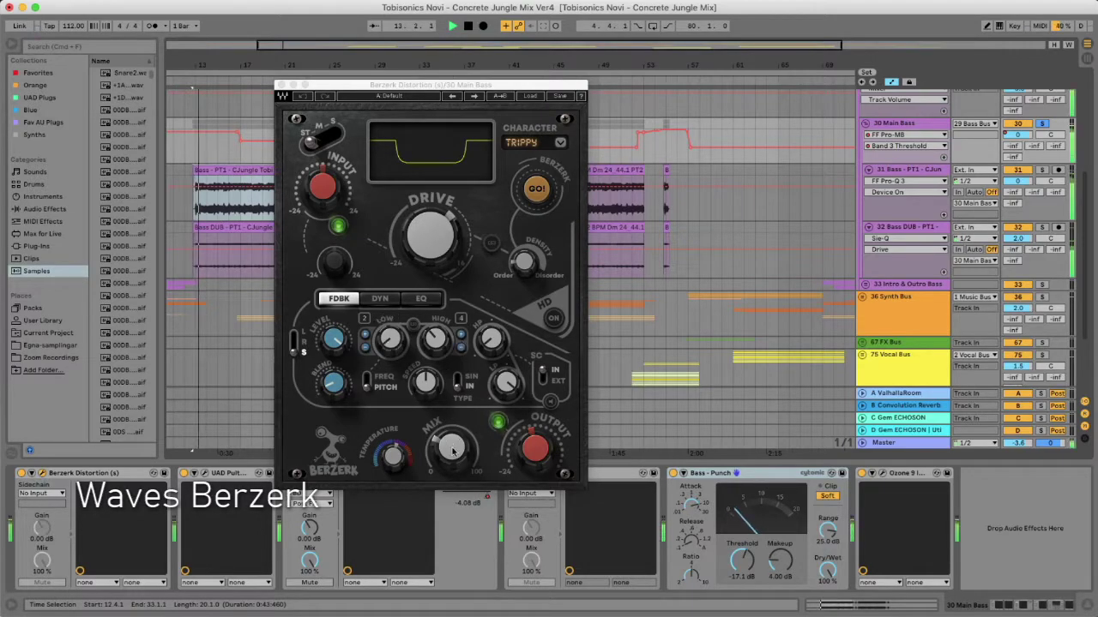
pyautogui.click(20, 473)
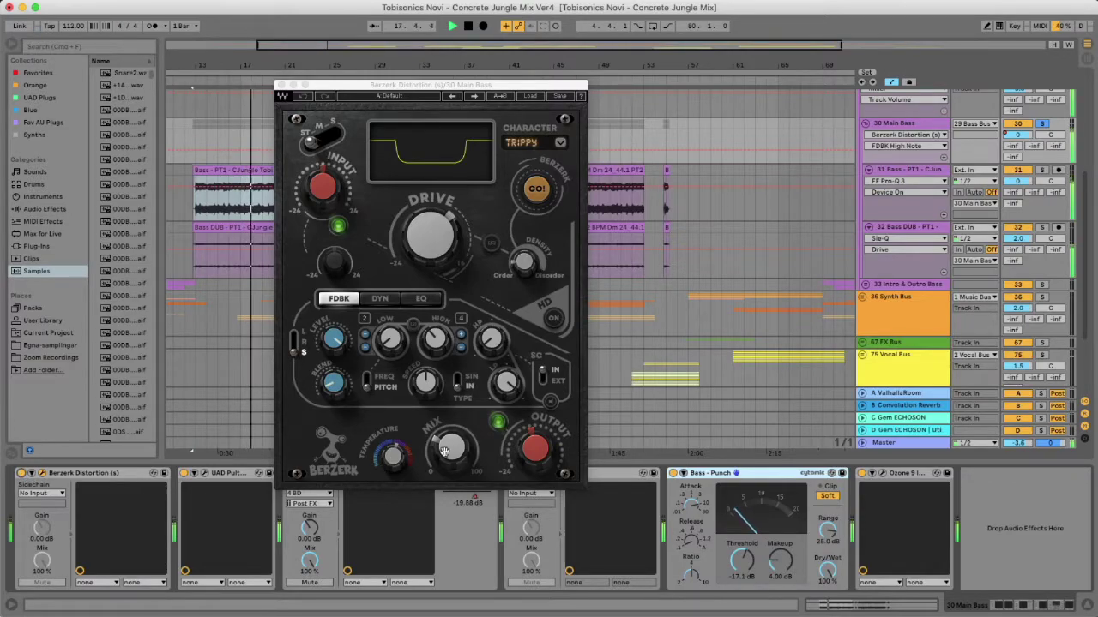
pyautogui.press('space')
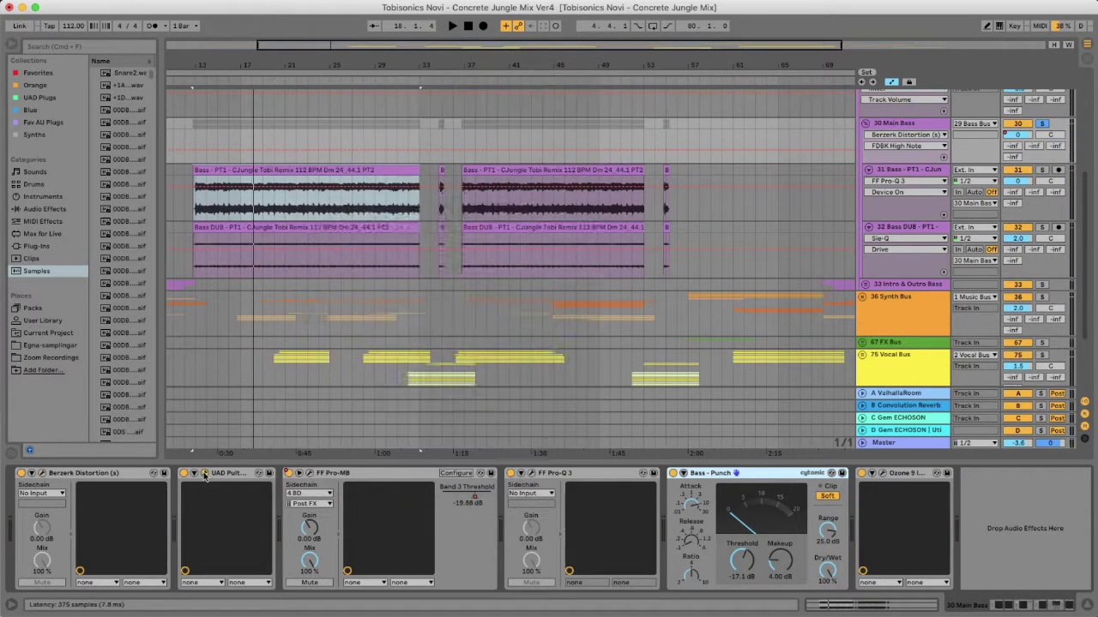
pyautogui.click(205, 474)
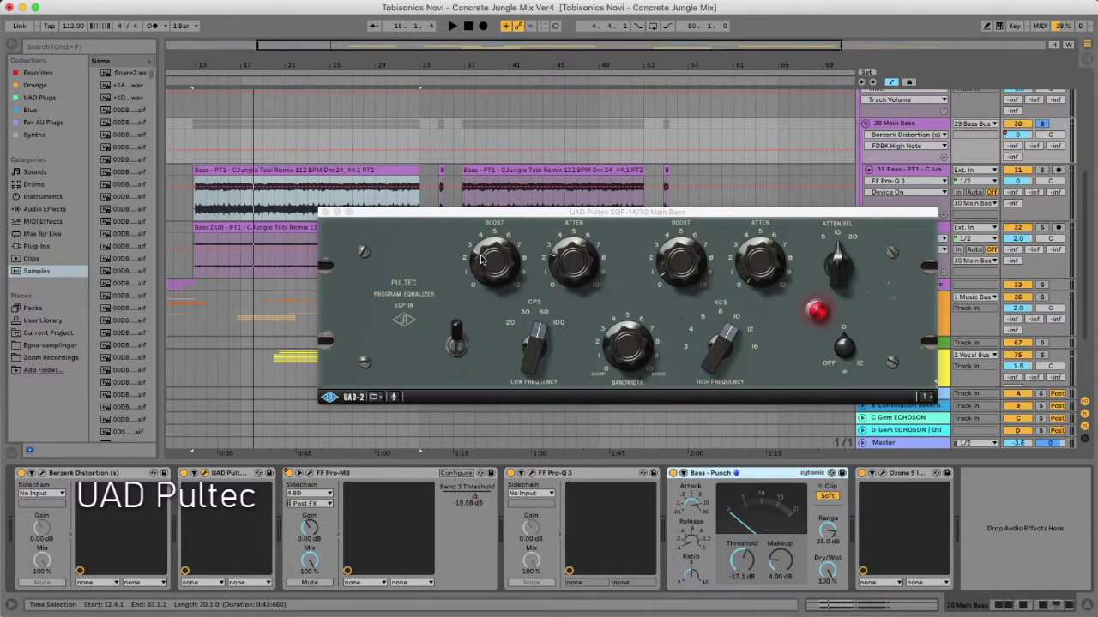
pyautogui.click(541, 320)
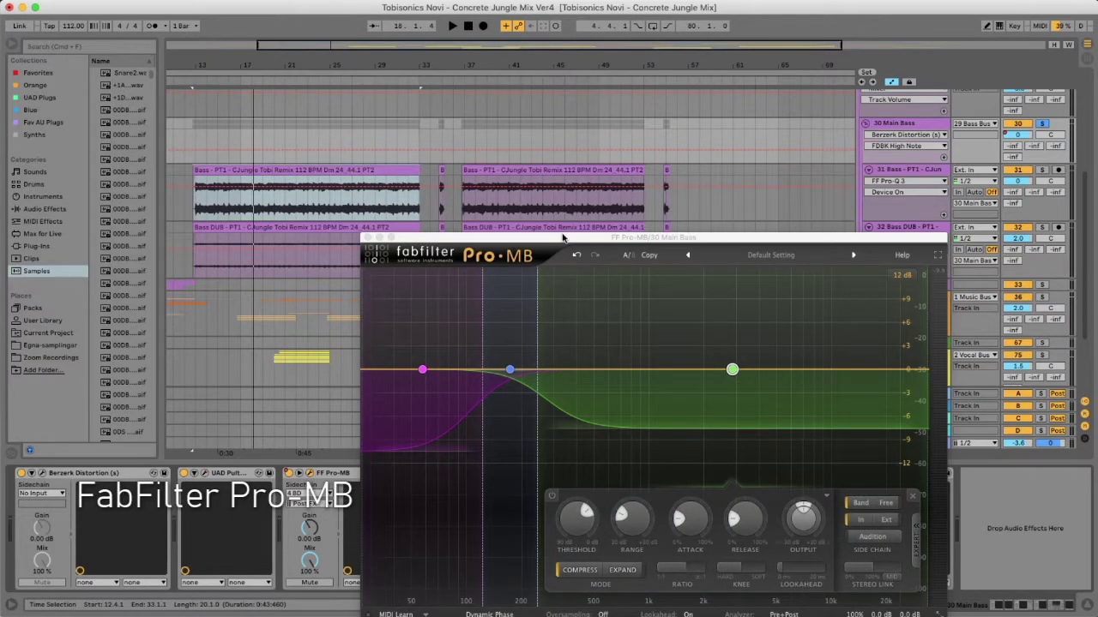
# Step: Examine the FF Pro-MB bands on the Main Bass group and play from bar 16 to watch the compression, closing the plug-in at the end
pyautogui.moveTo(562, 238); pyautogui.dragTo(487, 116)
pyautogui.click(357, 250)
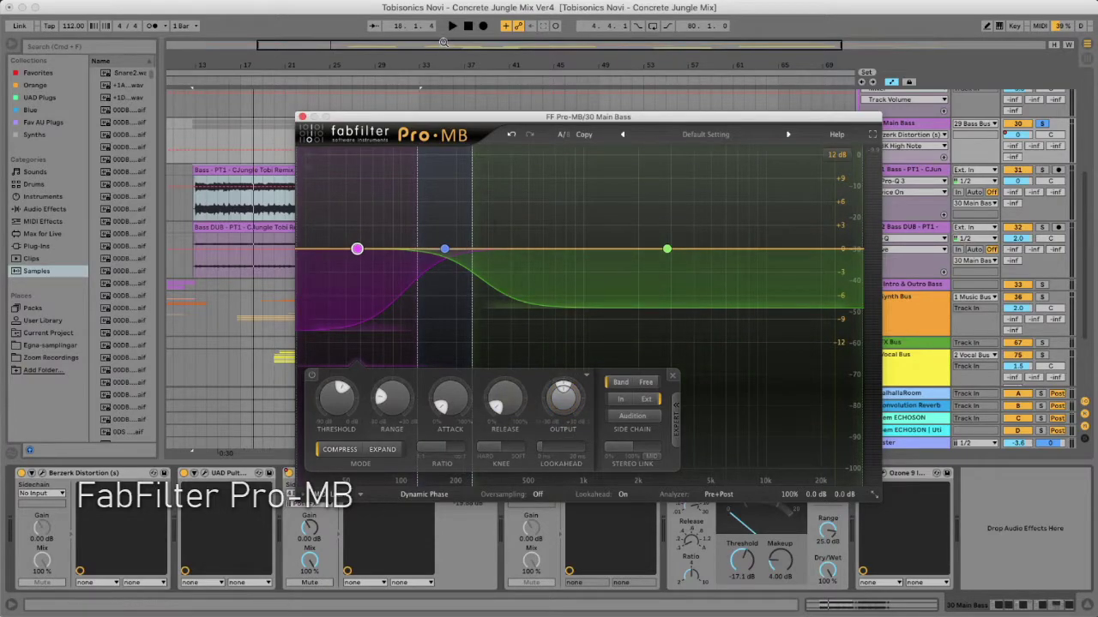
pyautogui.moveTo(460, 126); pyautogui.dragTo(524, 95)
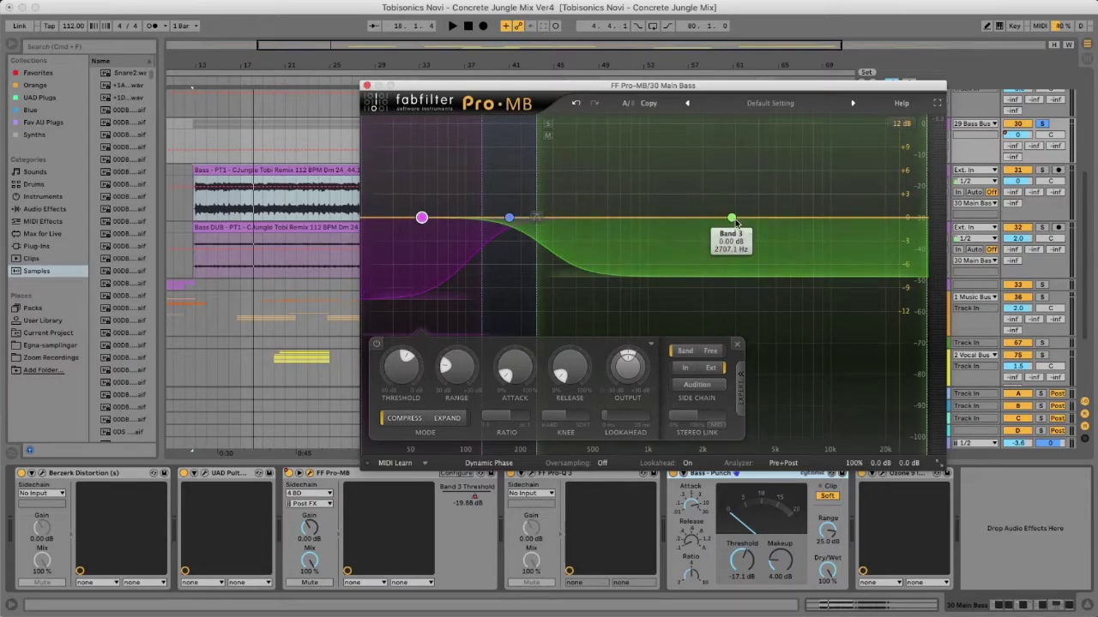
pyautogui.moveTo(433, 89); pyautogui.dragTo(408, 94)
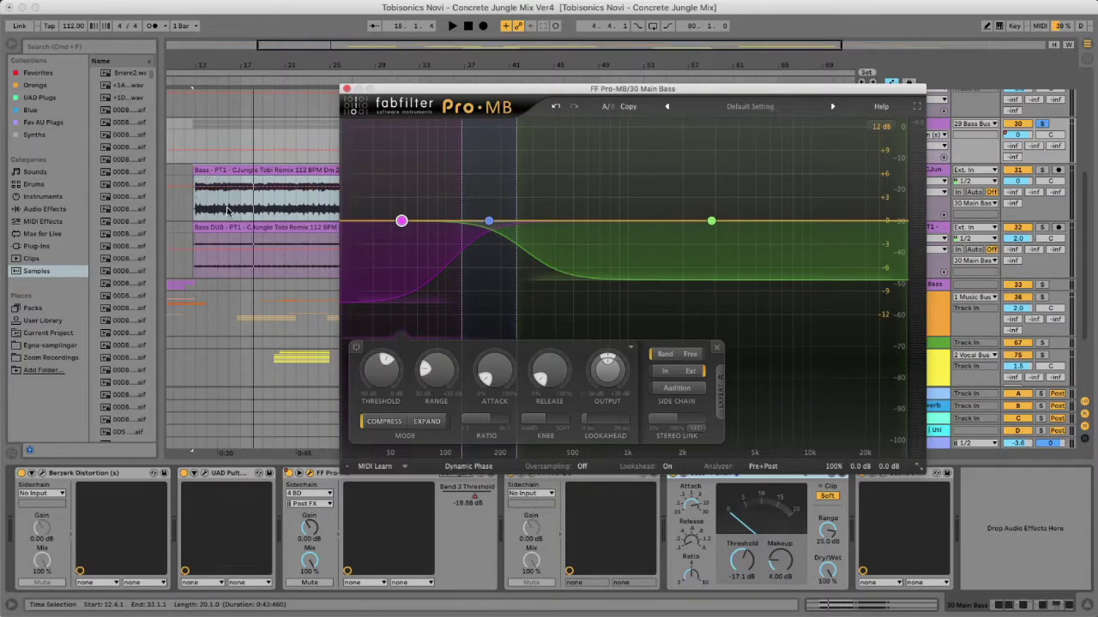
pyautogui.click(227, 159)
pyautogui.press('space')
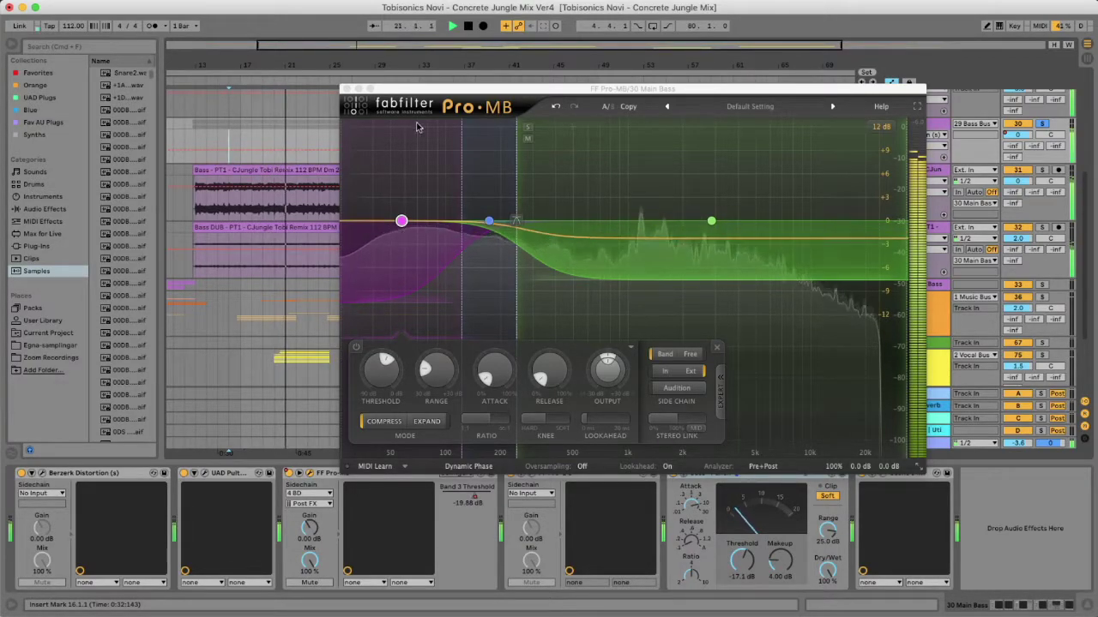
pyautogui.press('space')
pyautogui.press('super+alt+p')
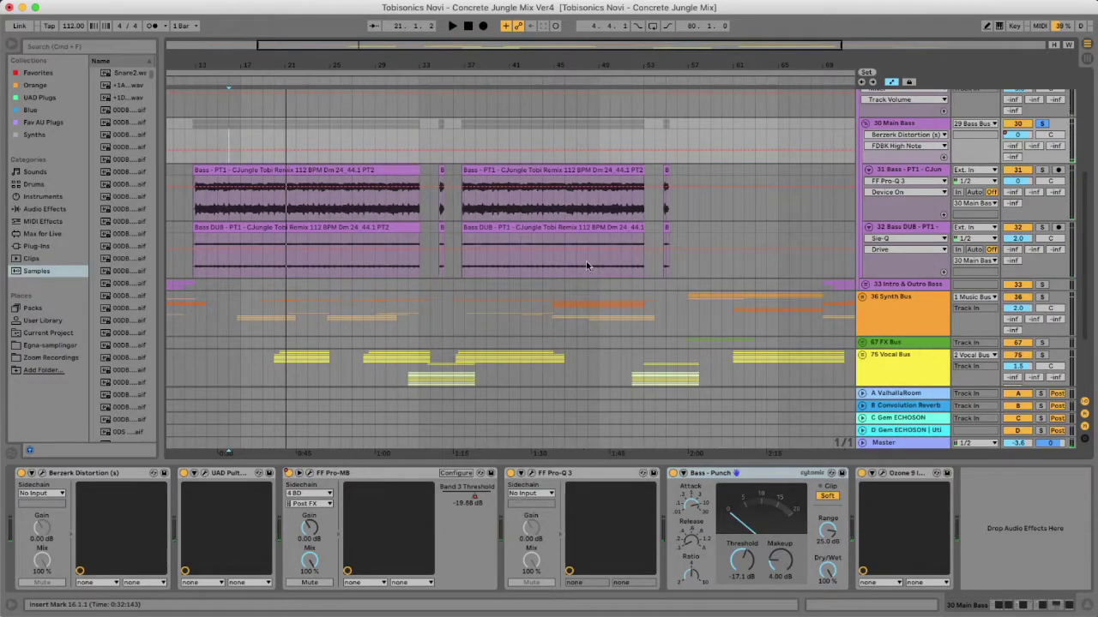
# Step: Examine the Main Bass group's FF Pro-Q 3 curve and play the group while watching the Bass - Punch compressor
pyautogui.press('super+alt+p')
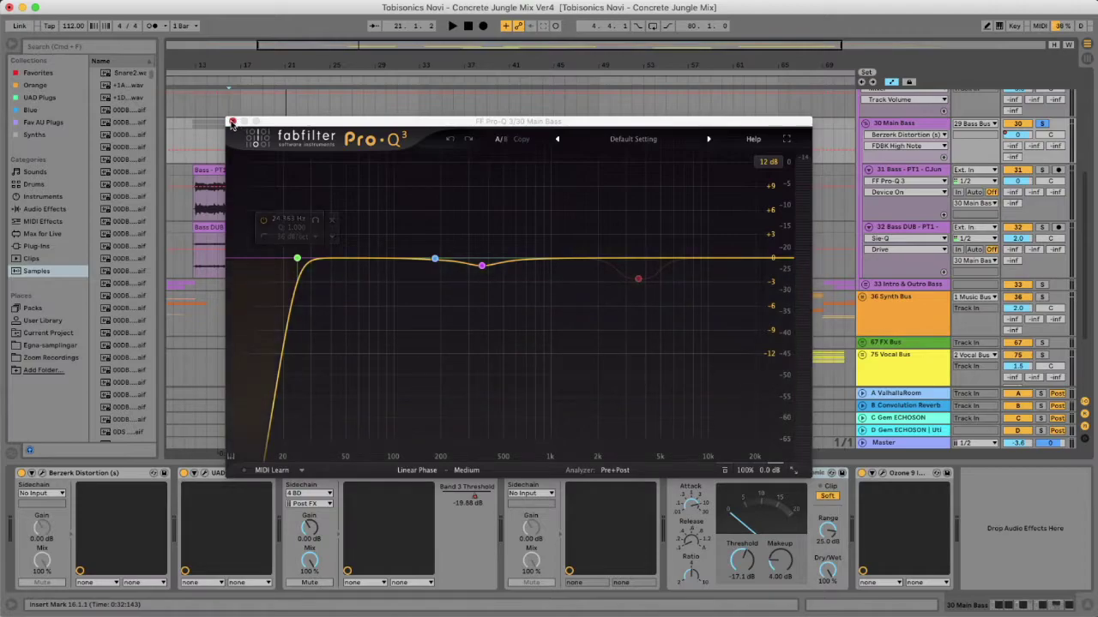
pyautogui.press('super+alt+p')
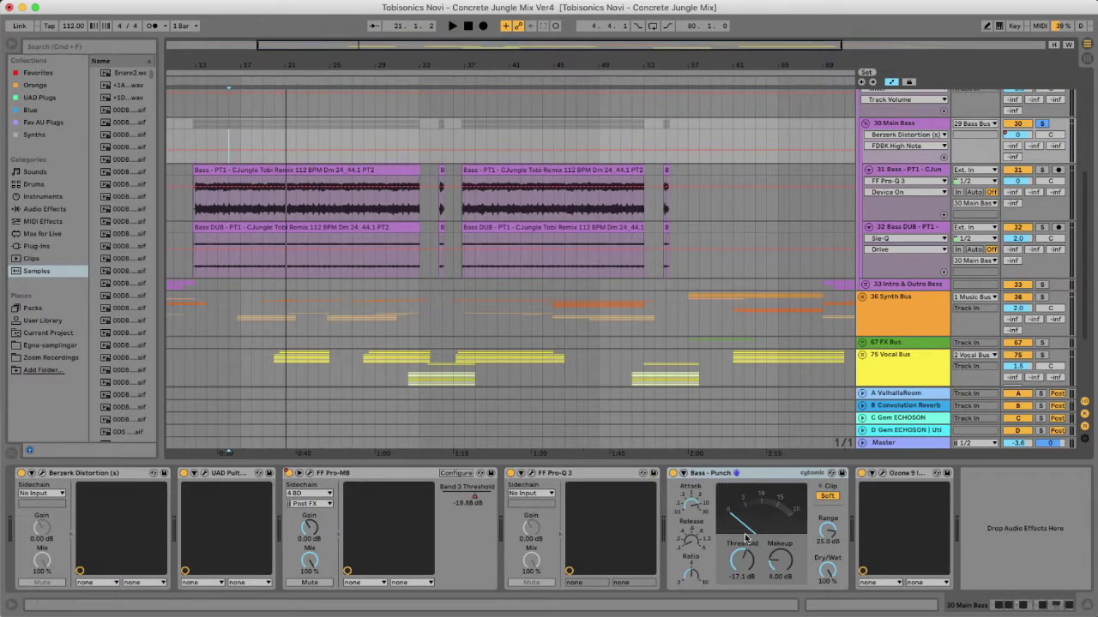
pyautogui.press('space')
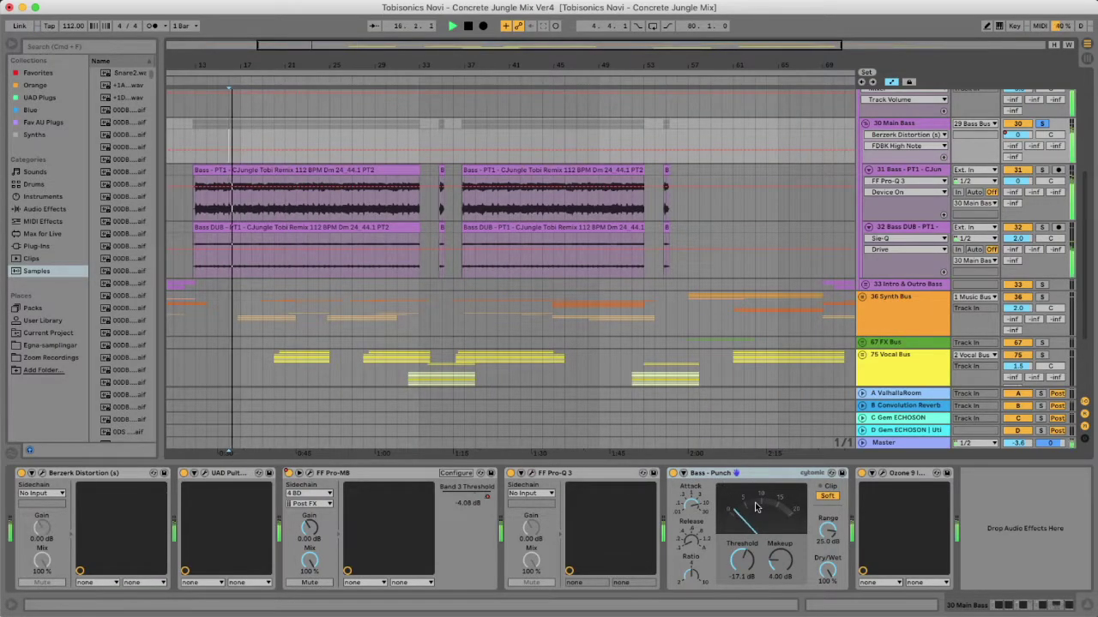
# Step: Play the Main Bass group with Ozone 9 Imager open to check its stereo width per band, and close the plug-in
pyautogui.press('super+alt+p')
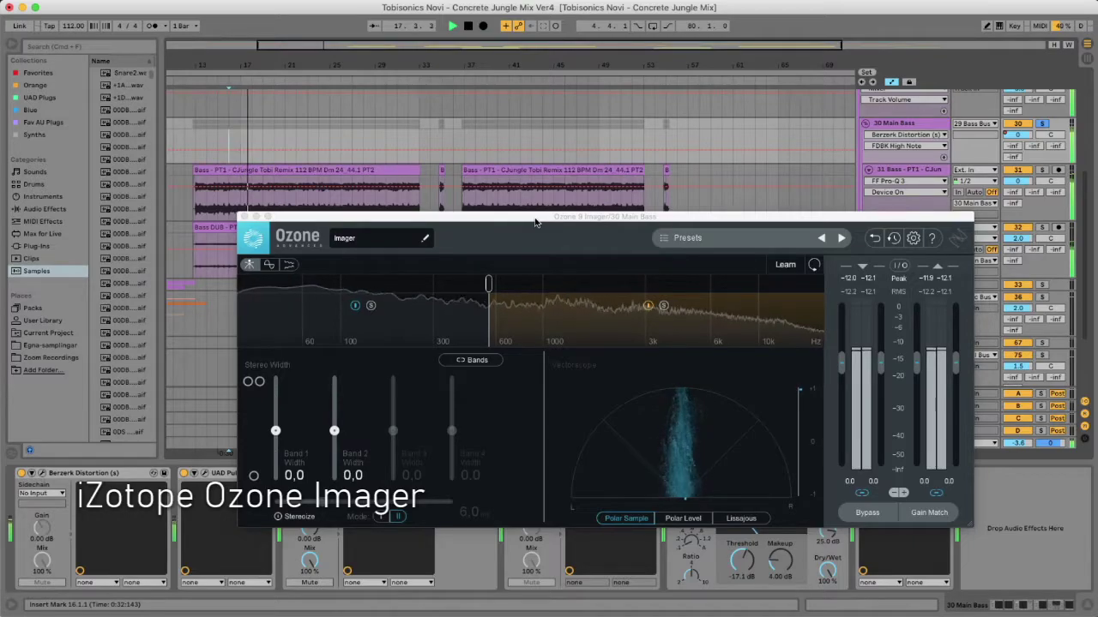
pyautogui.press('space')
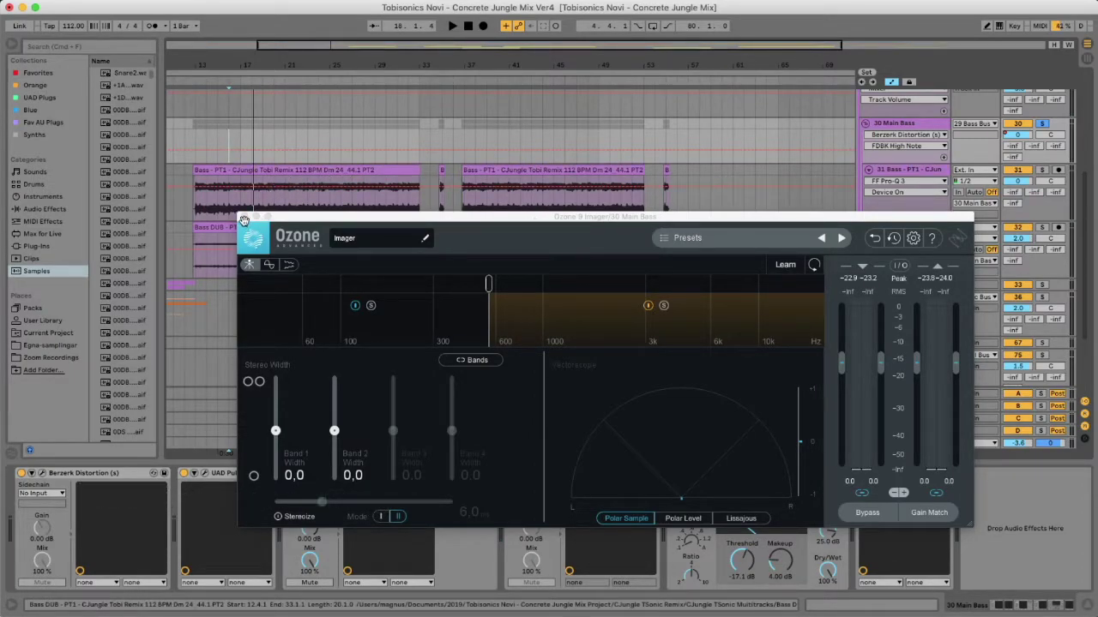
pyautogui.press('space')
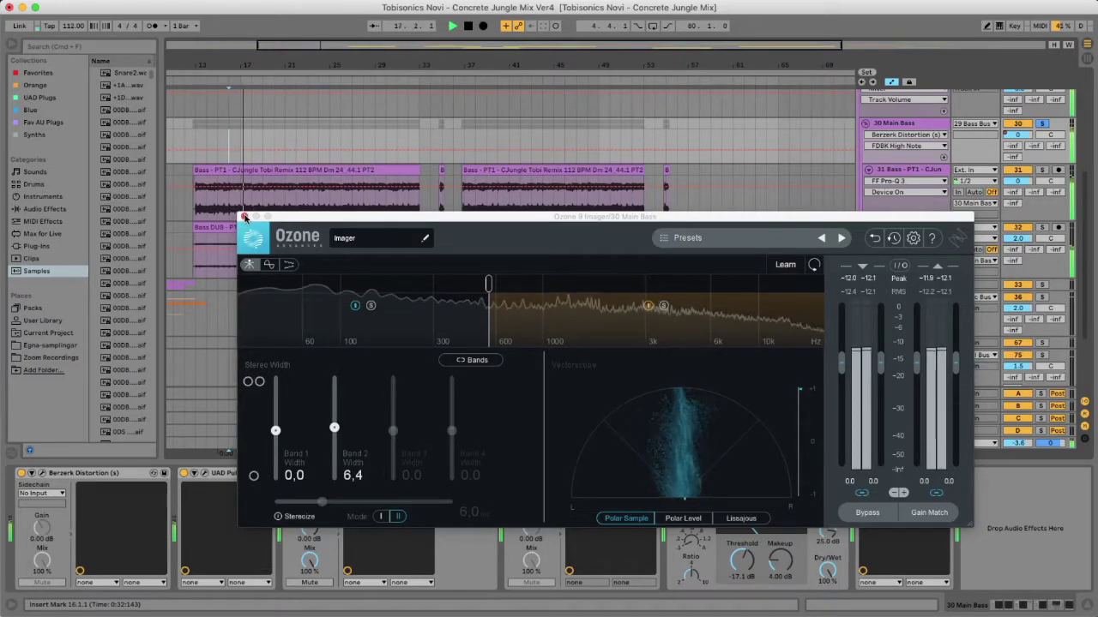
pyautogui.click(244, 217)
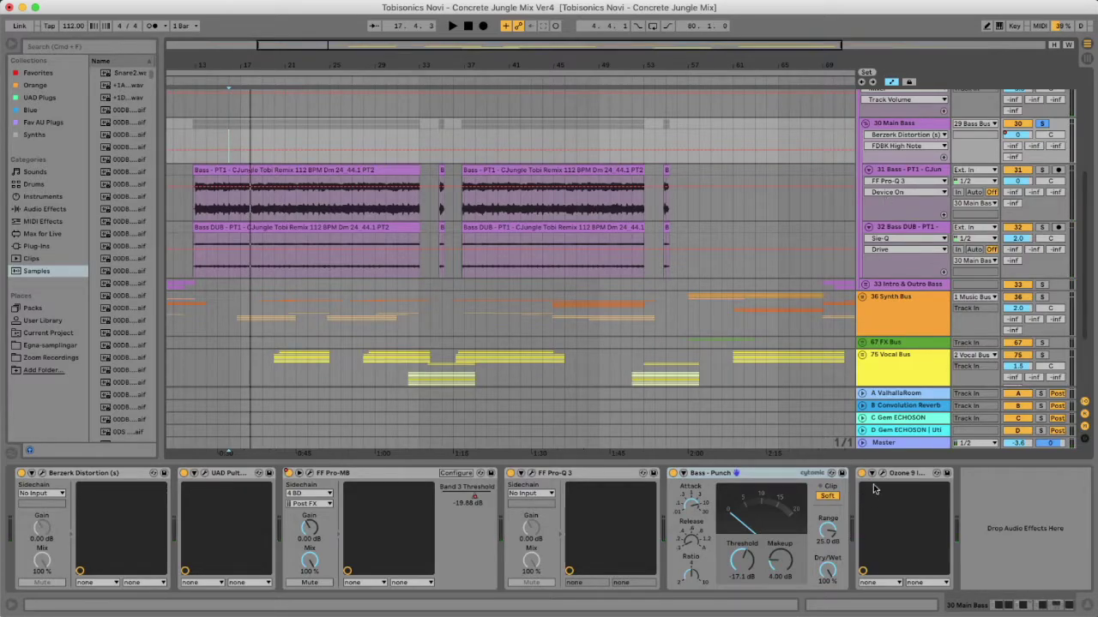
# Step: Unfold the Intro & Outro Bass group and solo and play its Bass Pad and Bass Strings clips
pyautogui.scroll(1, 834, 194)
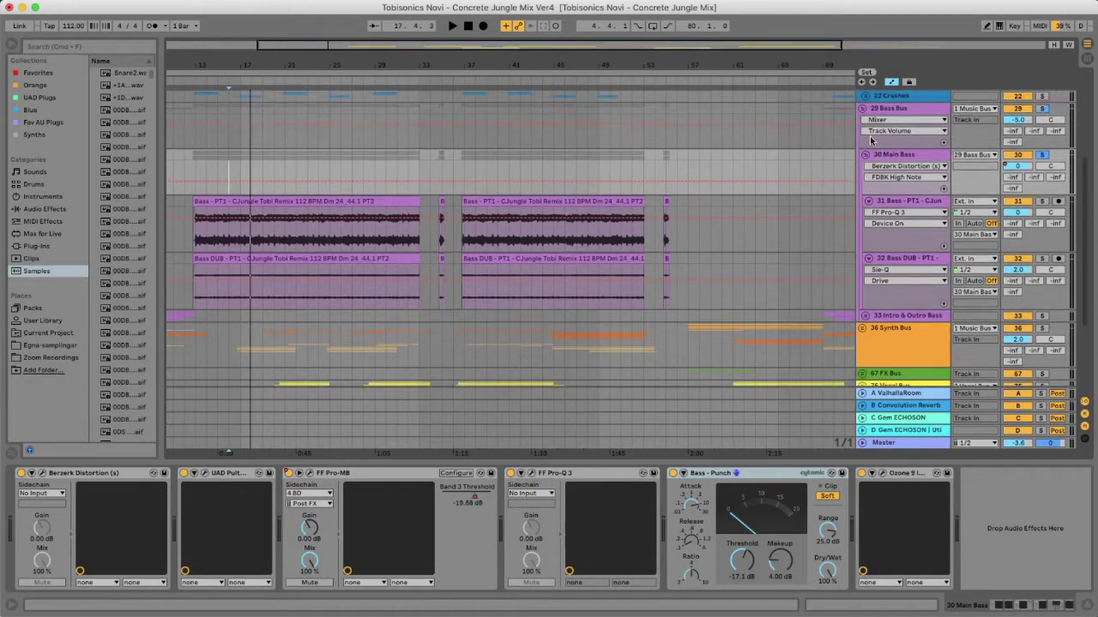
pyautogui.scroll(-2, 703, 239)
pyautogui.hscroll(-3, 783, 255)
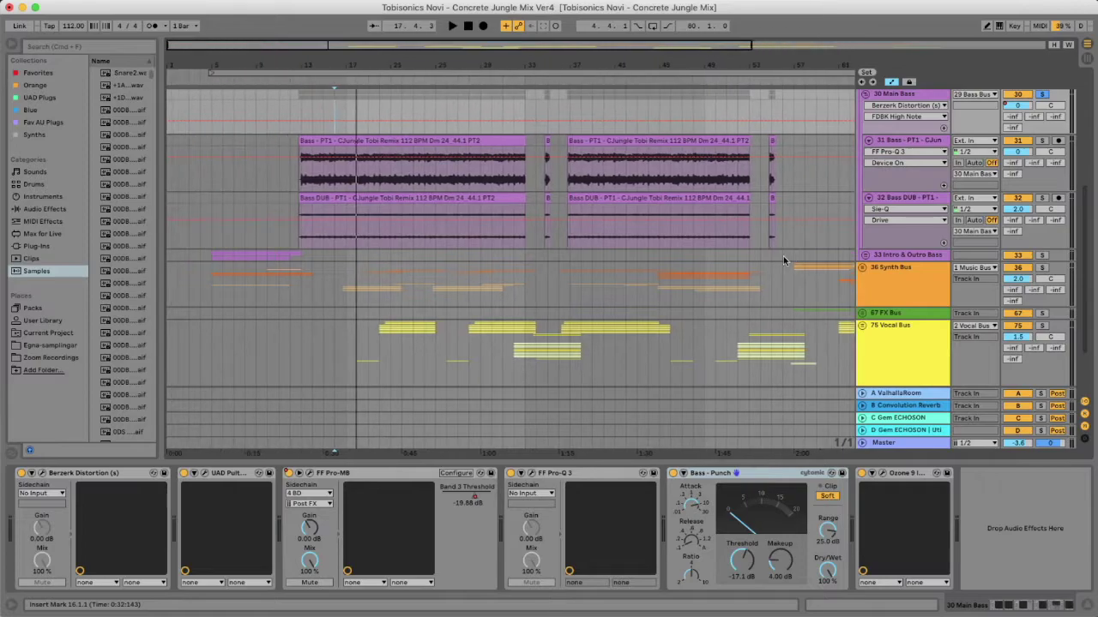
pyautogui.click(864, 255)
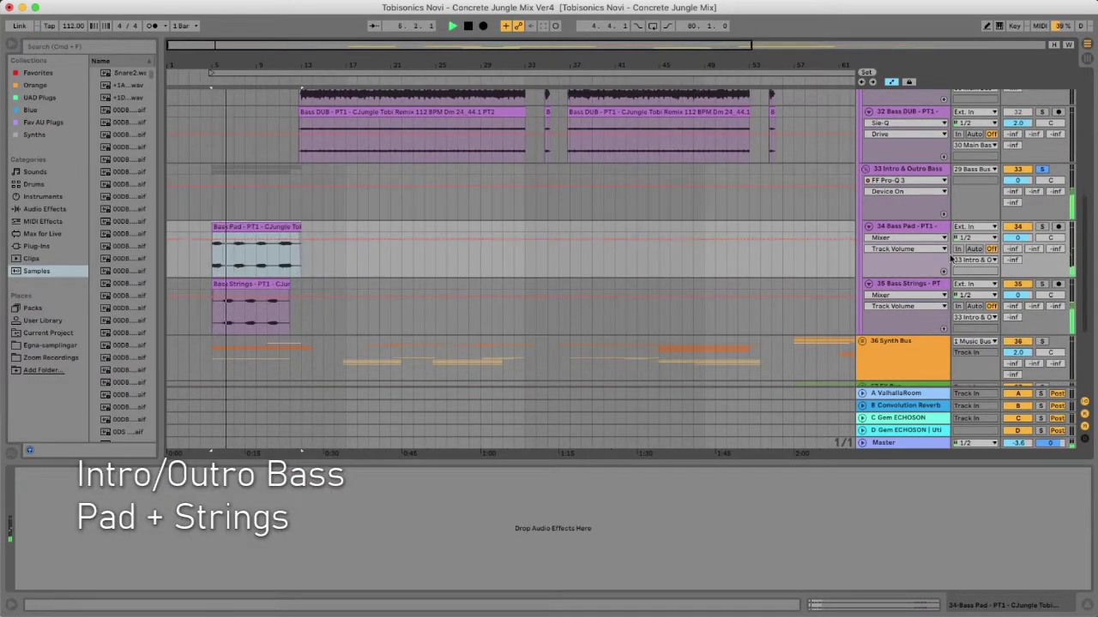
pyautogui.click(923, 289)
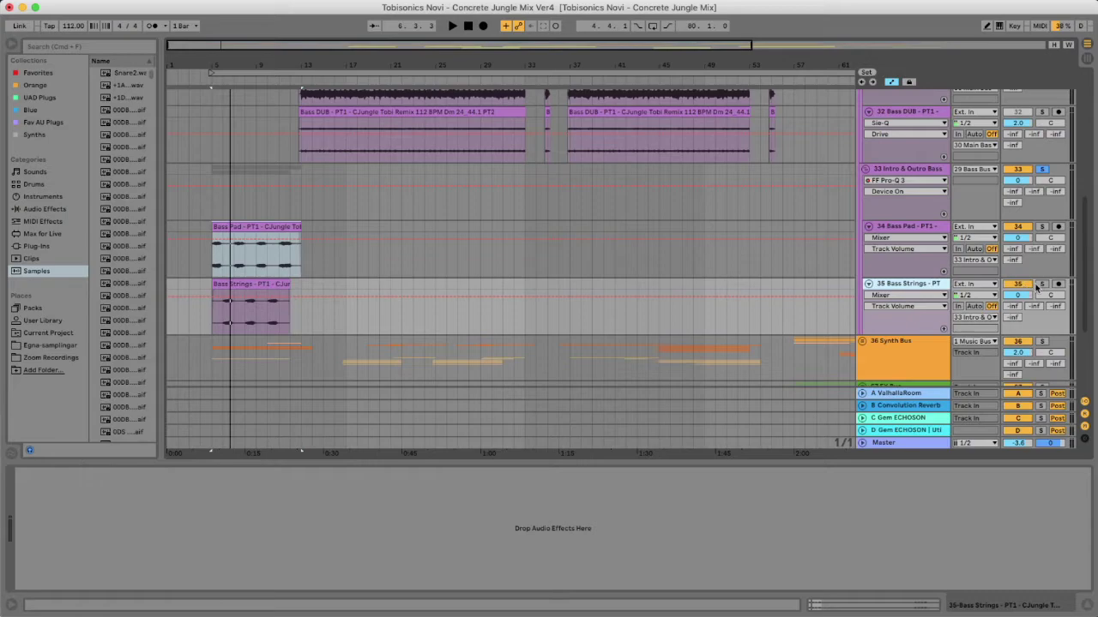
# Step: Select the Intro & Outro Bass group and show the automation of its FF Pro-Q 3 Band 1 Frequency
pyautogui.click(922, 230)
pyautogui.press('Up')
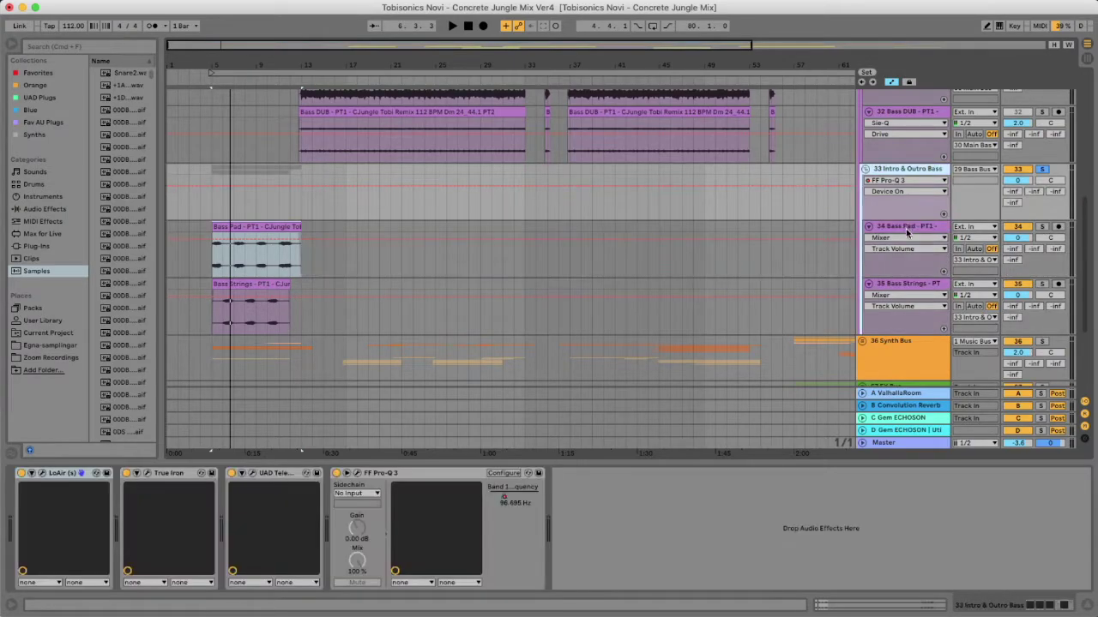
pyautogui.click(909, 238)
pyautogui.click(909, 178)
pyautogui.click(906, 170)
pyautogui.click(504, 496)
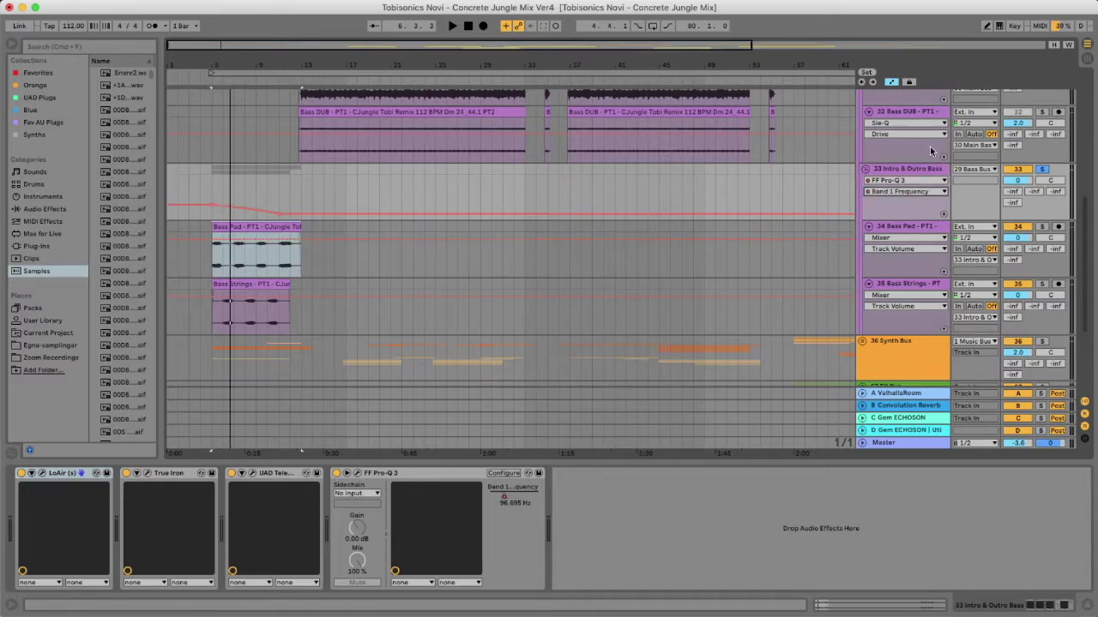
# Step: Play the Intro & Outro Bass group with Waves LoAir open to examine its settings, and close the plug-in
pyautogui.click(42, 473)
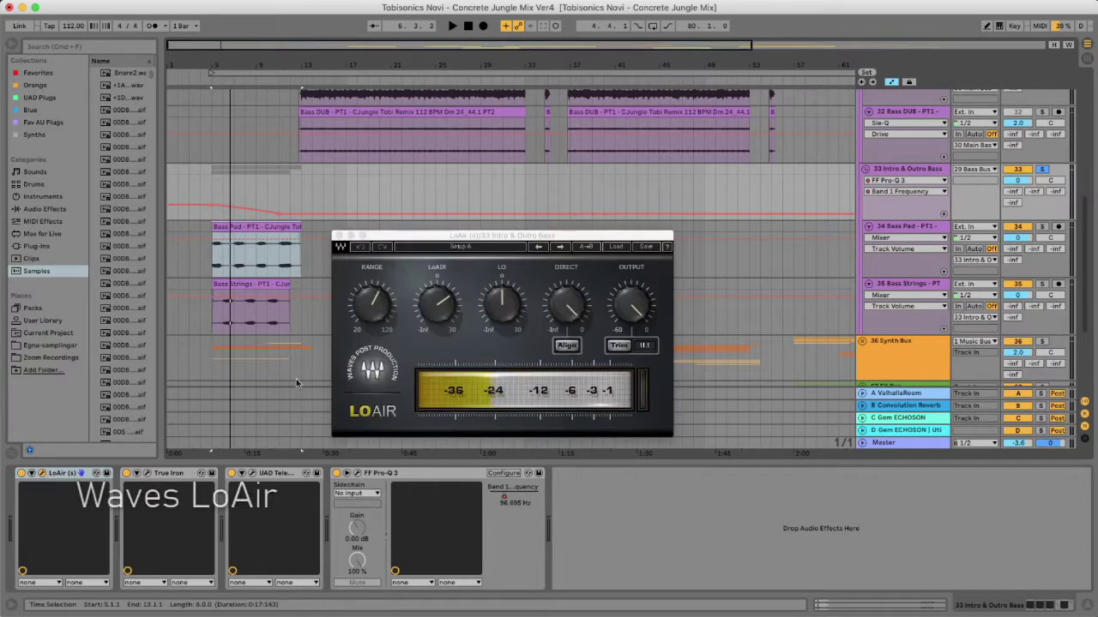
pyautogui.press('space')
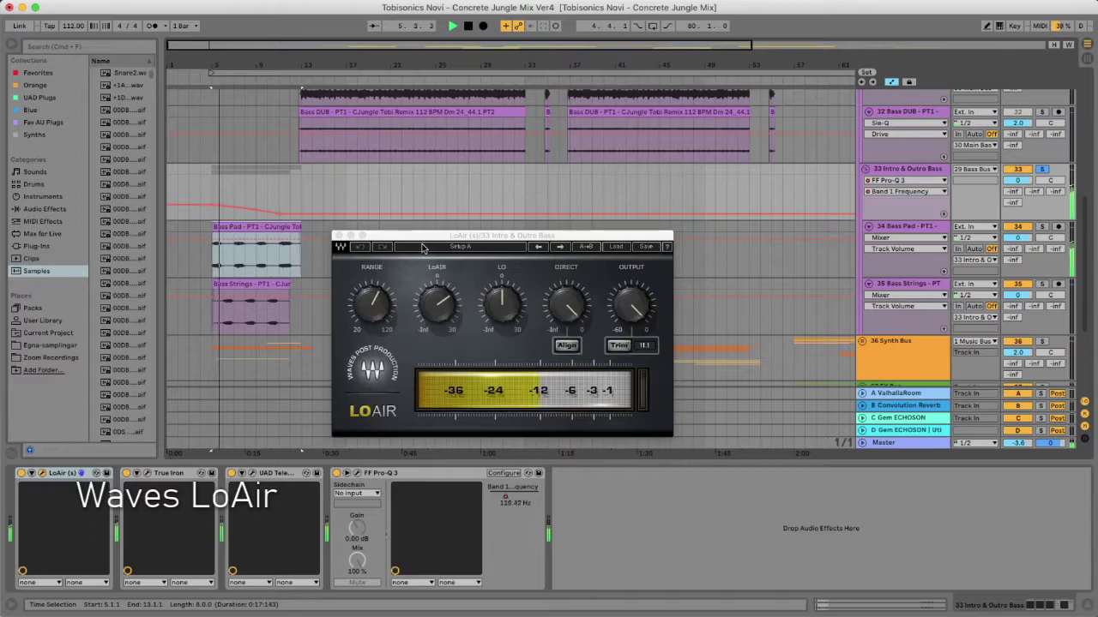
pyautogui.click(339, 235)
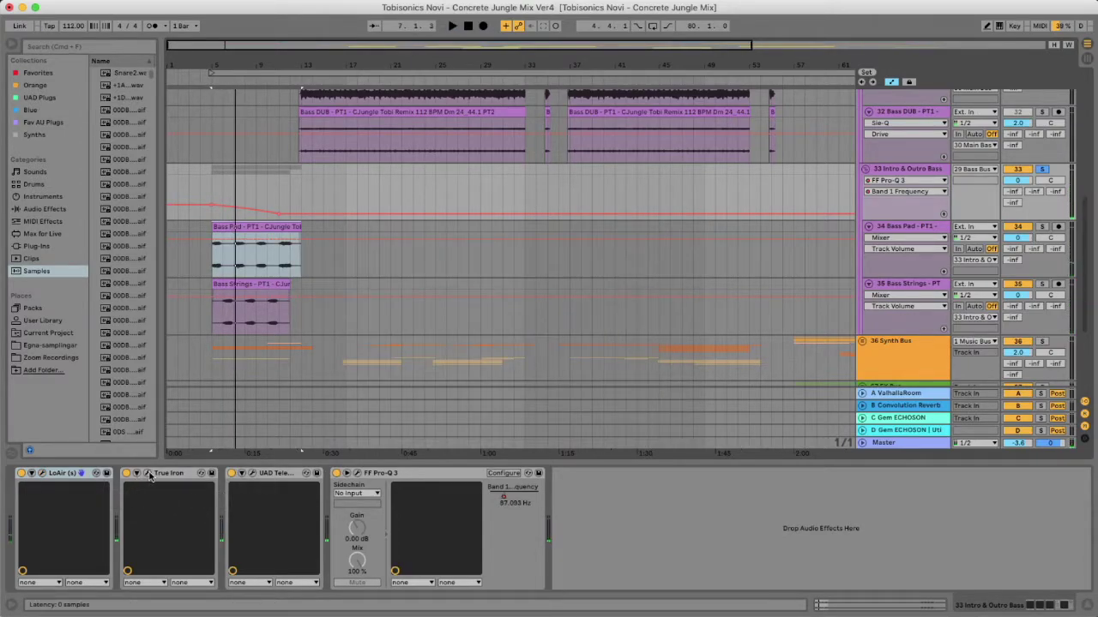
# Step: Examine the True Iron settings on the Intro & Outro Bass group and play it through the UAD Teletronix LA-2
pyautogui.click(148, 477)
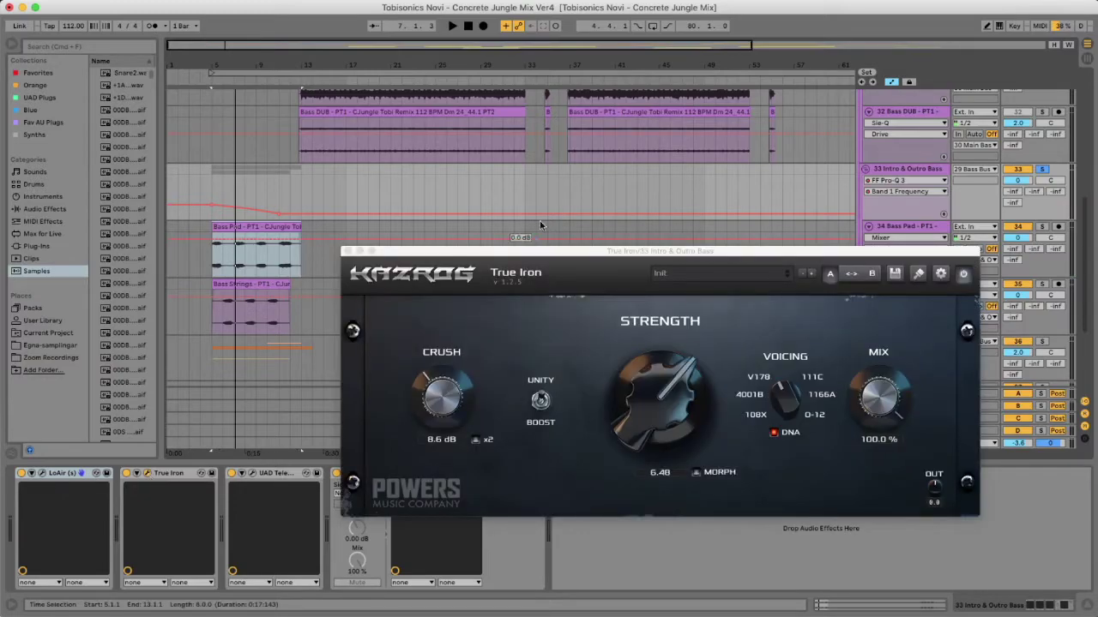
pyautogui.click(347, 253)
pyautogui.click(250, 475)
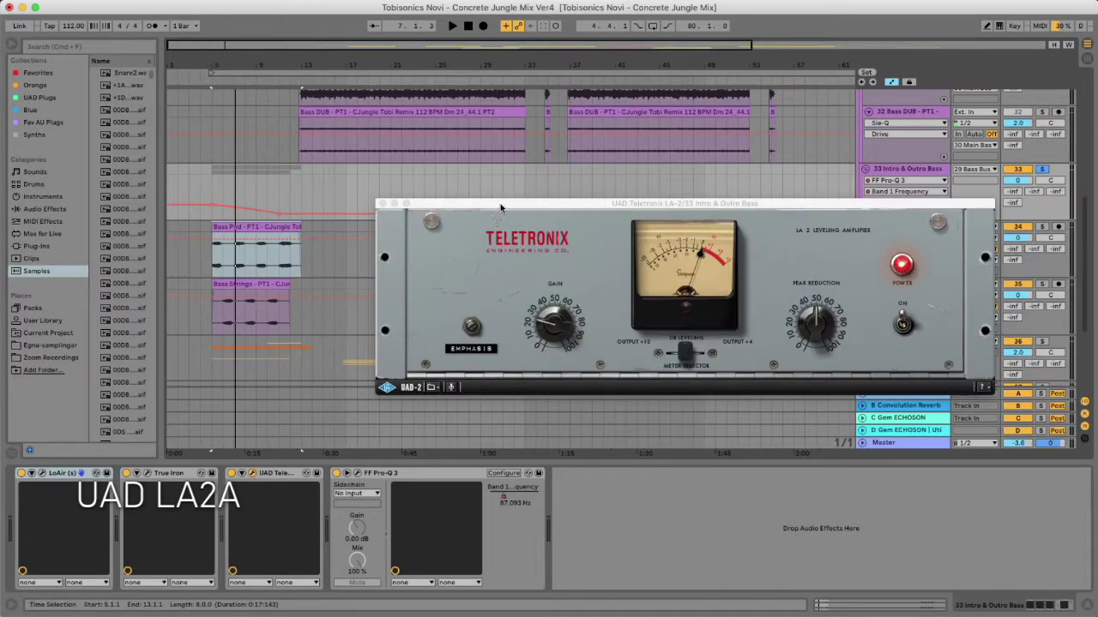
pyautogui.press('space')
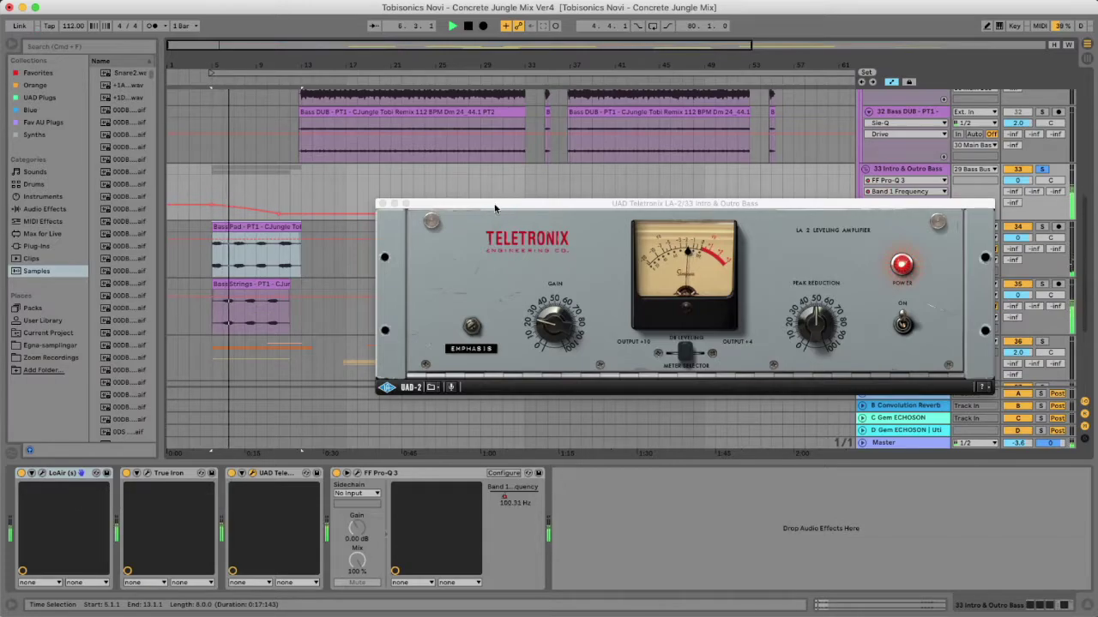
pyautogui.click(382, 204)
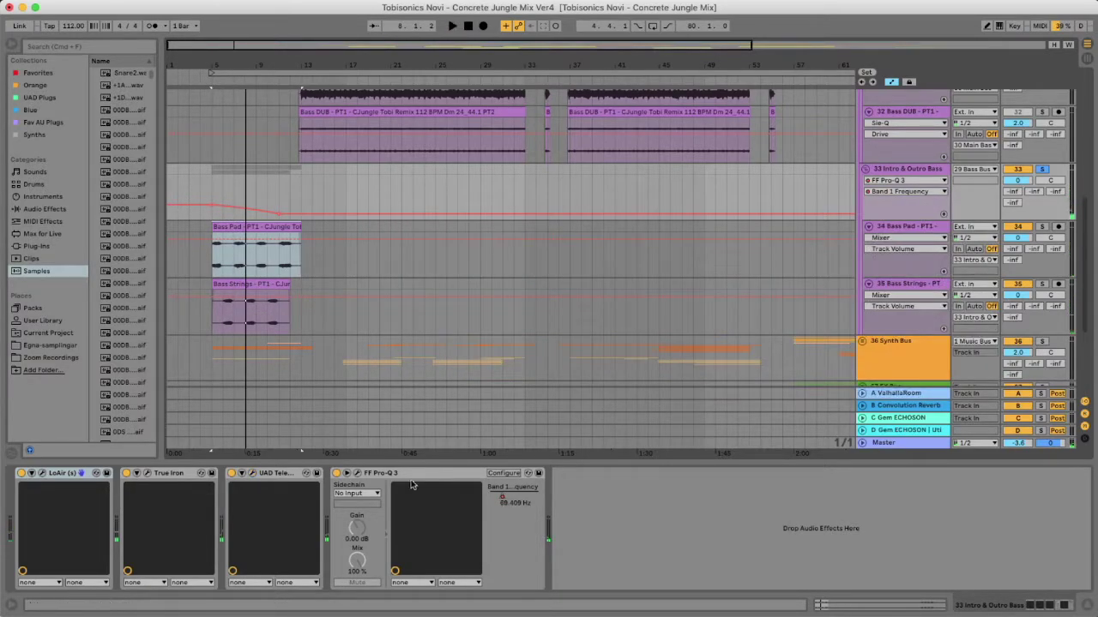
# Step: Play the Intro & Outro Bass group with its FF Pro-Q 3 curve open to follow the automated high-pass sweep
pyautogui.click(357, 474)
pyautogui.moveTo(509, 149); pyautogui.dragTo(562, 152)
pyautogui.moveTo(545, 291)
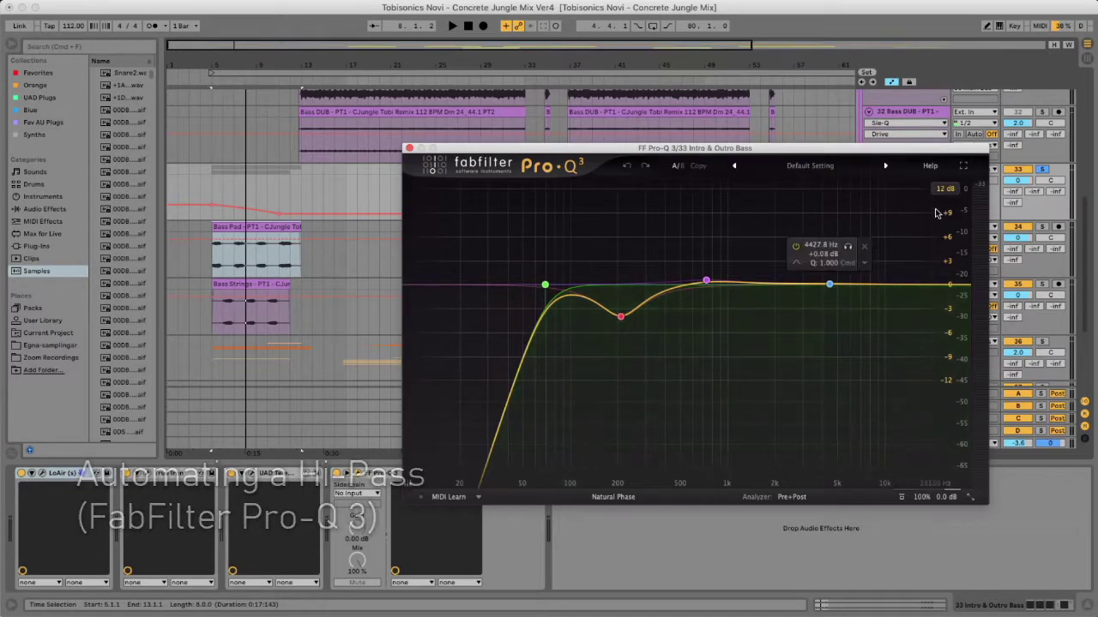
pyautogui.press('space')
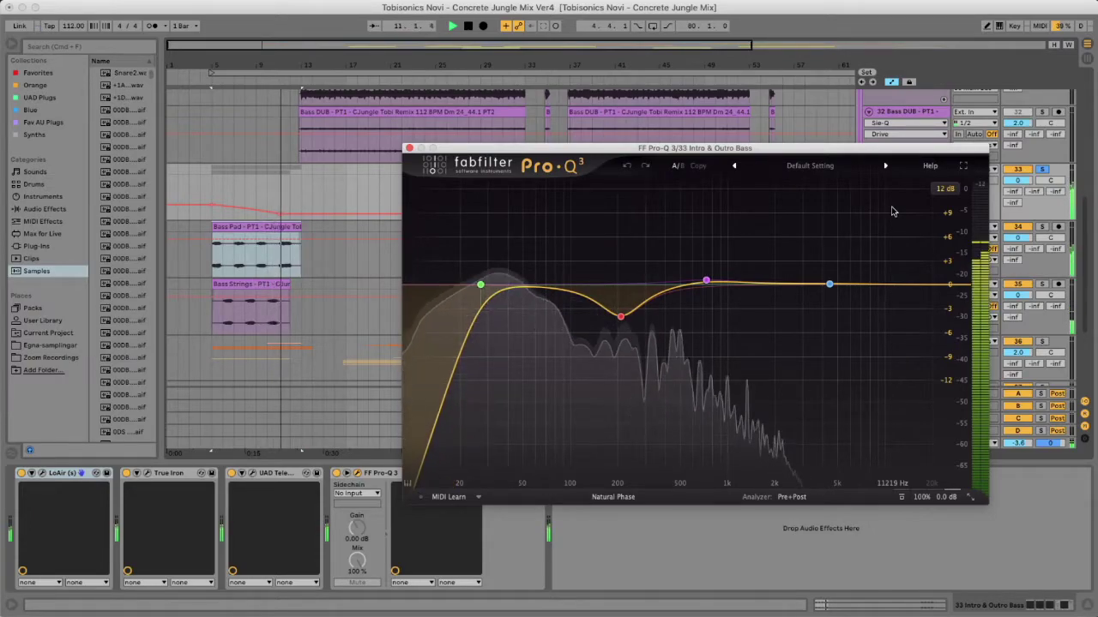
pyautogui.press('space')
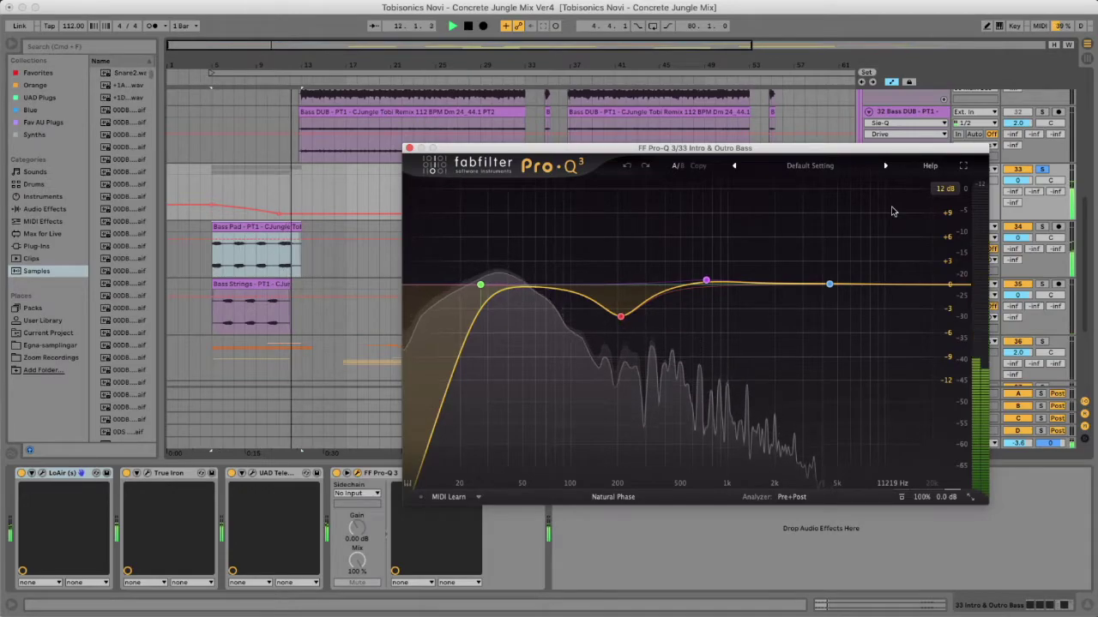
# Step: Play the unsoloed Intro & Outro Bass group in context with the full mix, from bar 5 into the main bass section
pyautogui.scroll(2, 419, 240)
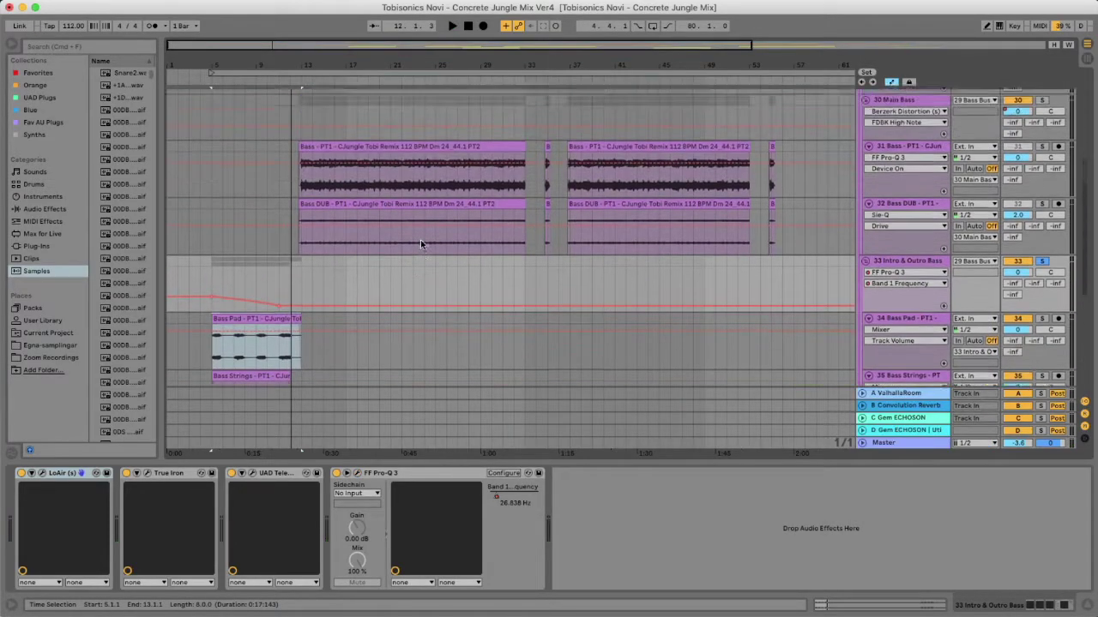
pyautogui.scroll(-3, 419, 240)
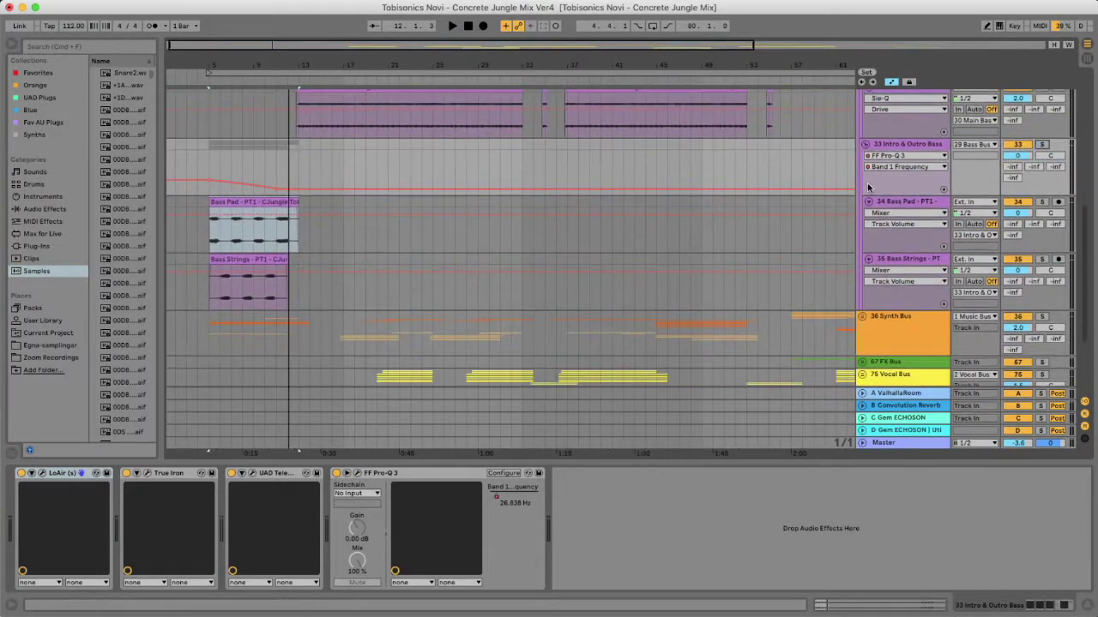
pyautogui.press('space')
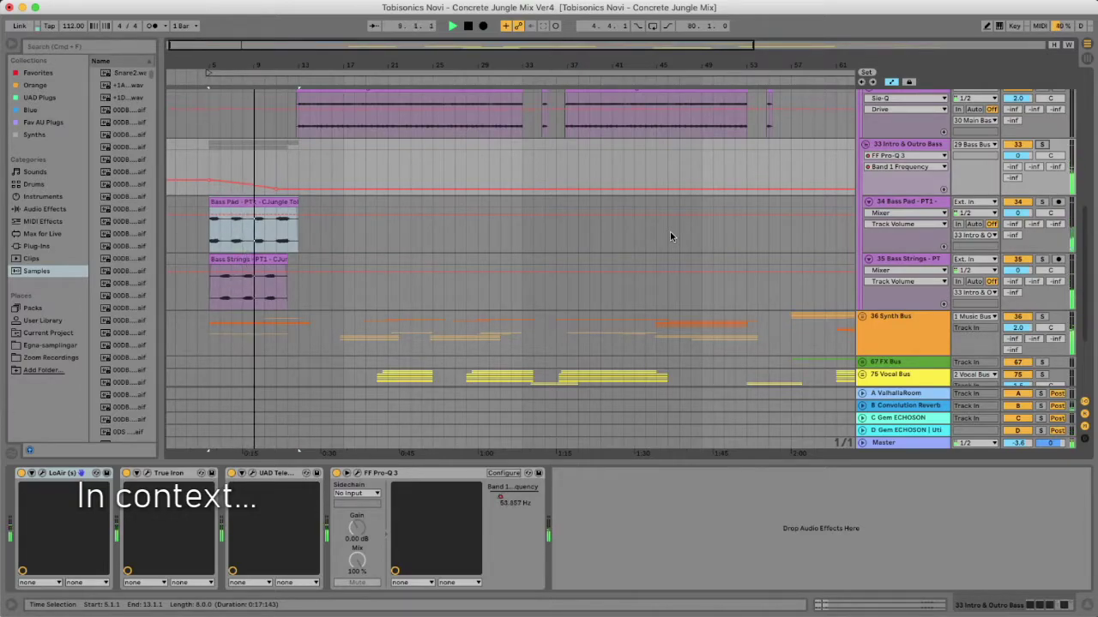
pyautogui.scroll(4, 670, 232)
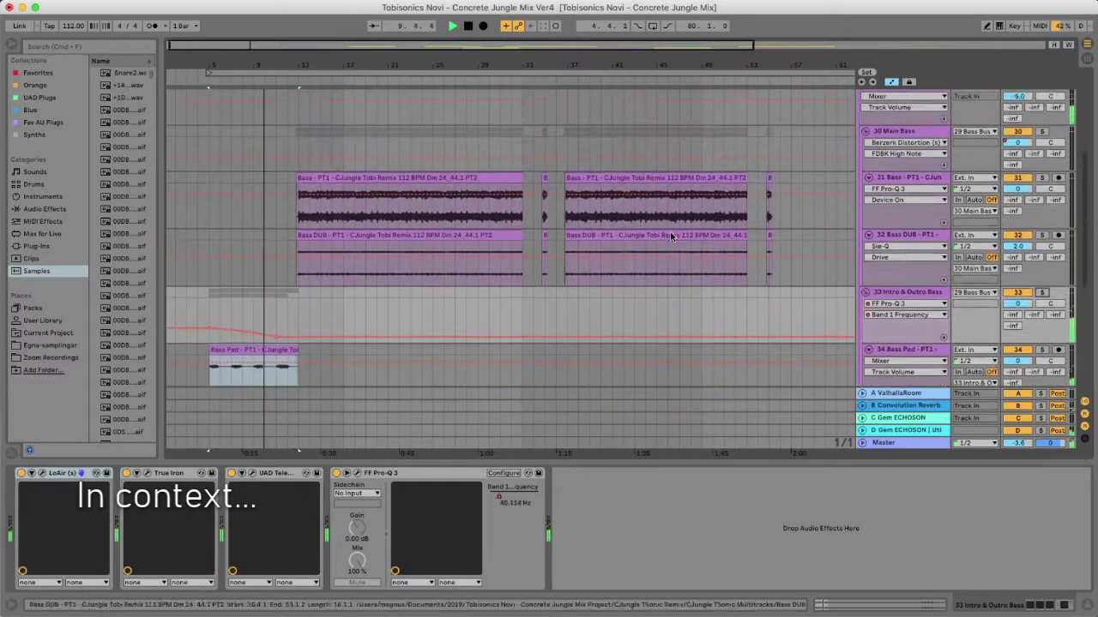
pyautogui.scroll(2, 670, 232)
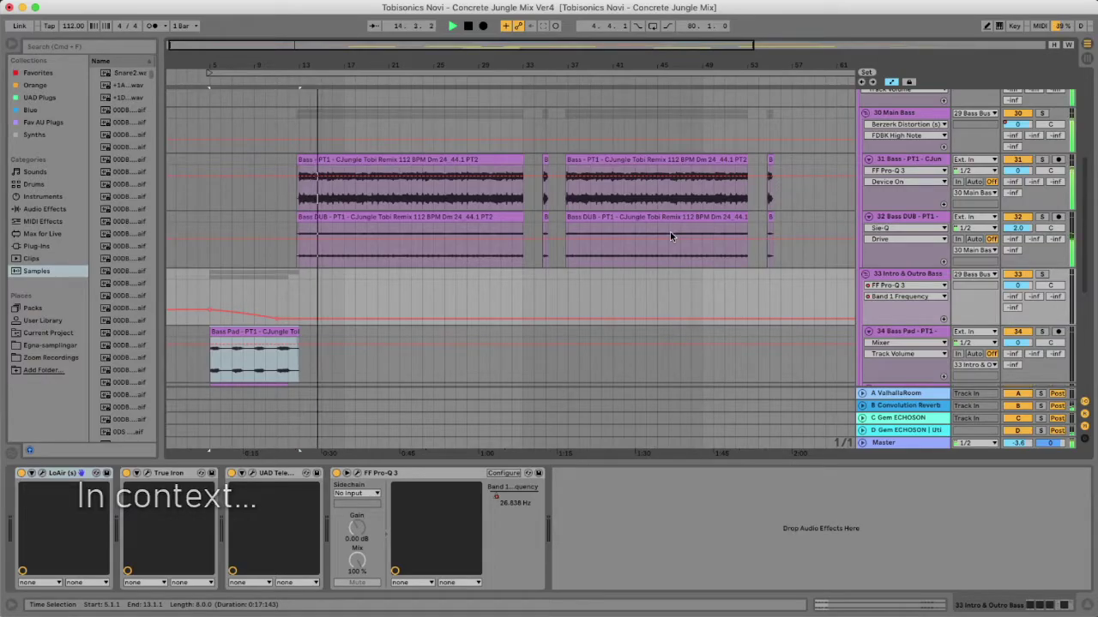
pyautogui.scroll(-2, 687, 236)
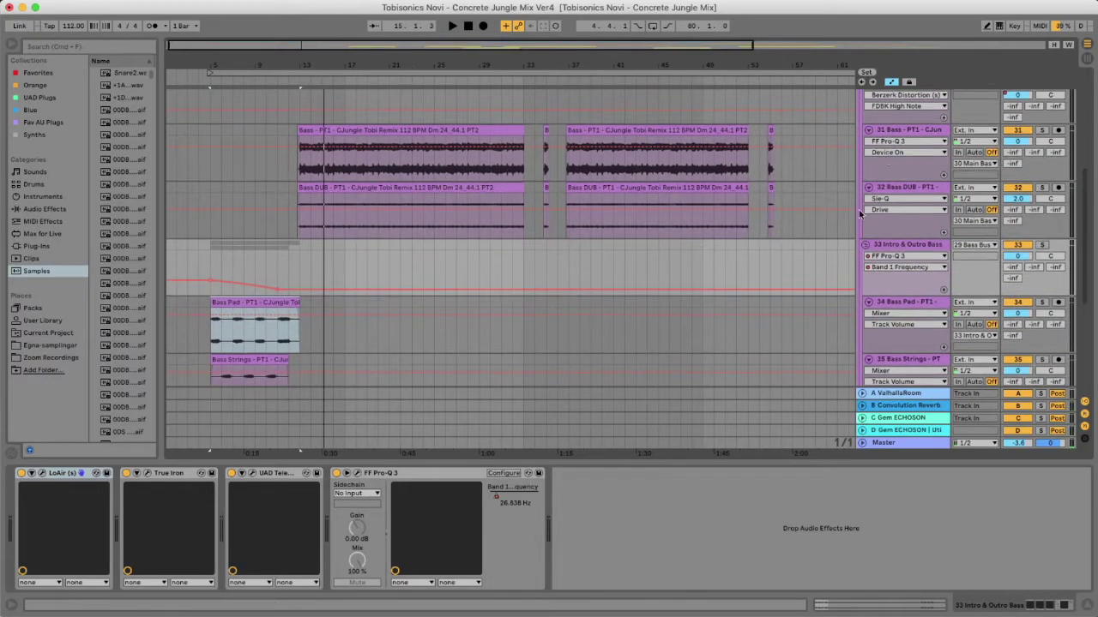